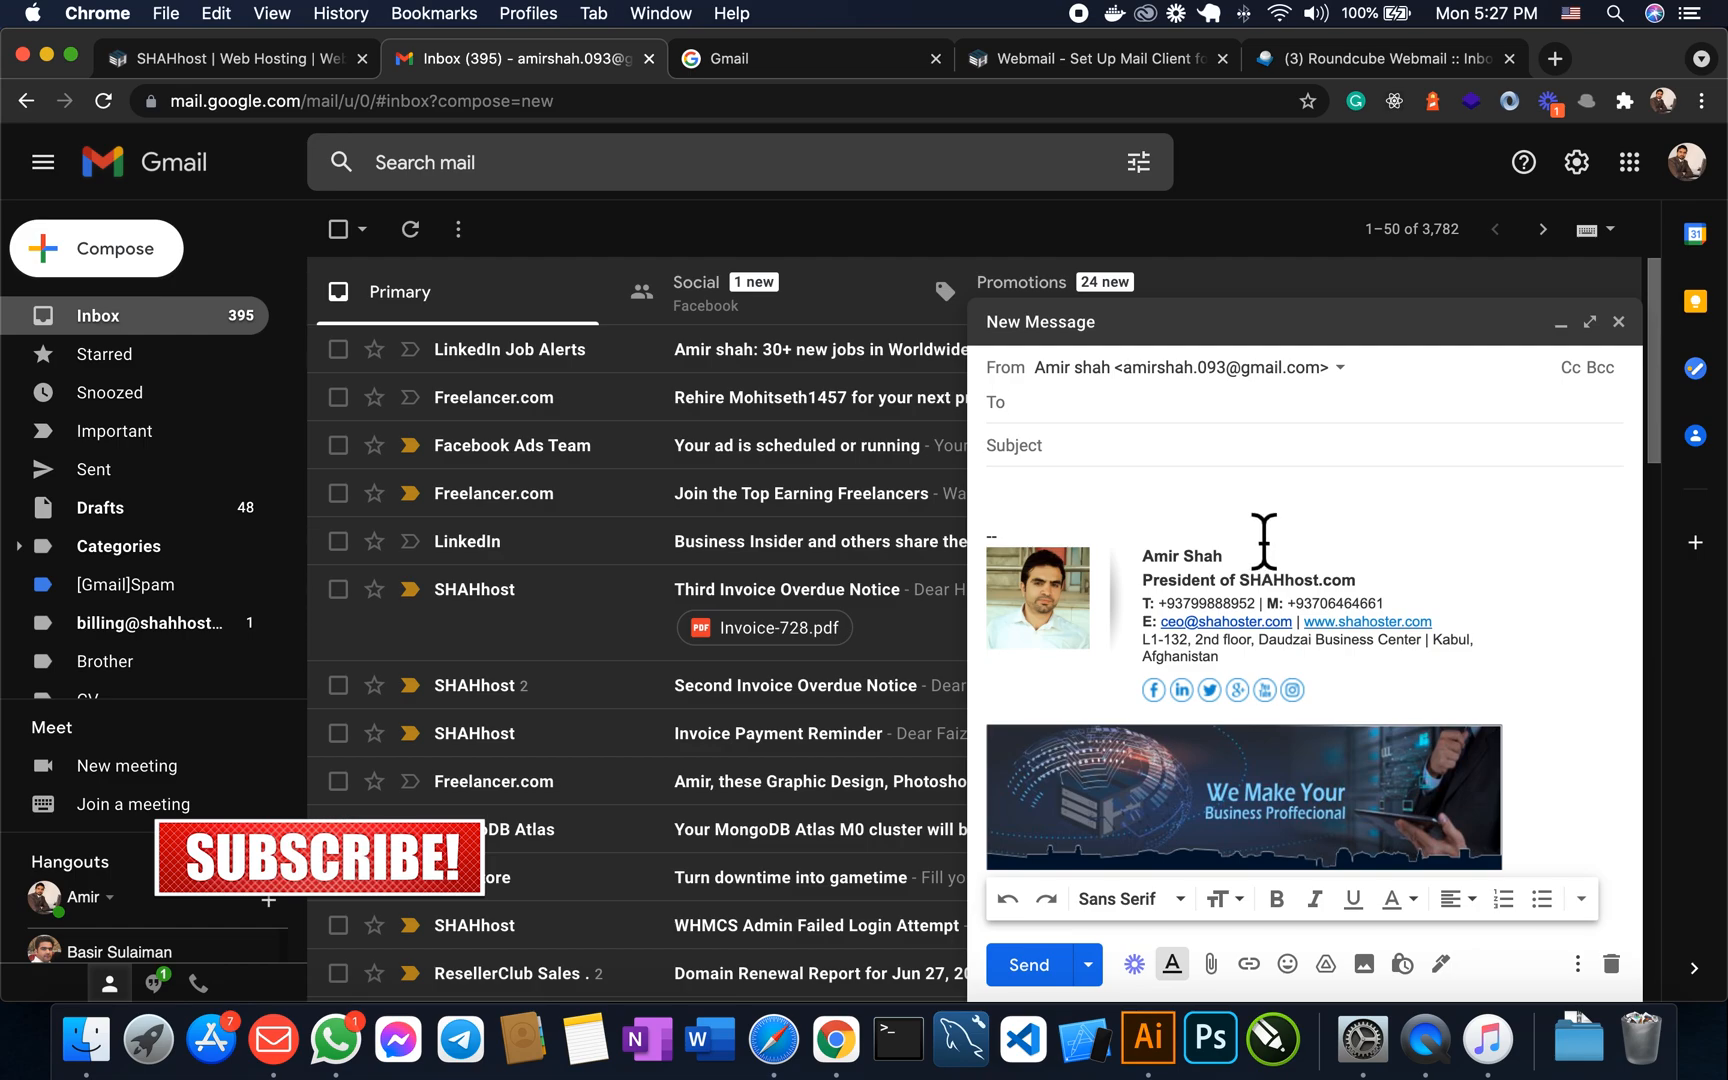
- Check the sender addresses in the From list, then minimize the blank new message
click(1371, 393)
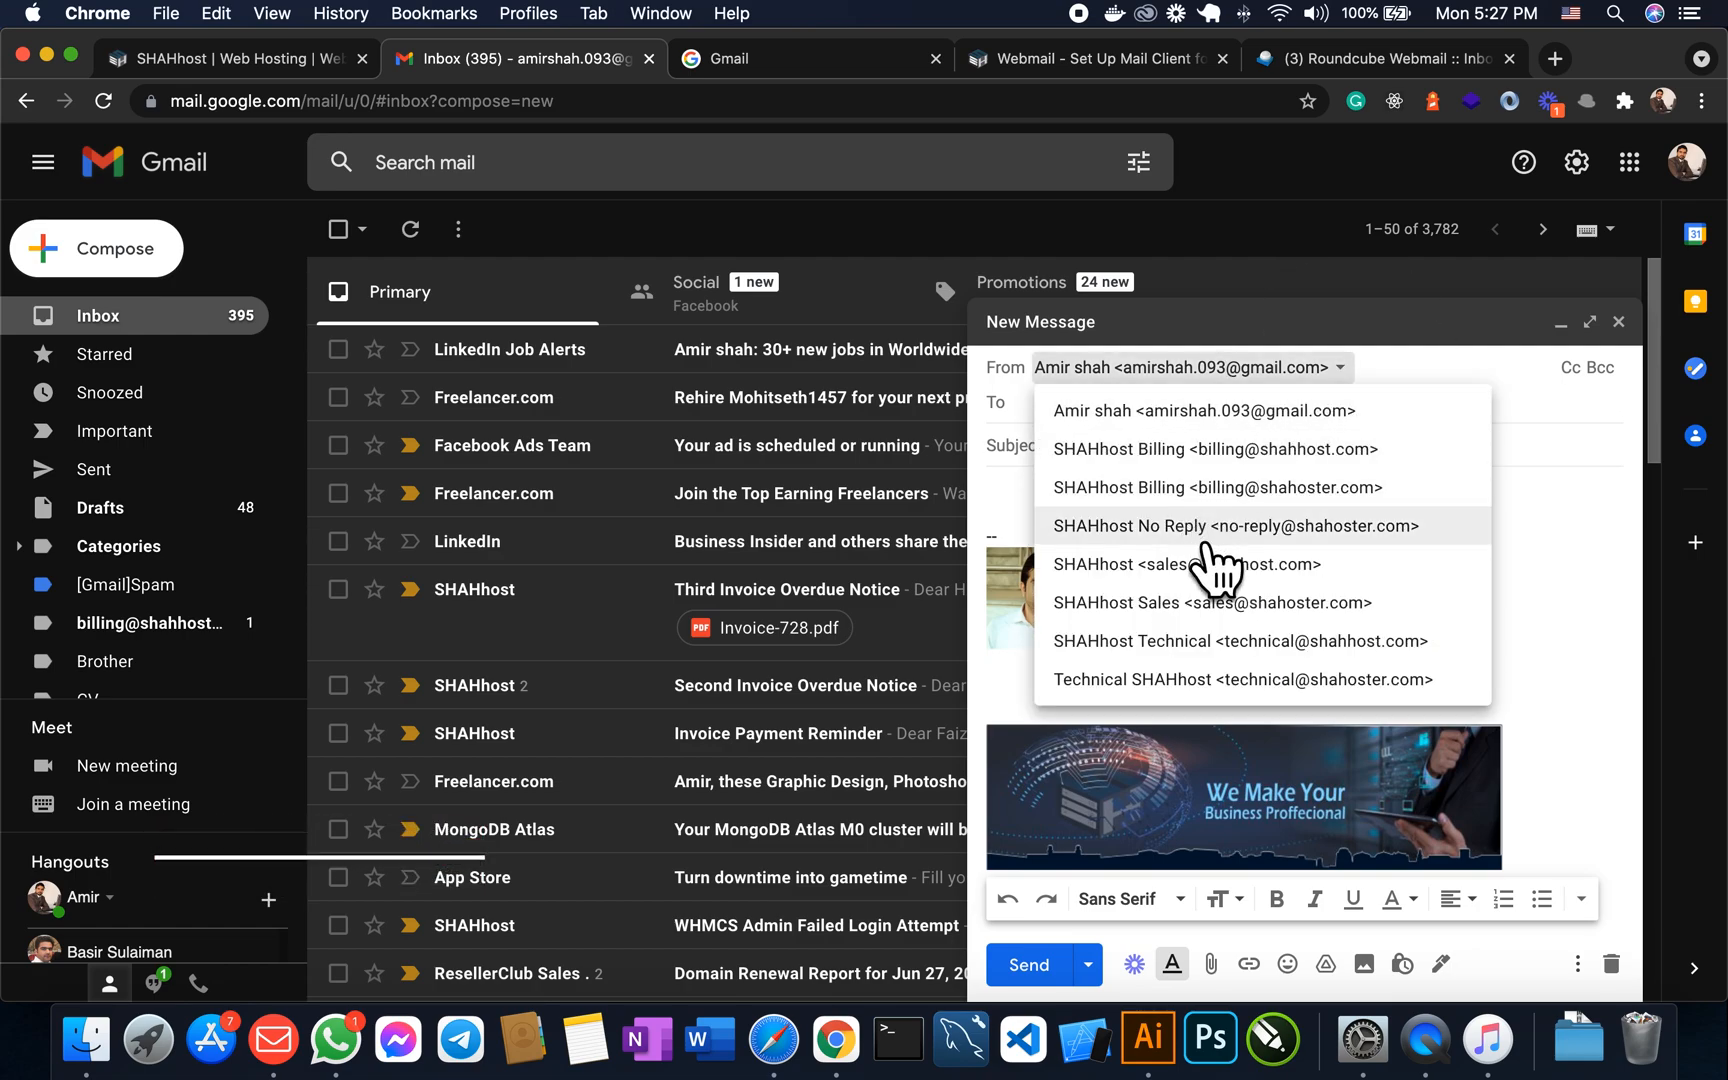
click(1593, 567)
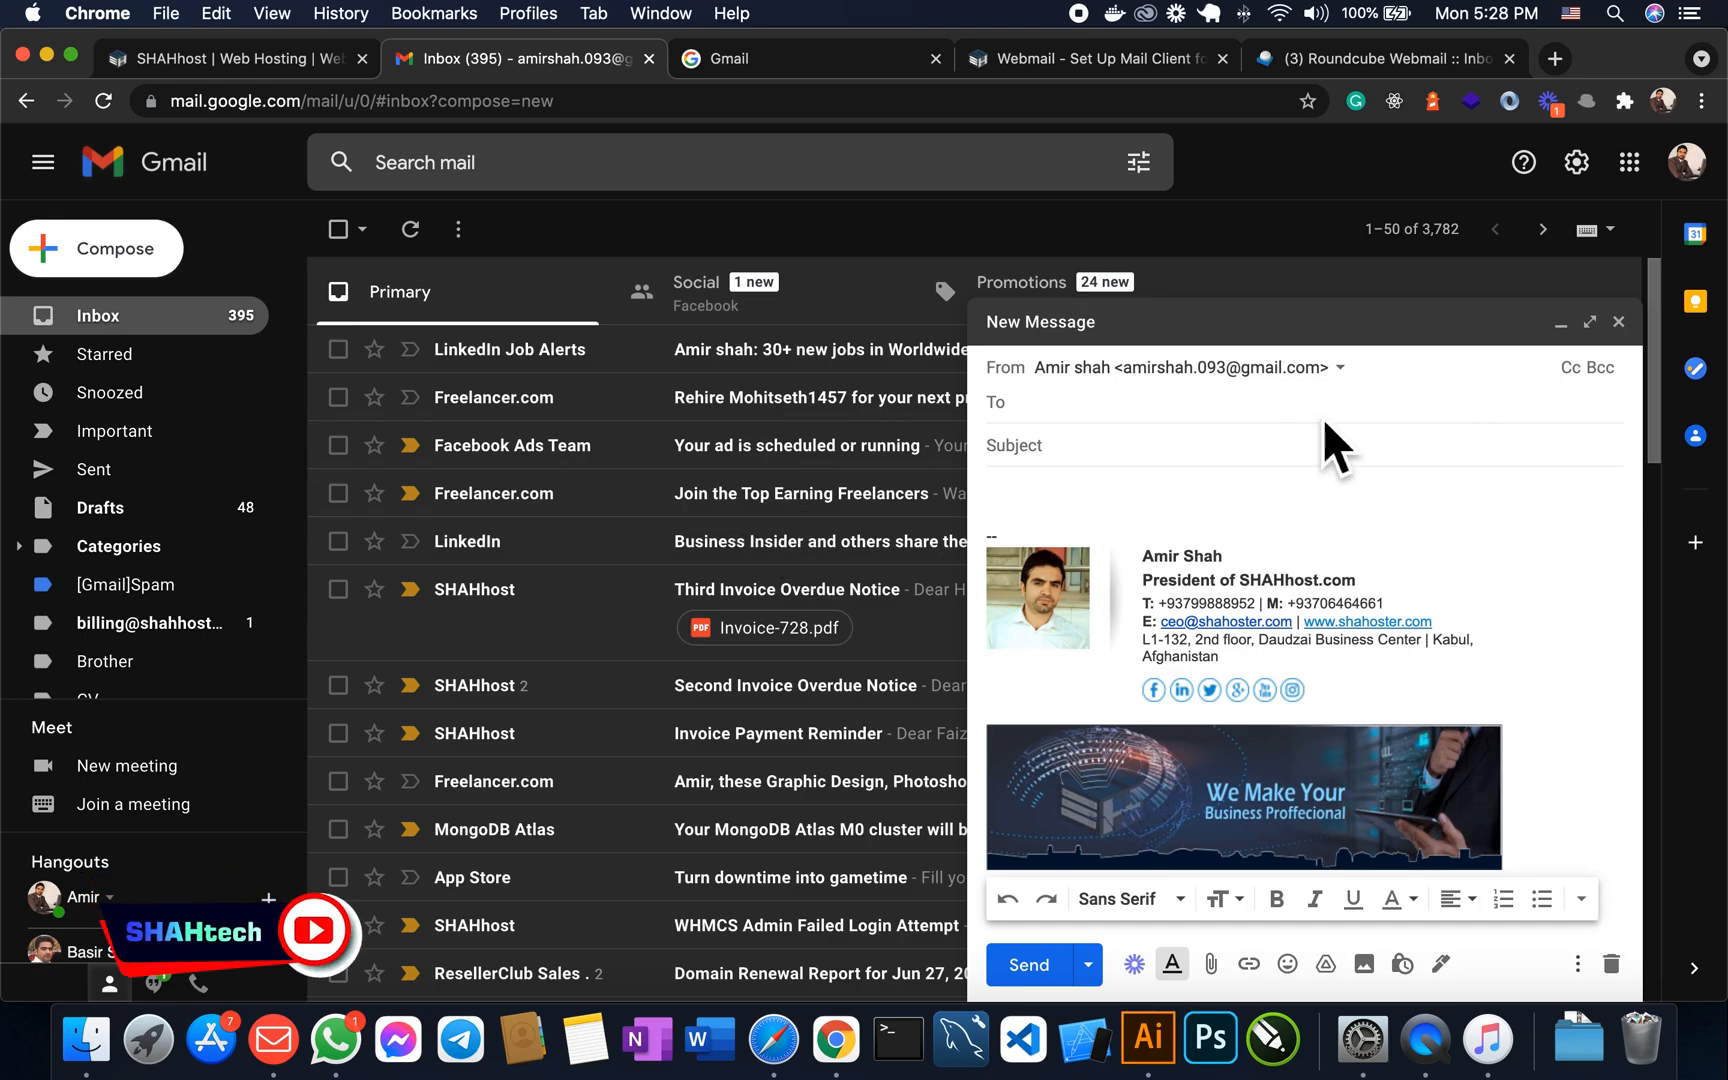
click(1562, 325)
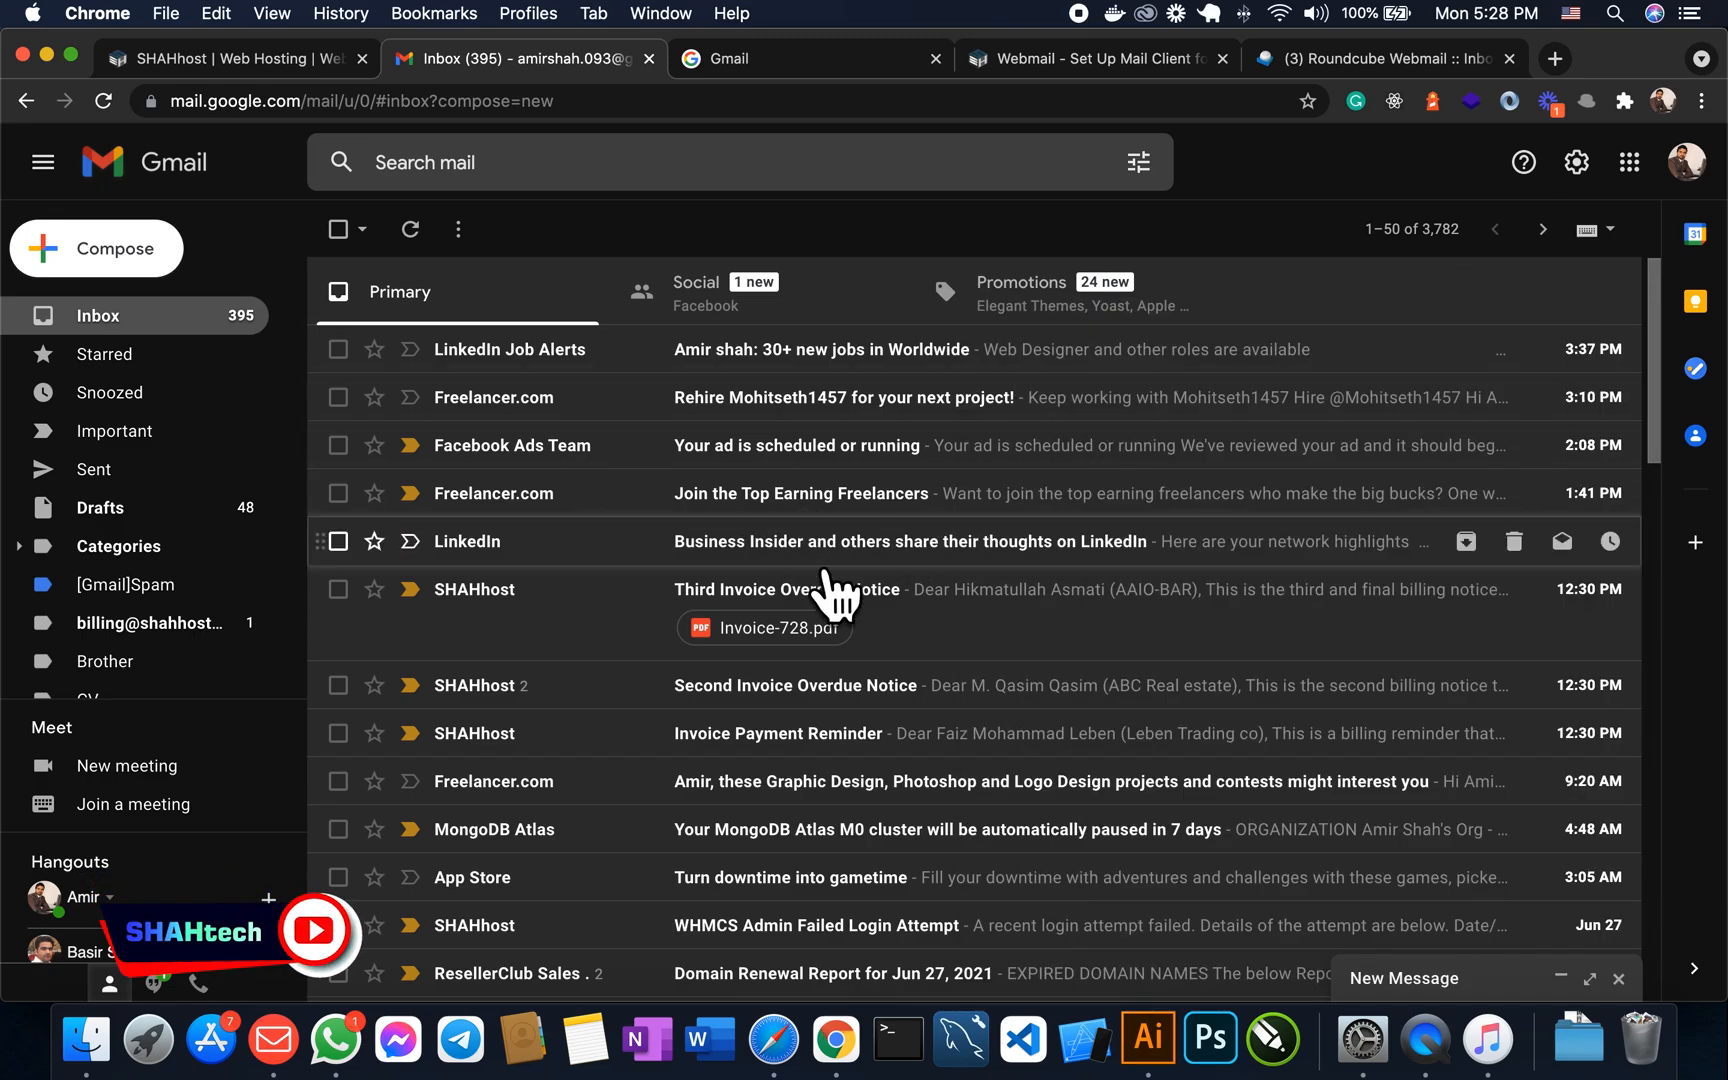
scroll(905, 548, down, 5)
scroll(905, 548, up, 5)
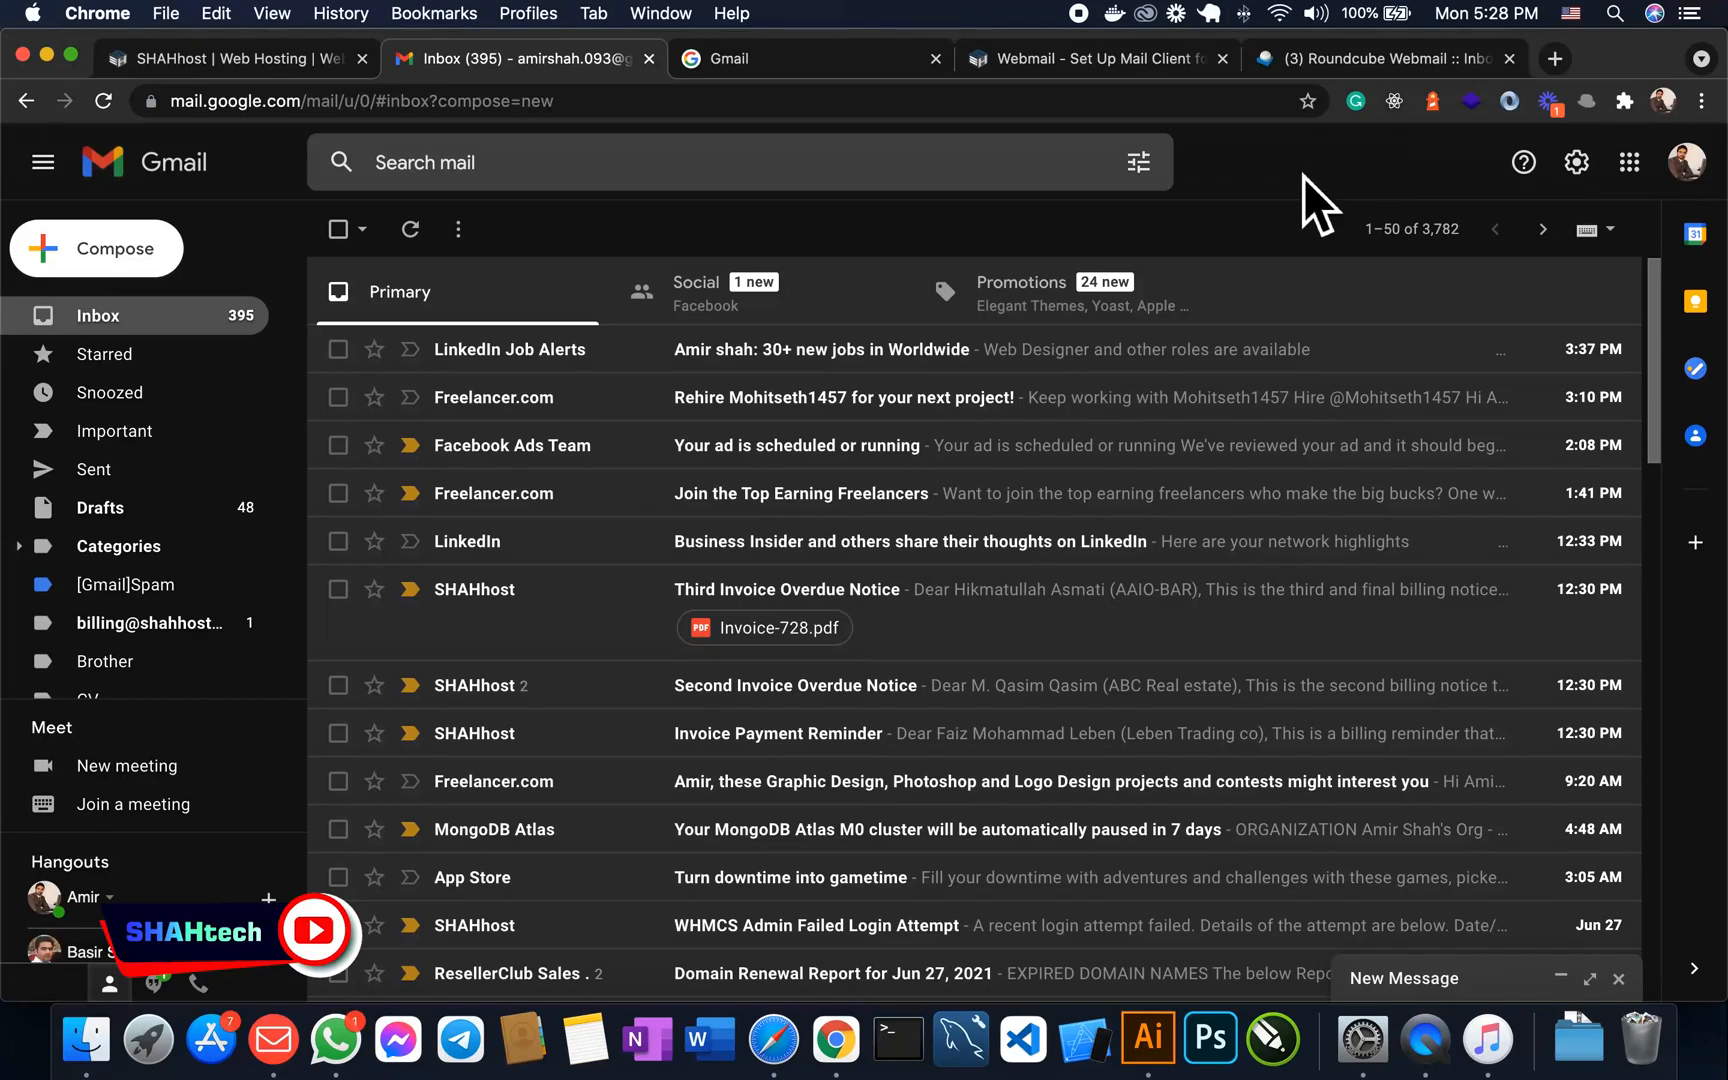
- Open gmail.com in a new Chrome tab to show the inbox
click(1555, 58)
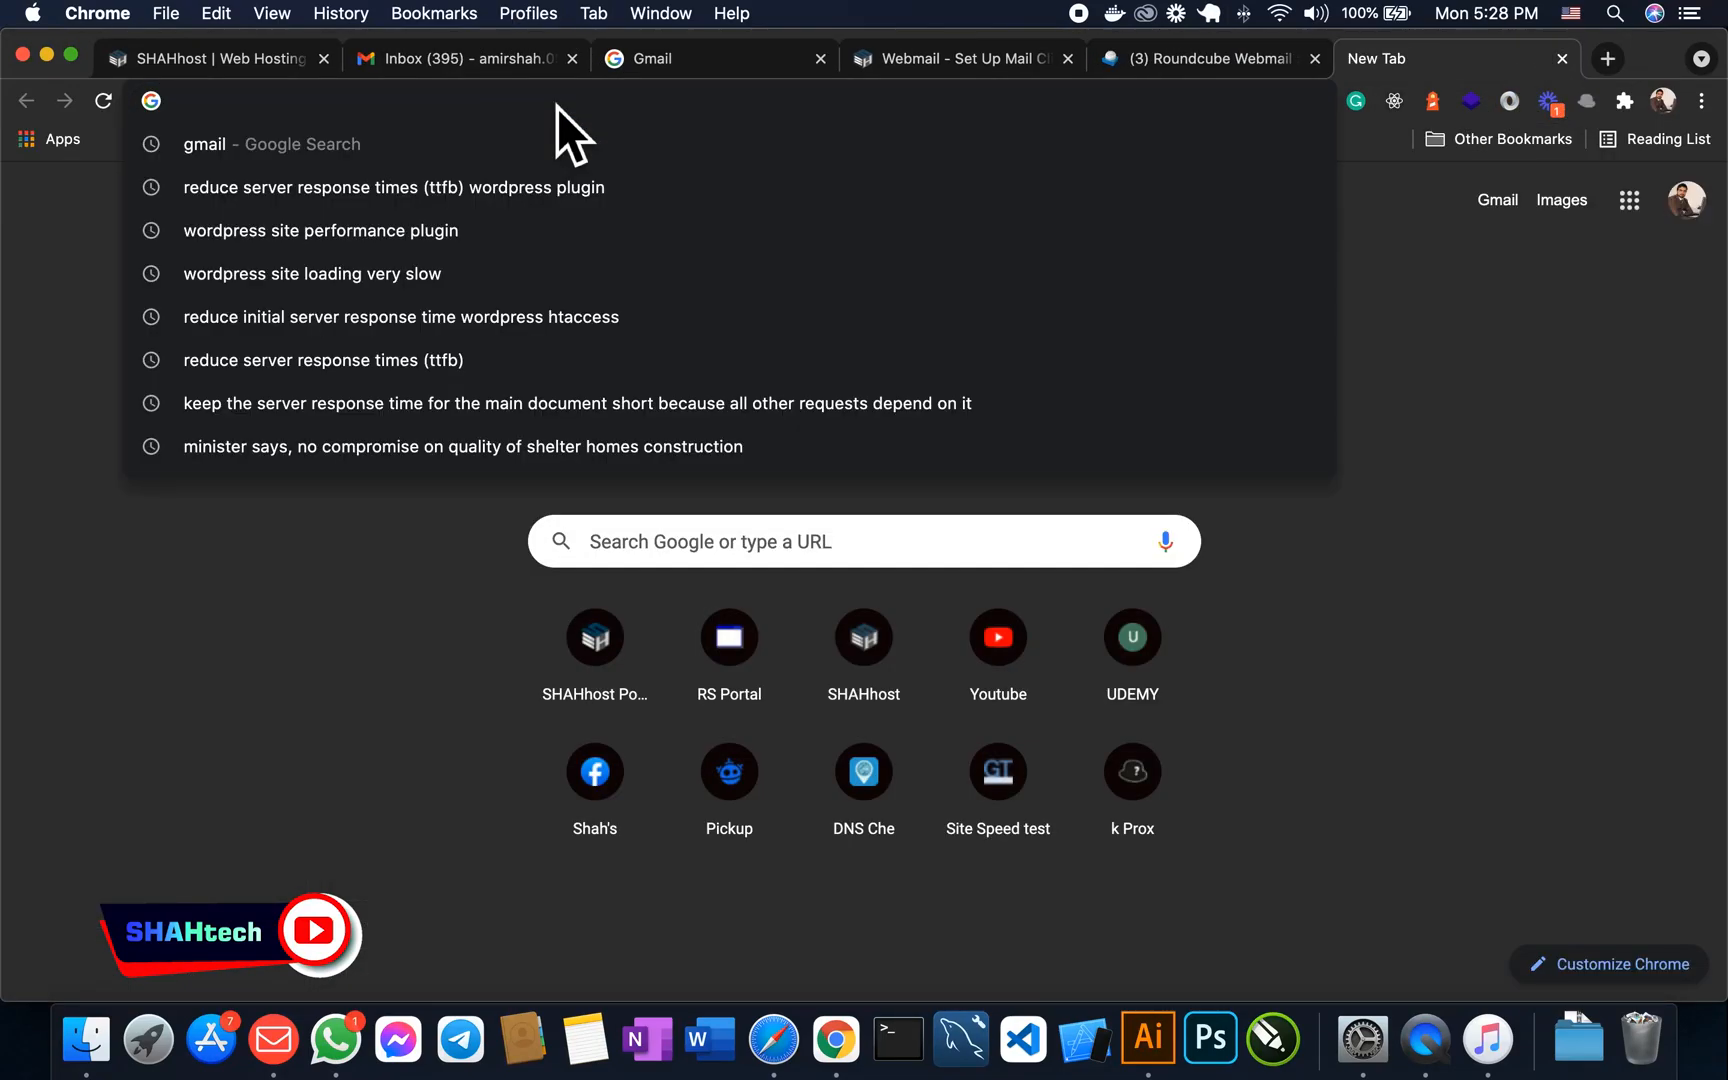
text(google.com/mail/u/0/)
key(Return)
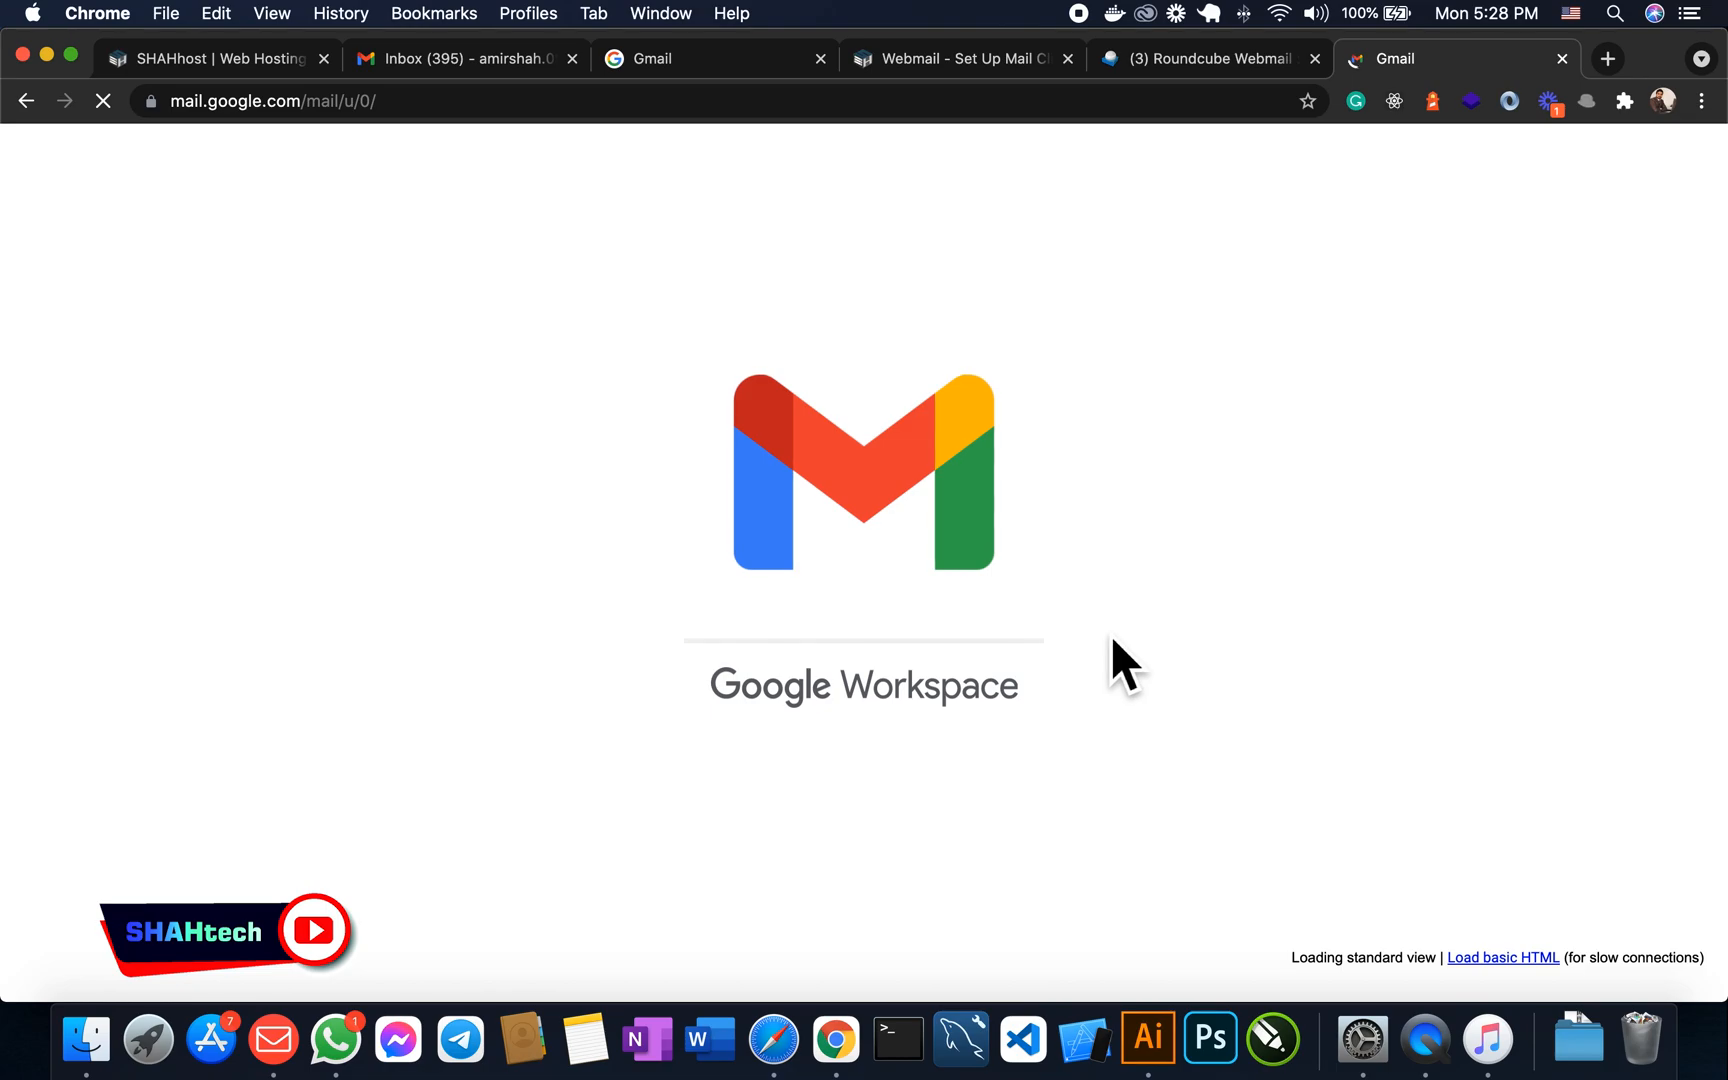
scroll(1000, 560, down, 3)
scroll(690, 590, up, 3)
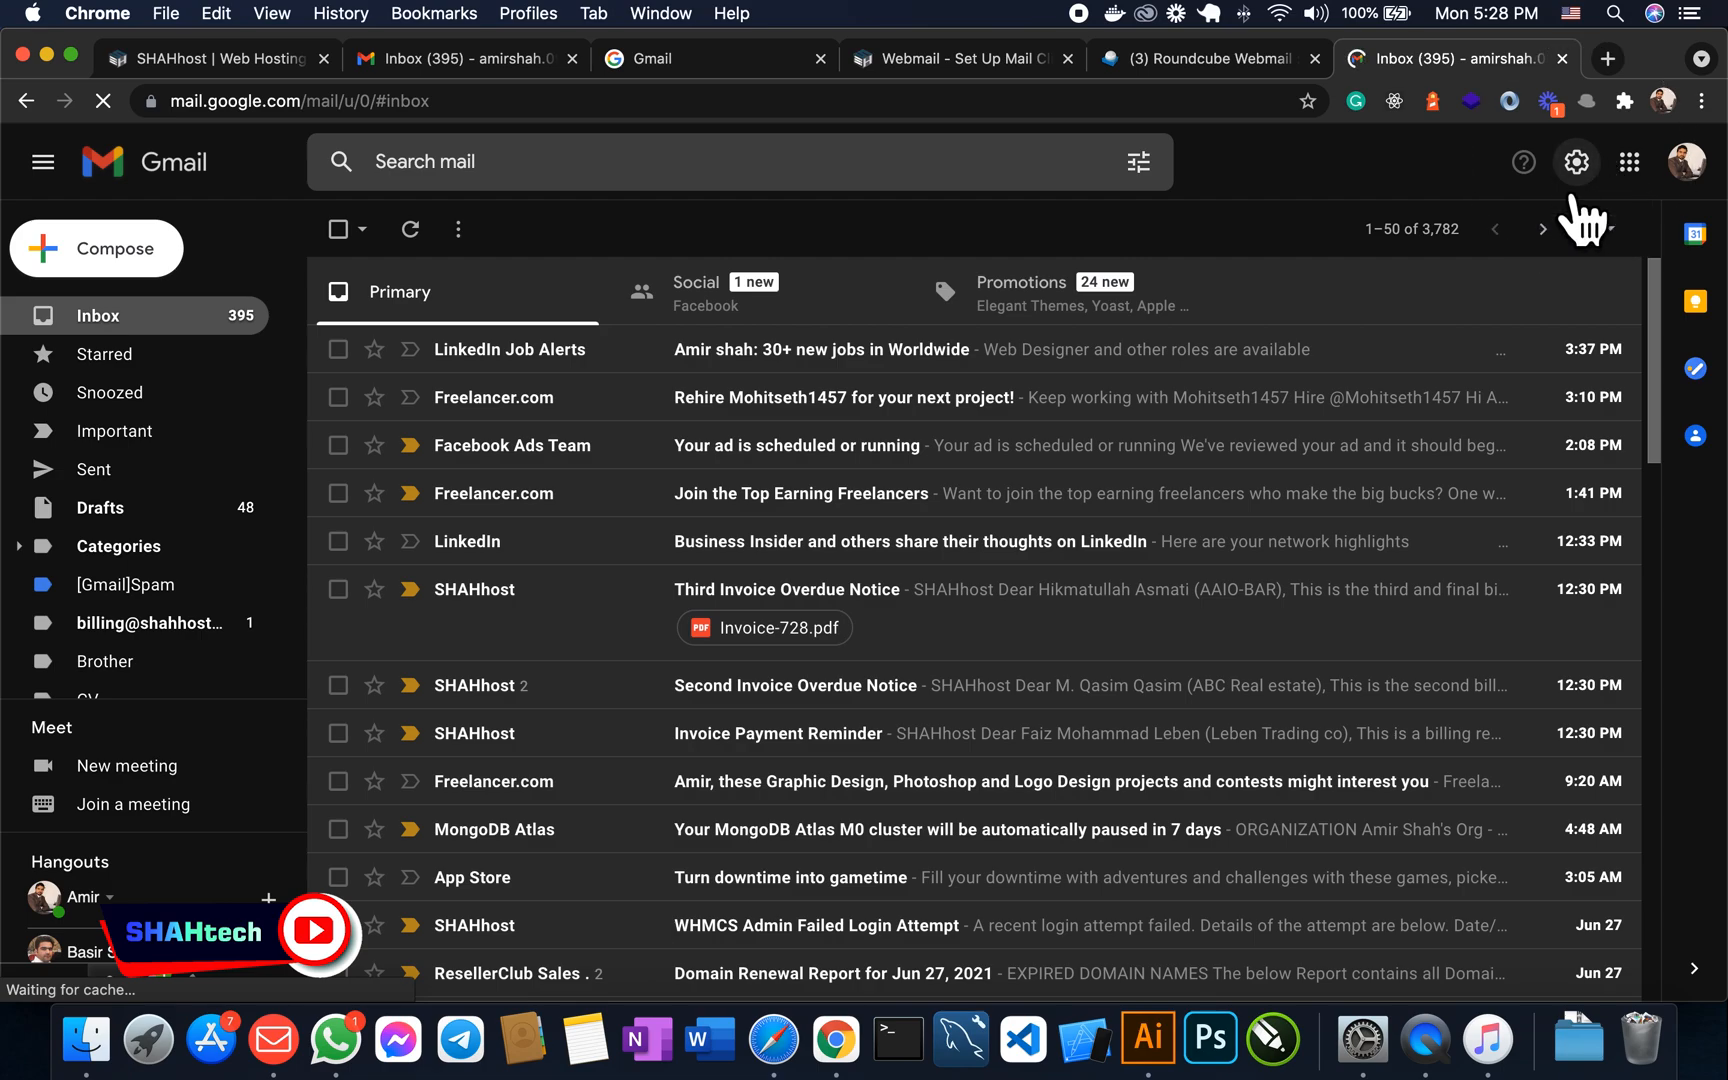
- Open Gmail's full Settings page from the gear's See all settings
click(1574, 198)
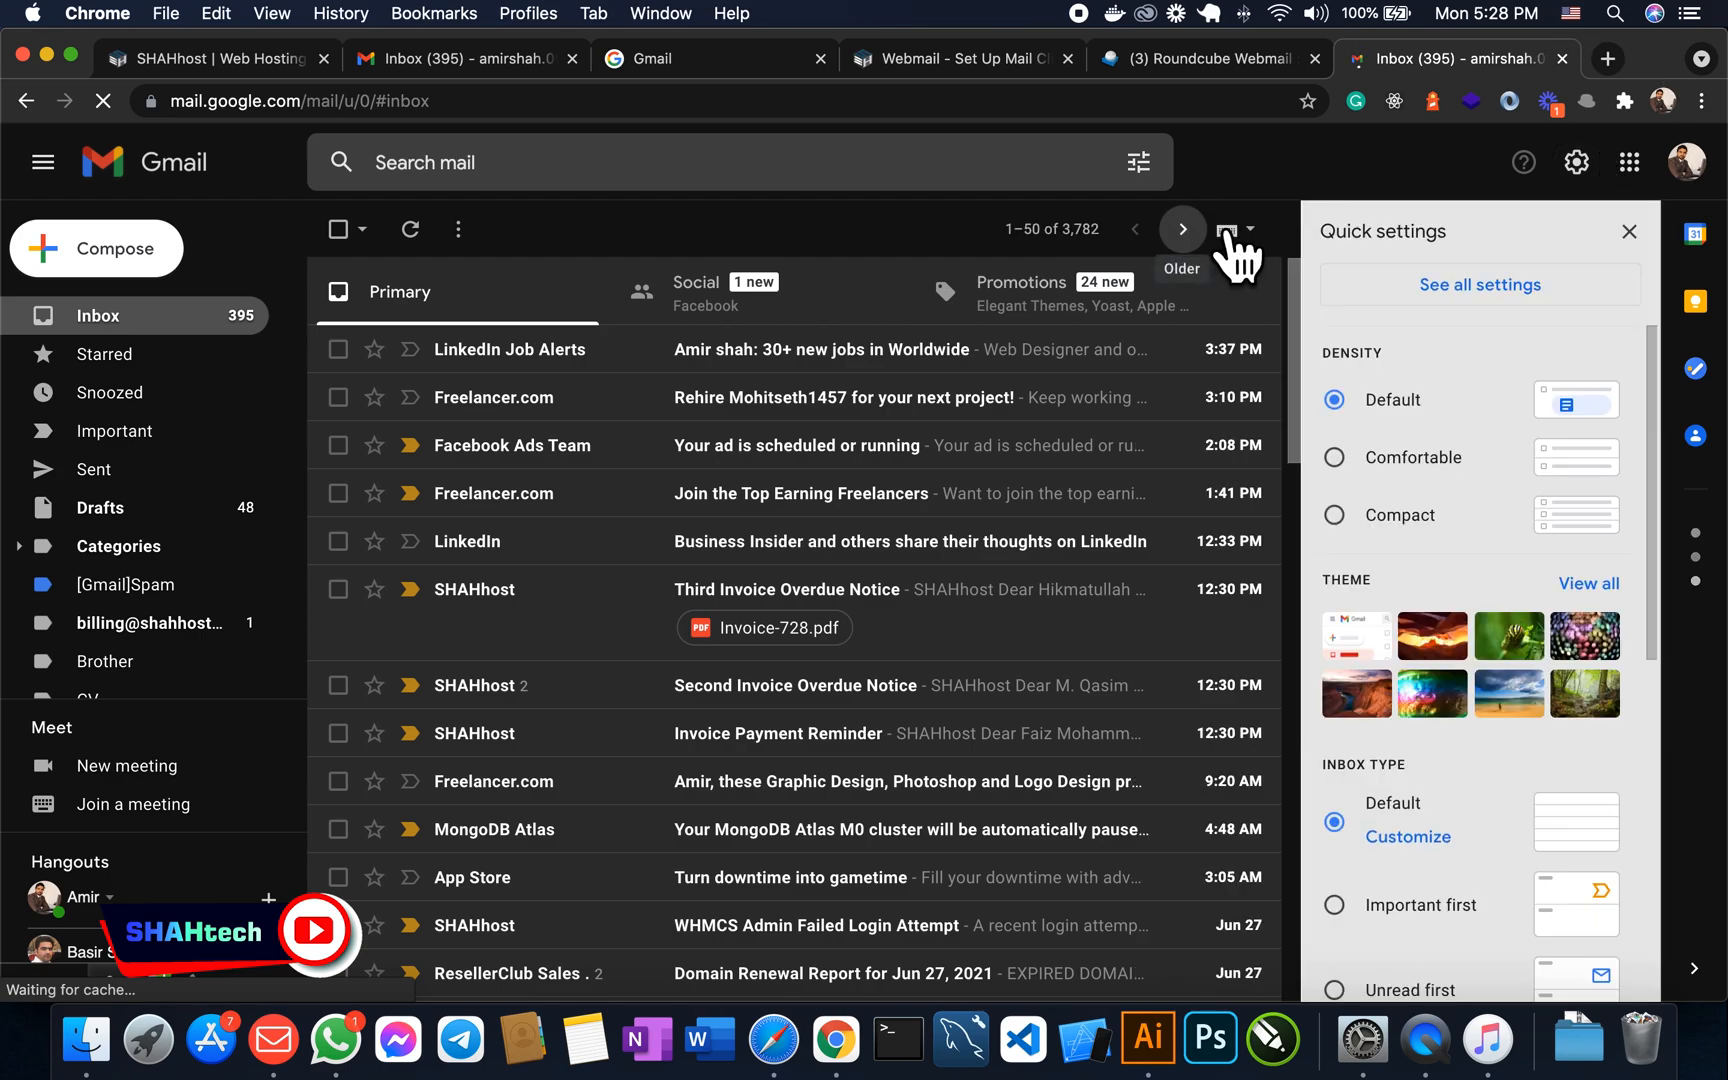
click(1506, 311)
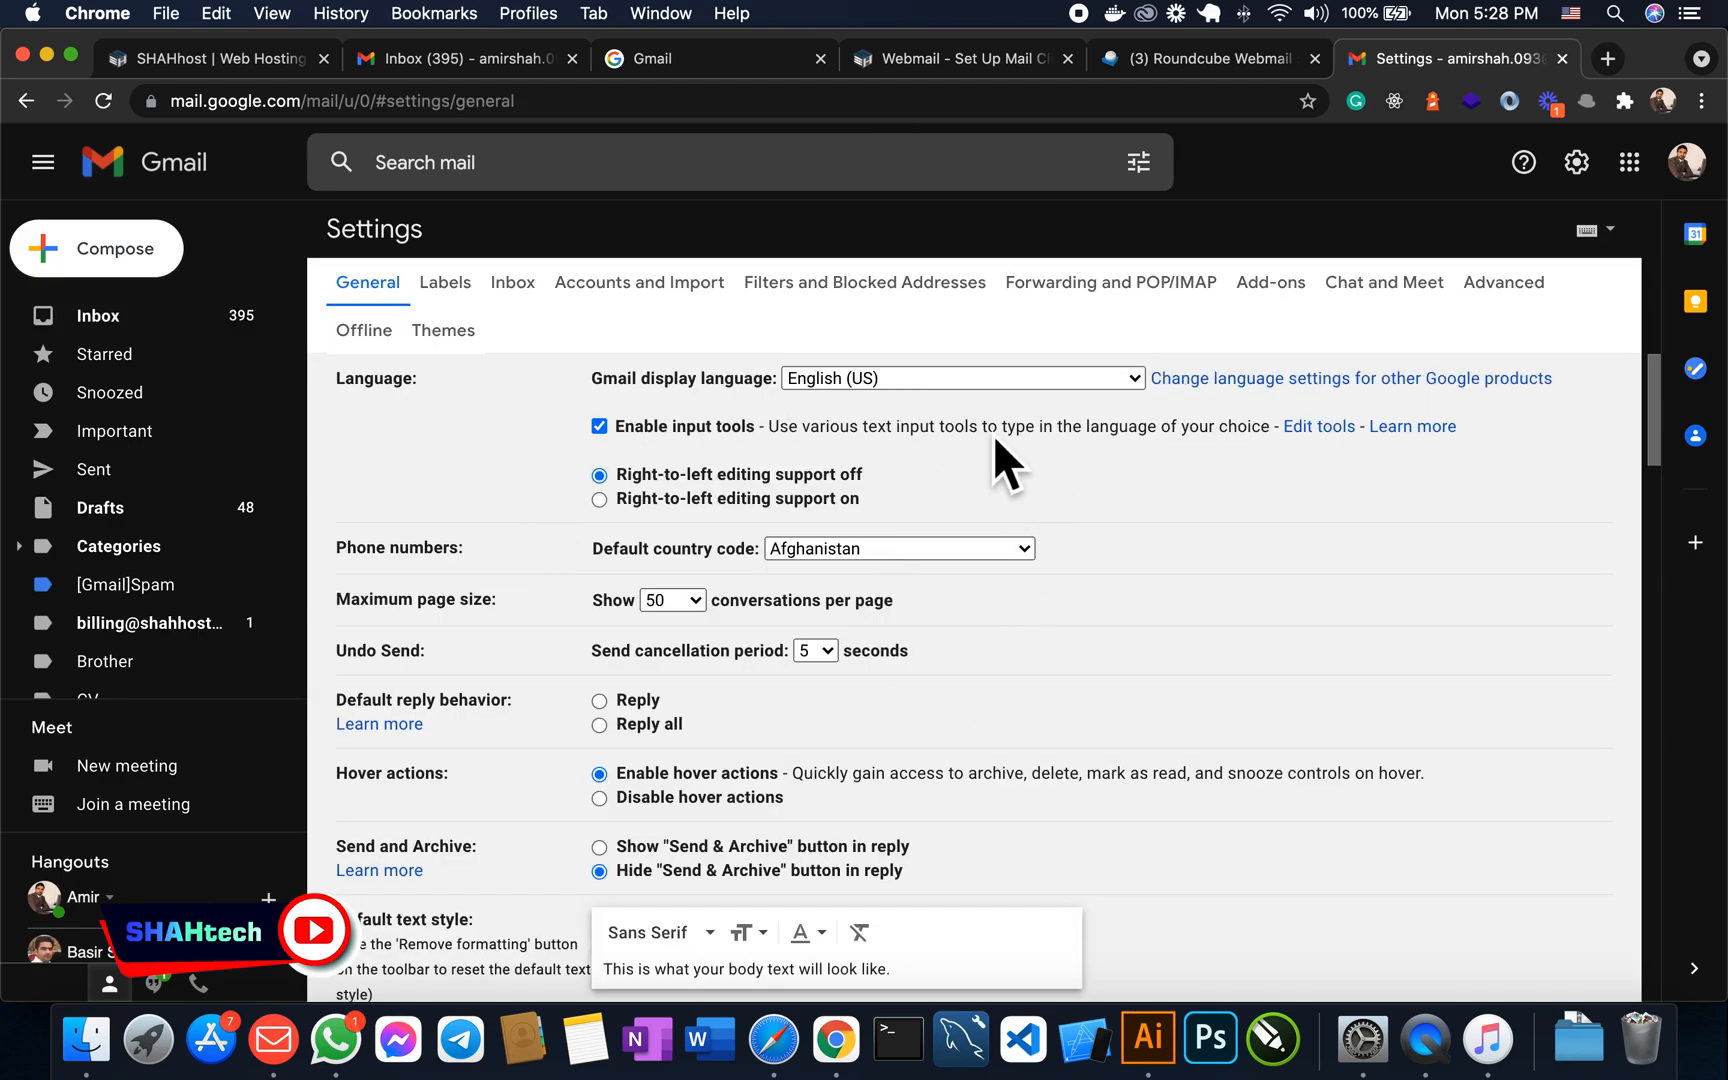
- Switch to Accounts and Import and scroll through the Send mail as and Check mail sections
click(636, 298)
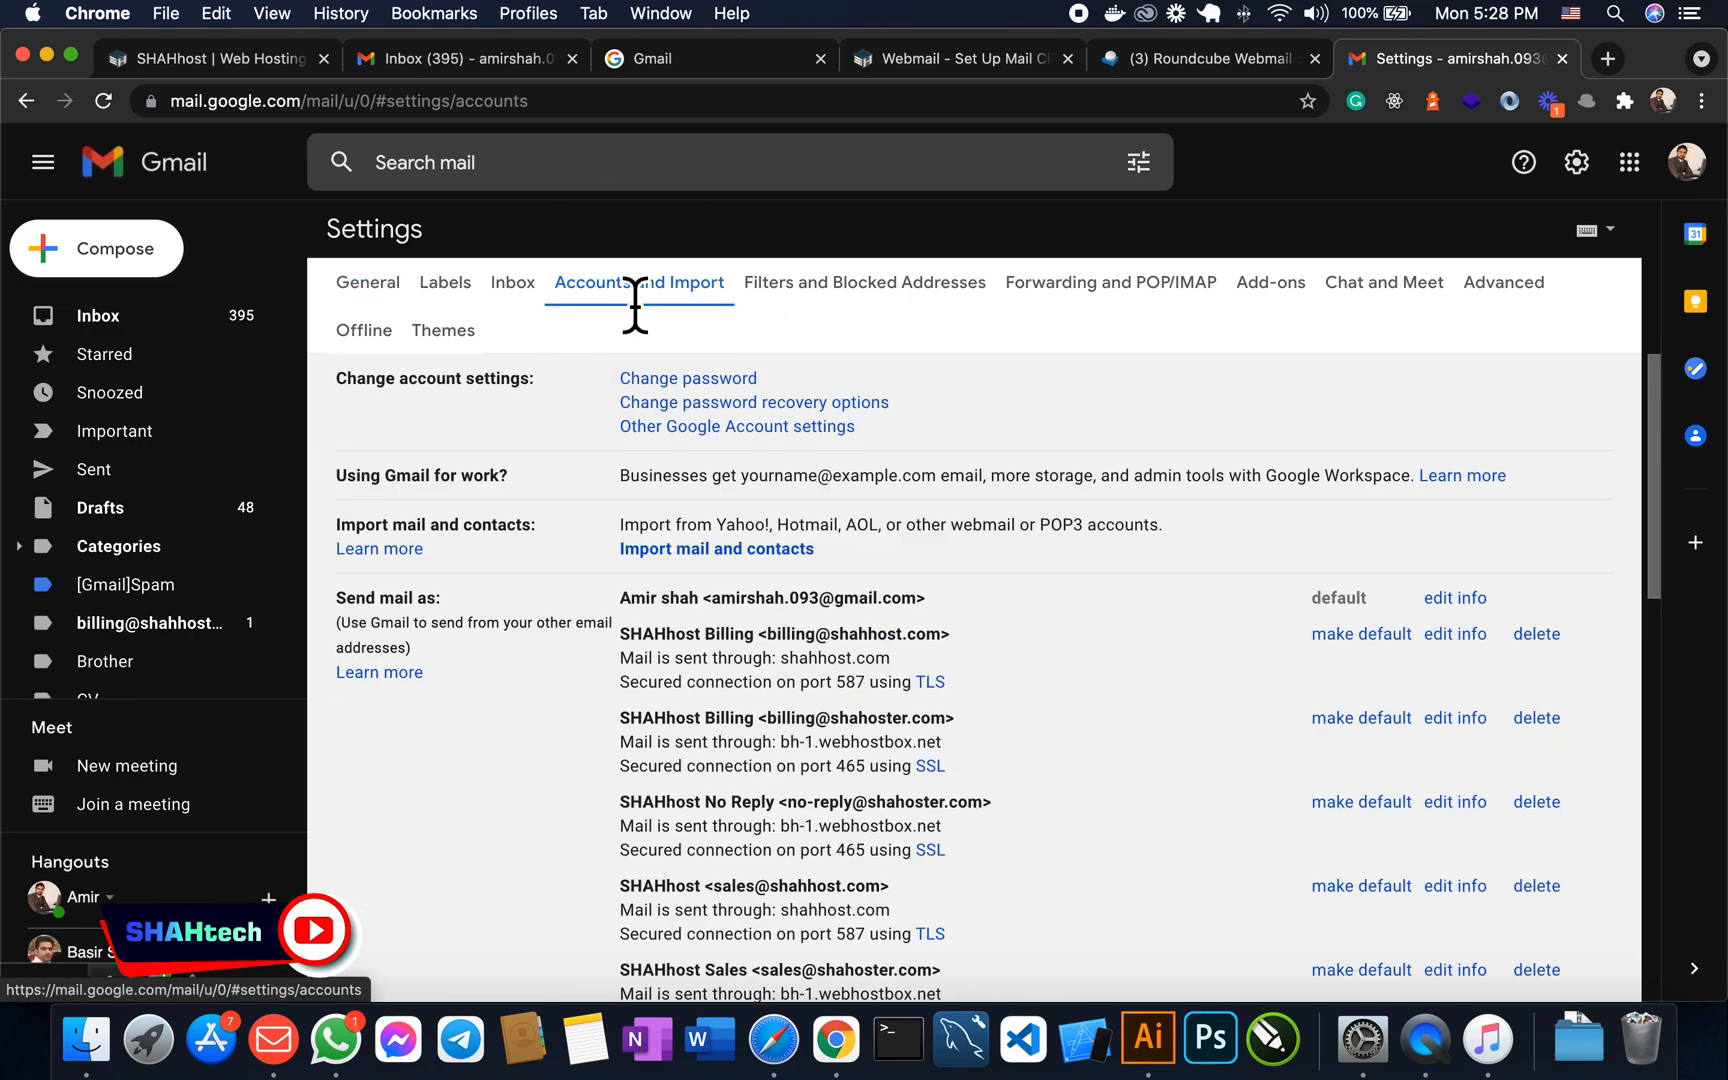
scroll(800, 555, down, 2)
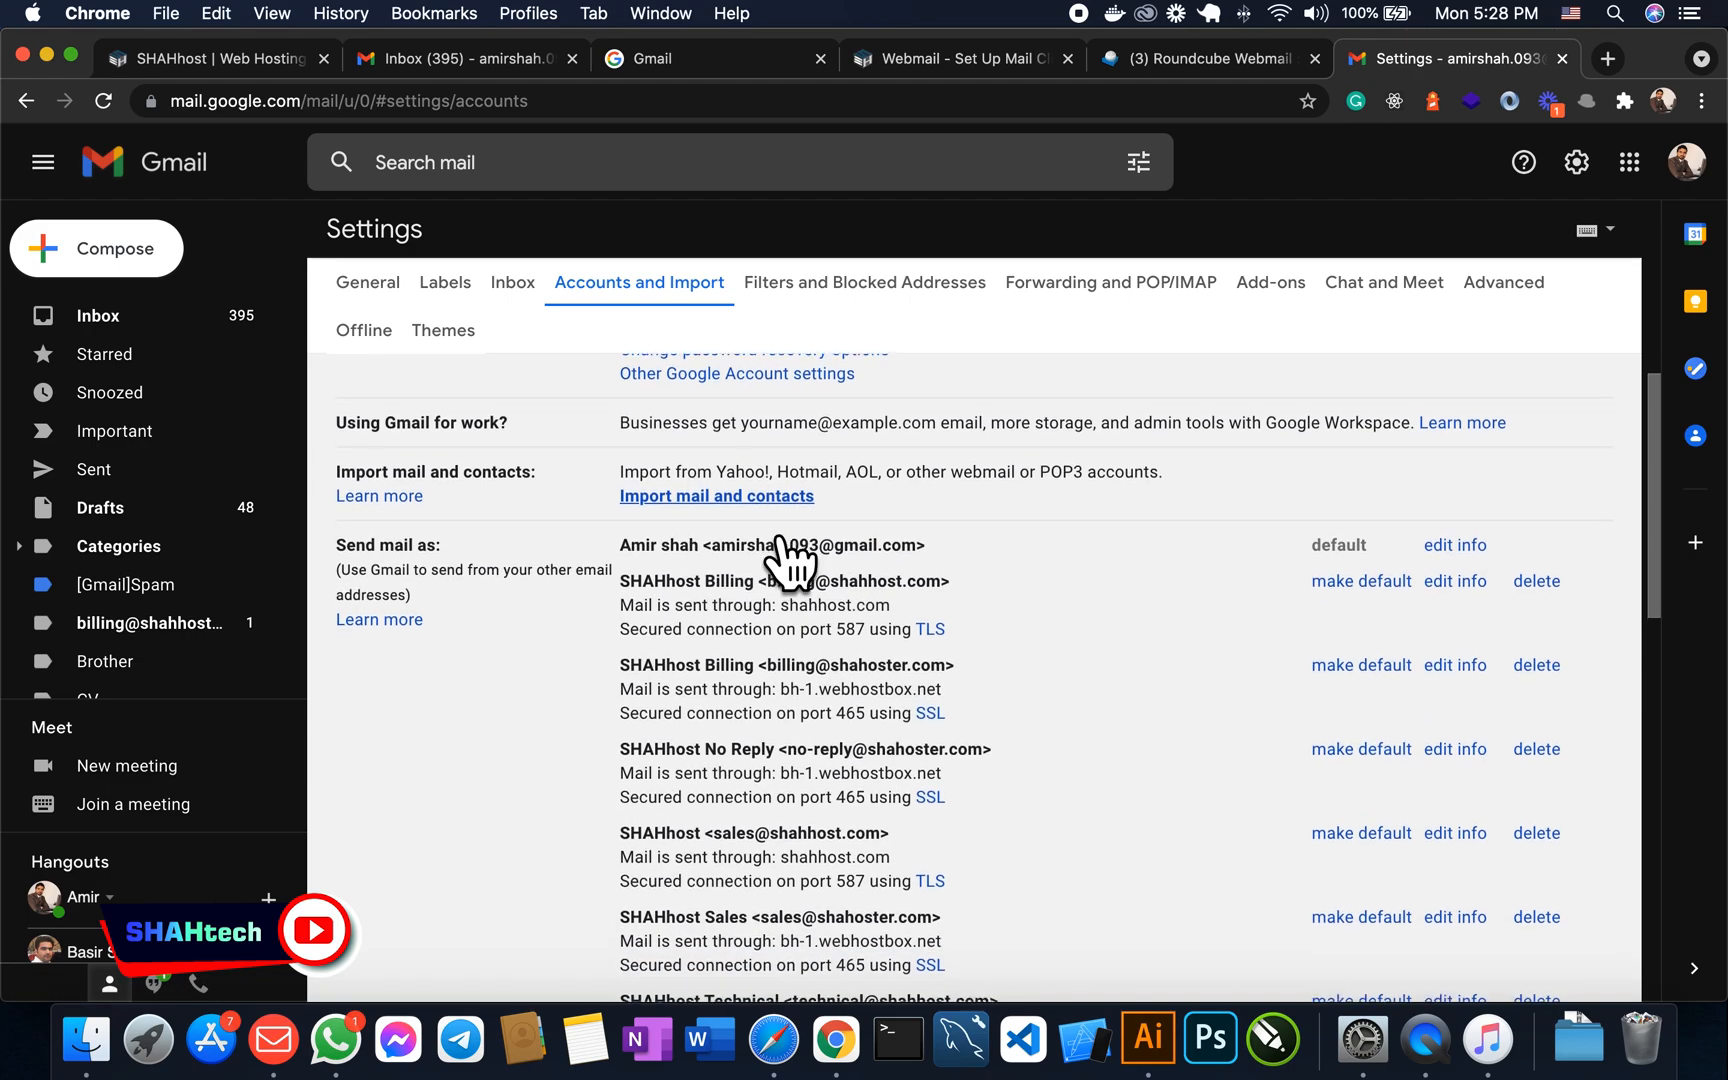
scroll(783, 545, down, 2)
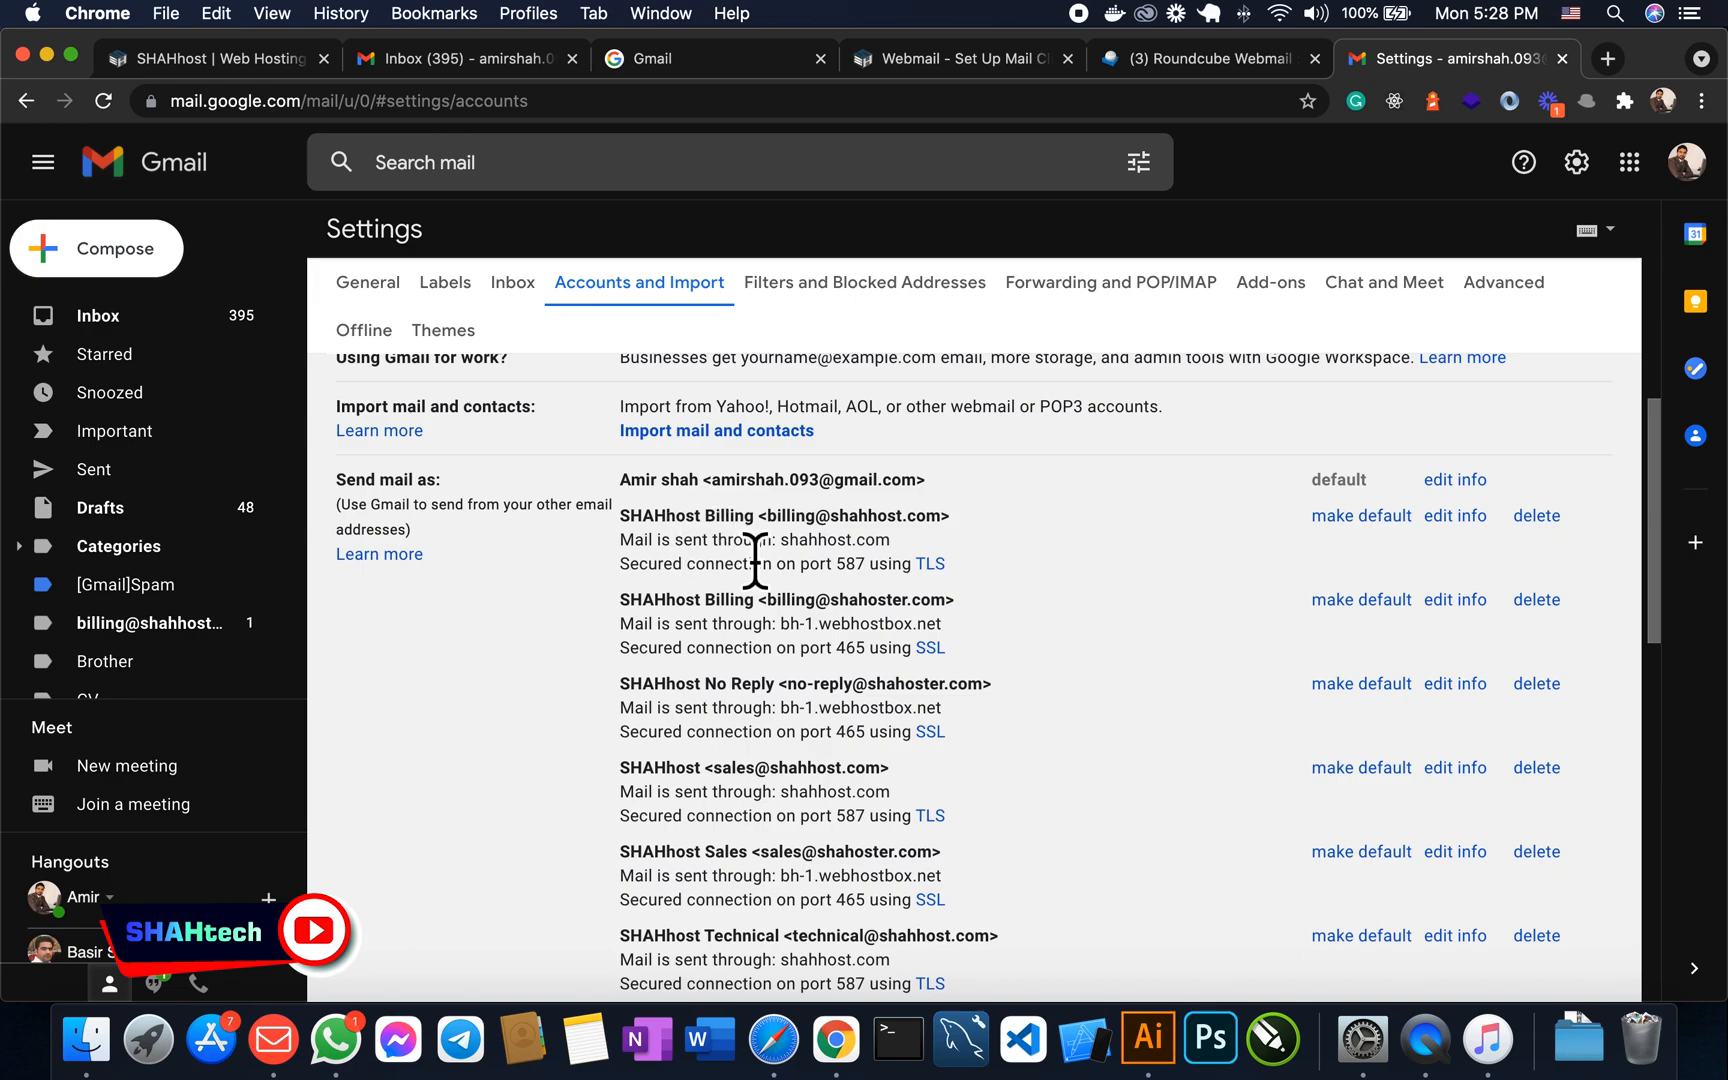
scroll(772, 592, down, 4)
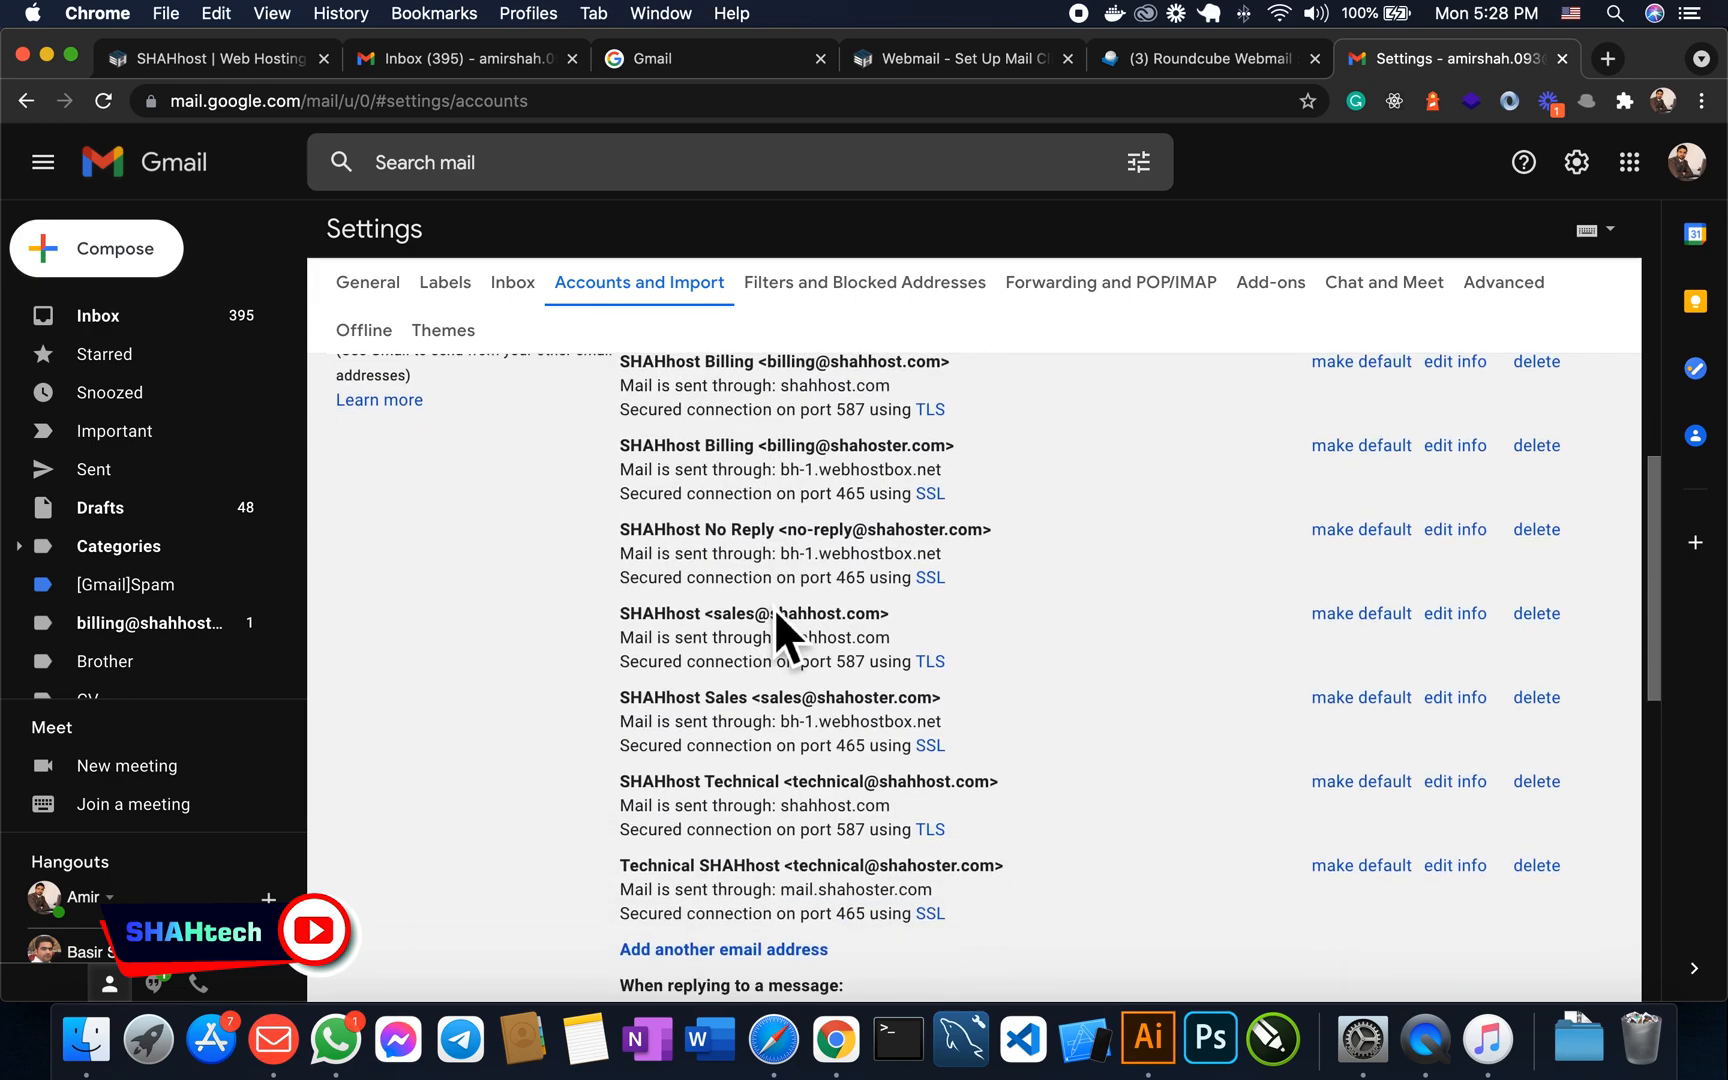
scroll(774, 608, down, 12)
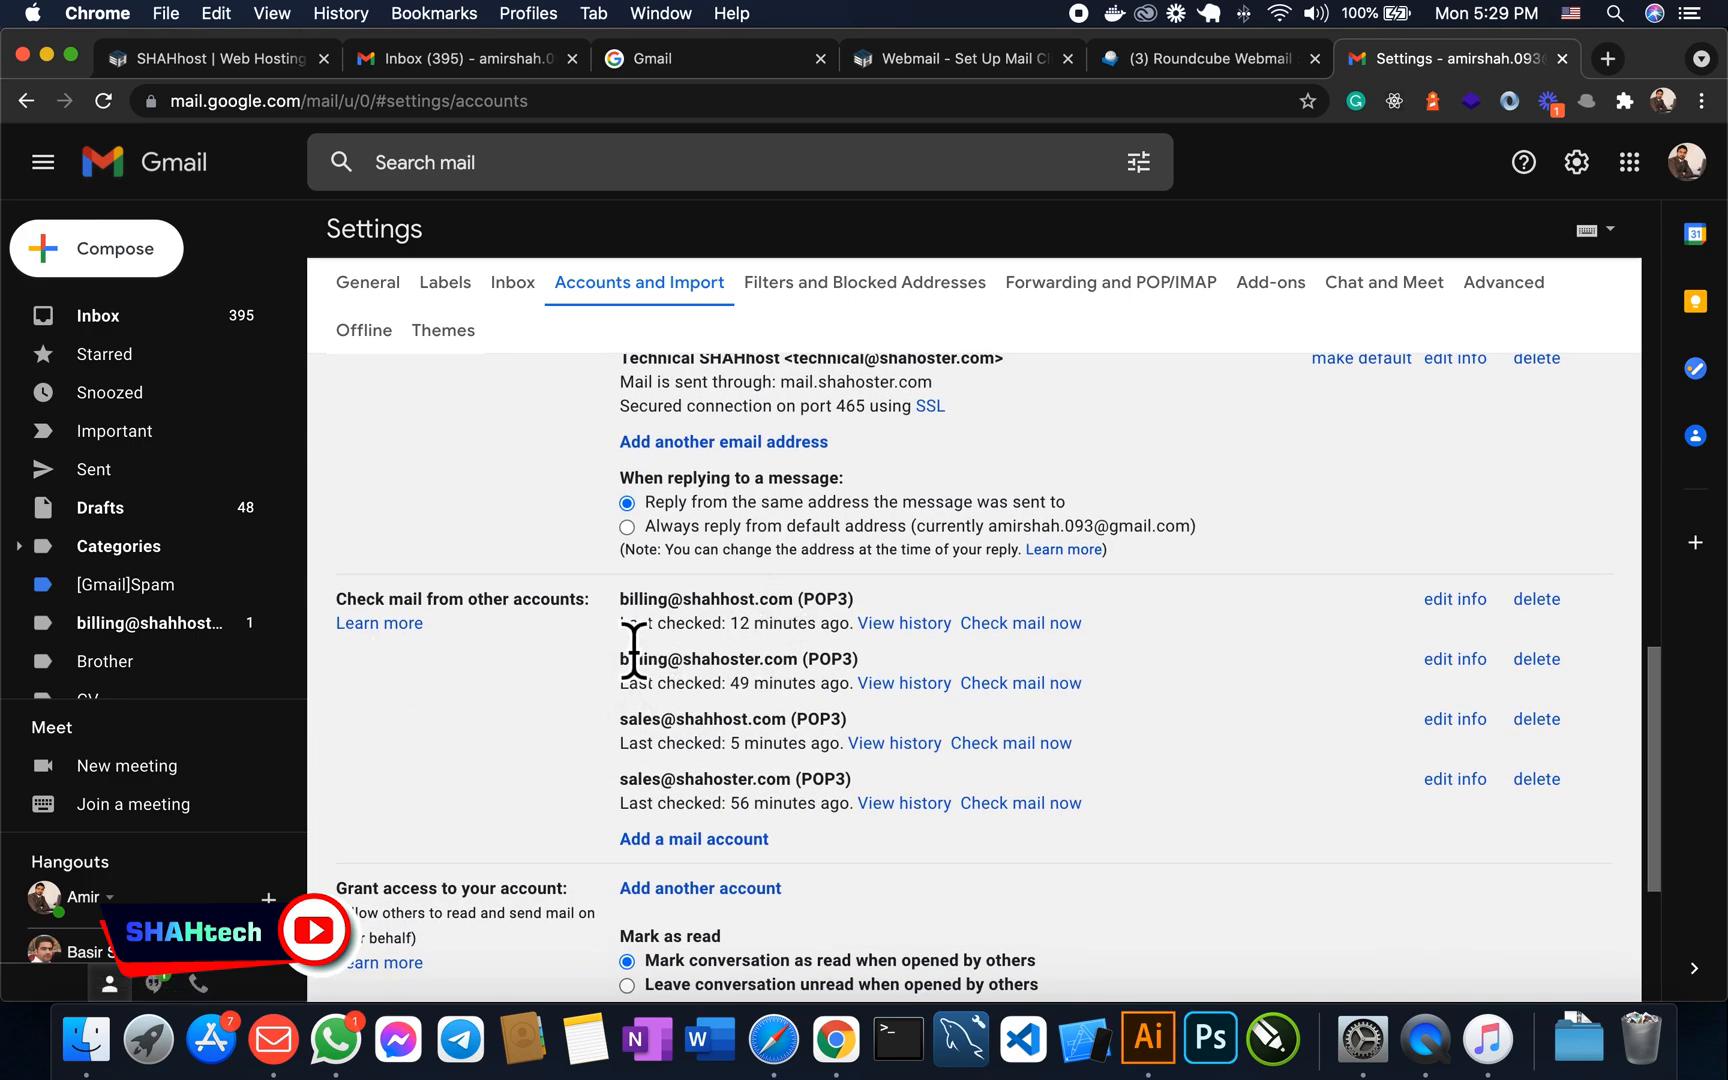
click(624, 607)
drag(630, 615, 760, 815)
scroll(798, 725, up, 4)
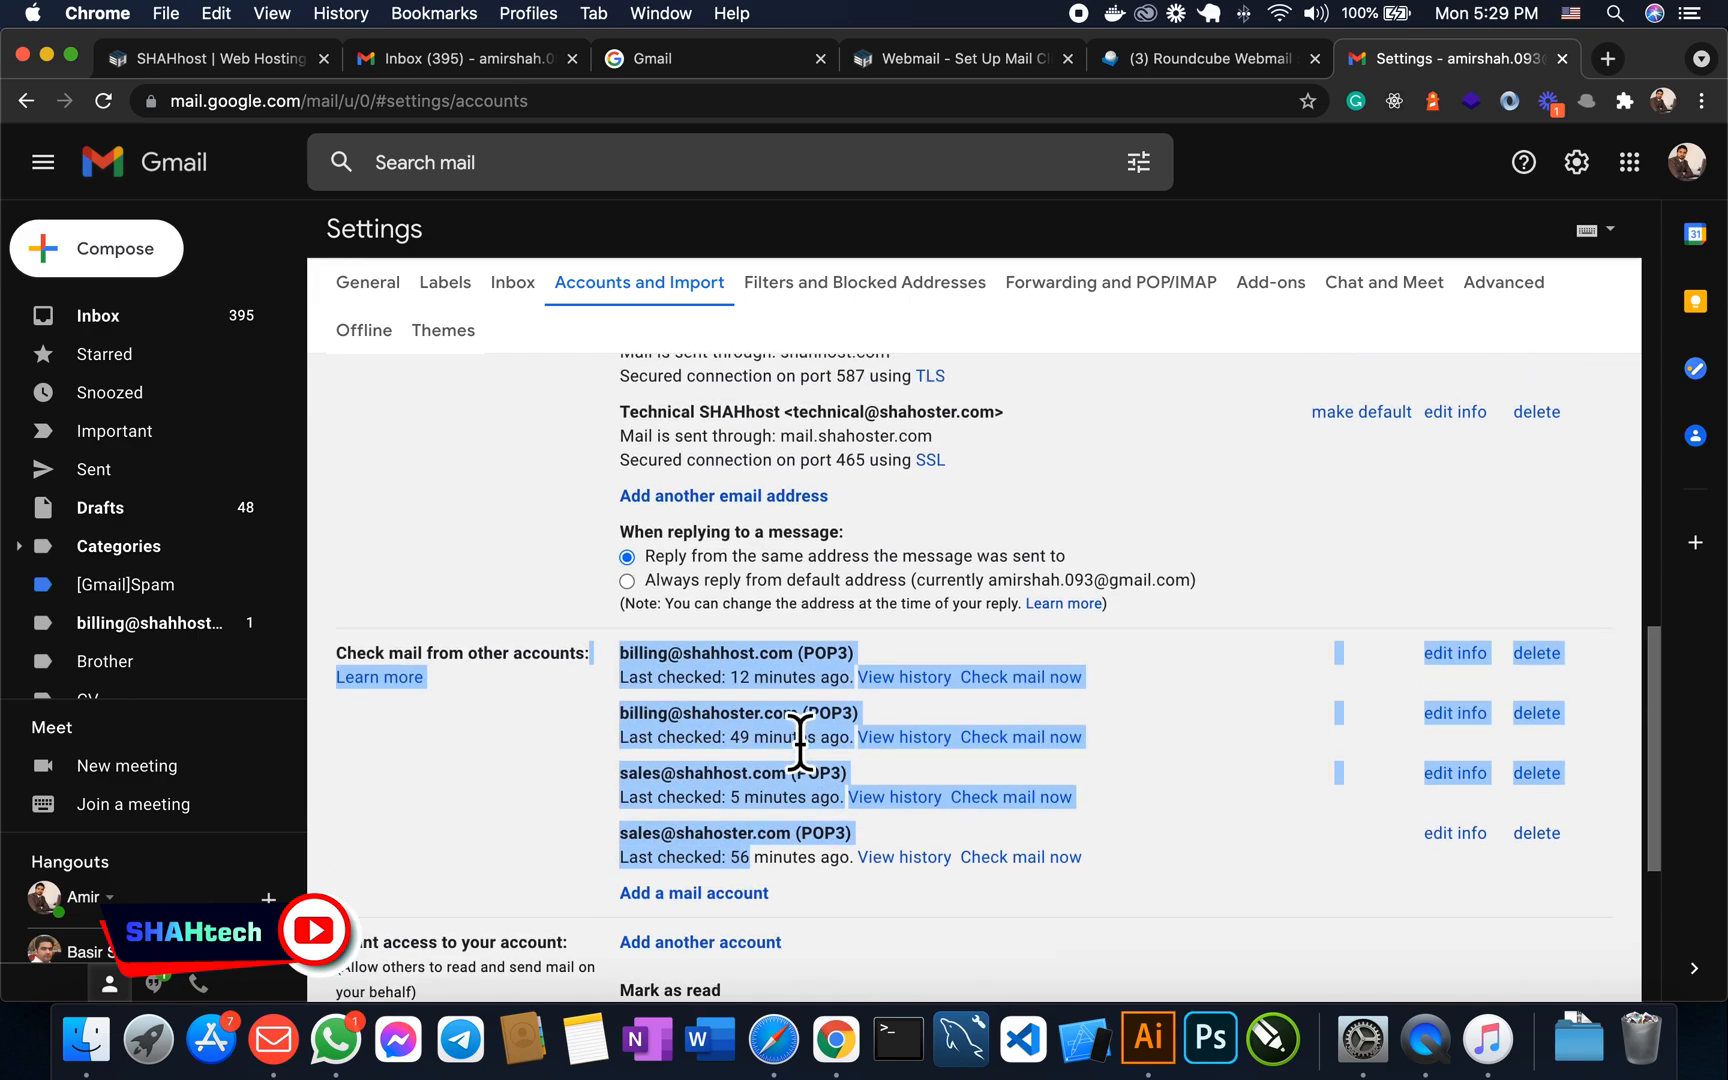
scroll(785, 728, up, 8)
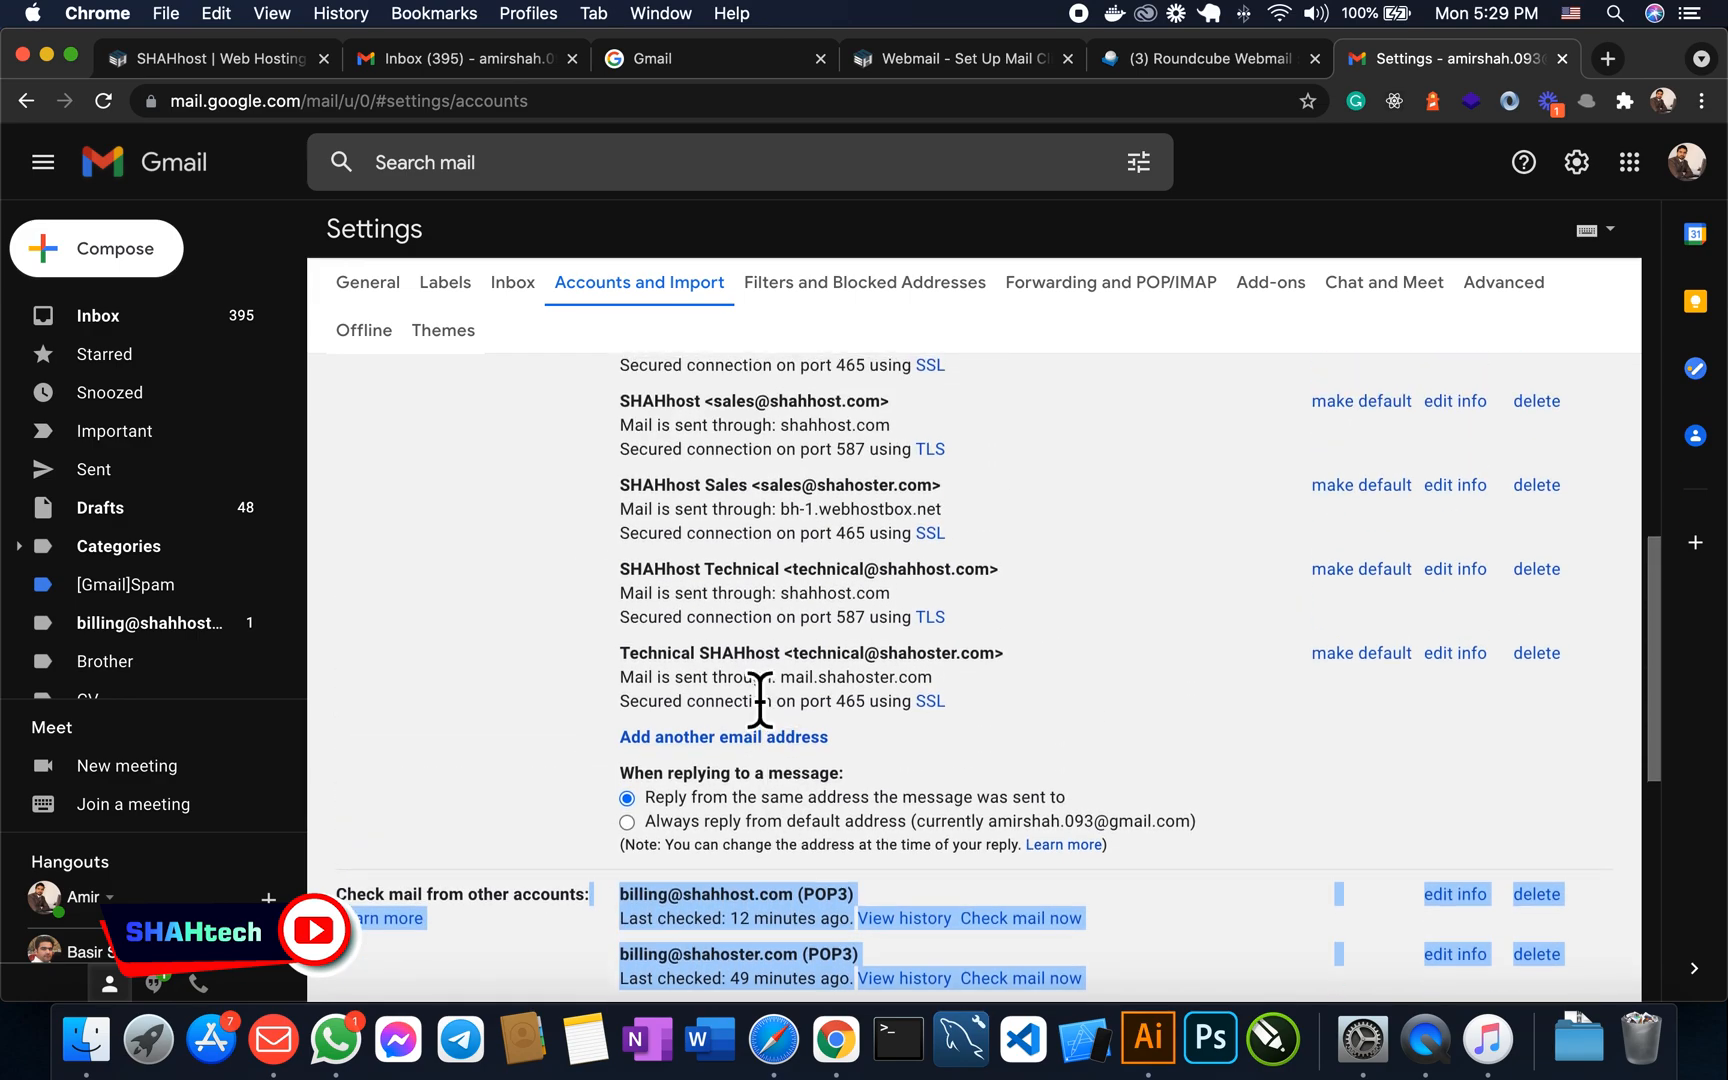
drag(620, 537, 774, 725)
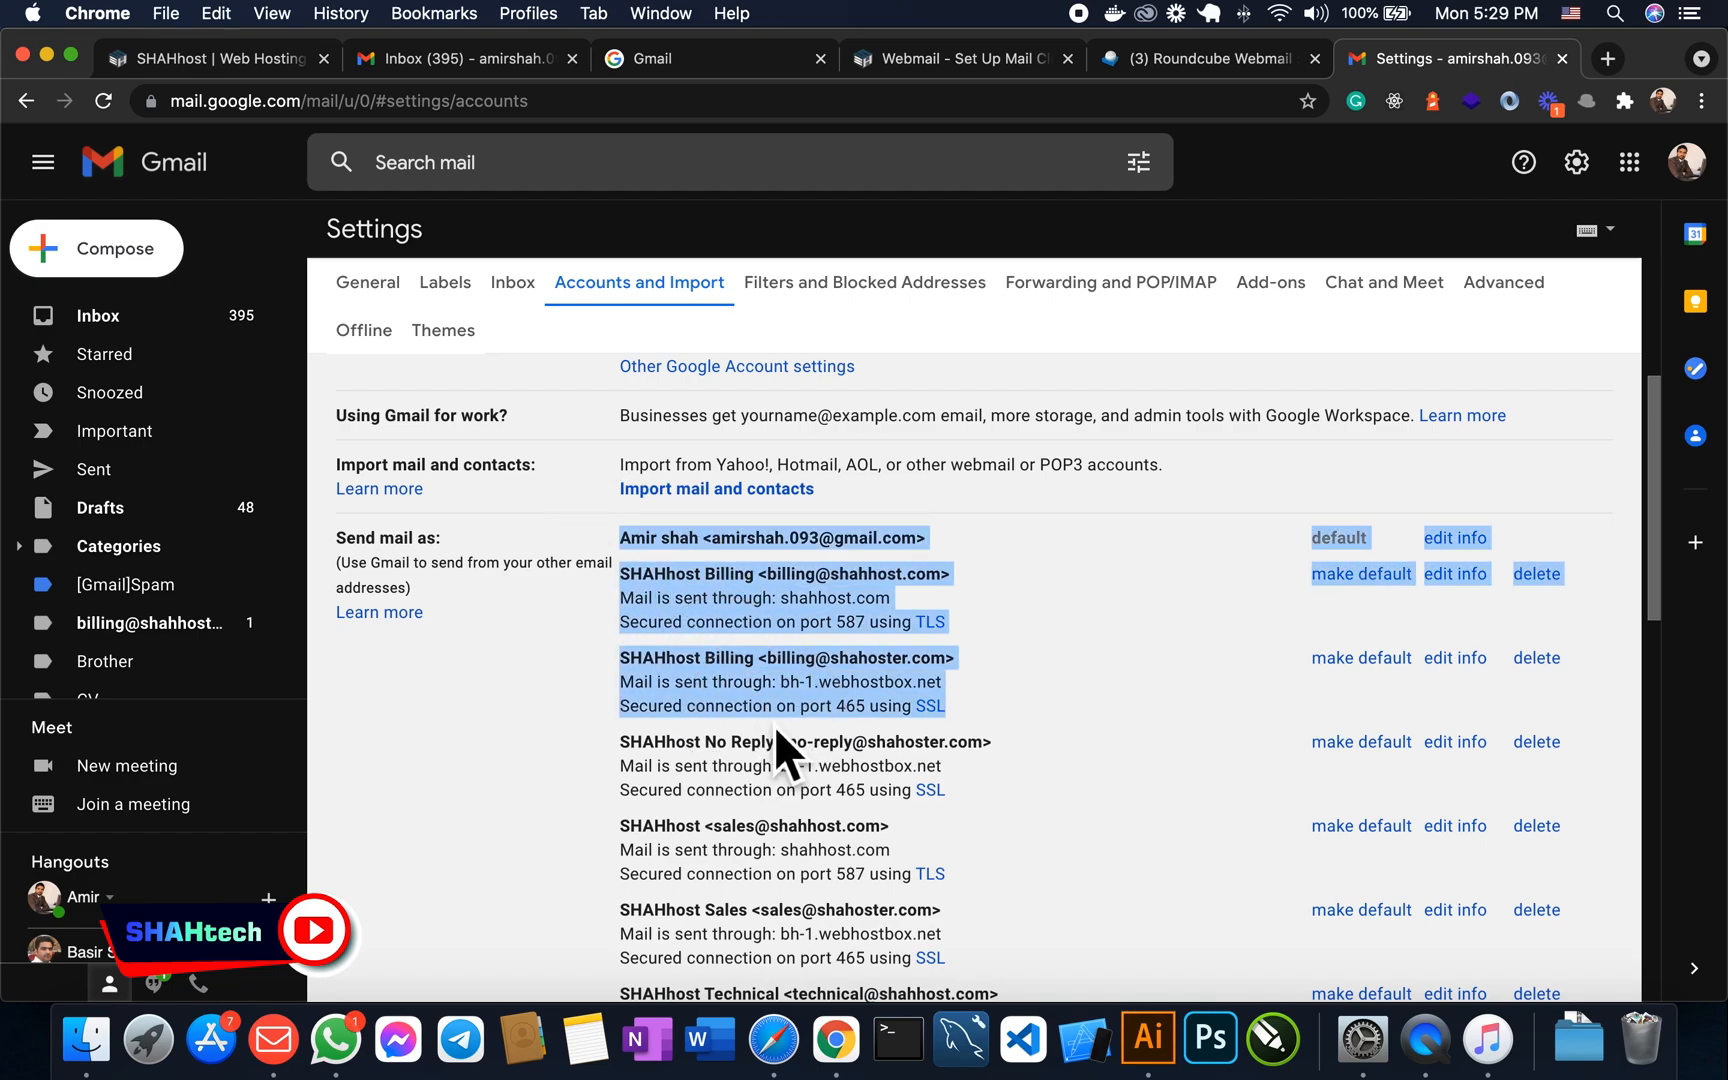
scroll(776, 660, down, 3)
scroll(790, 660, down, 5)
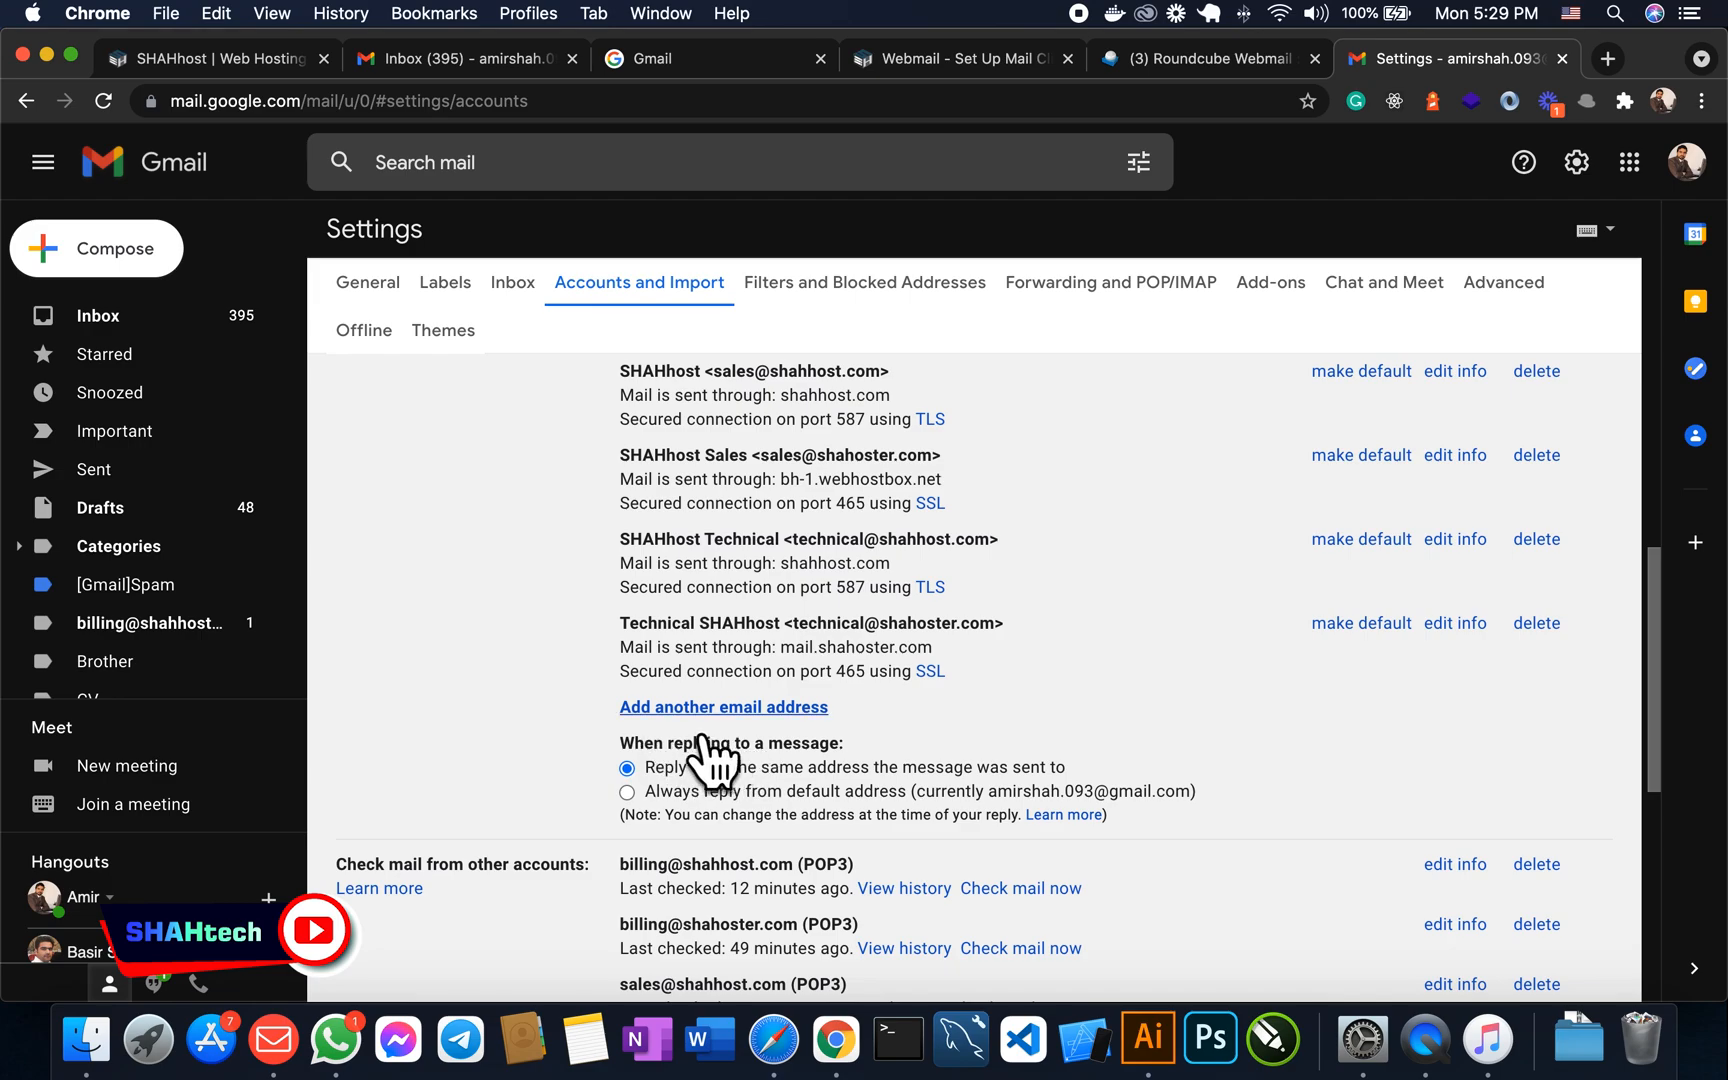
click(711, 708)
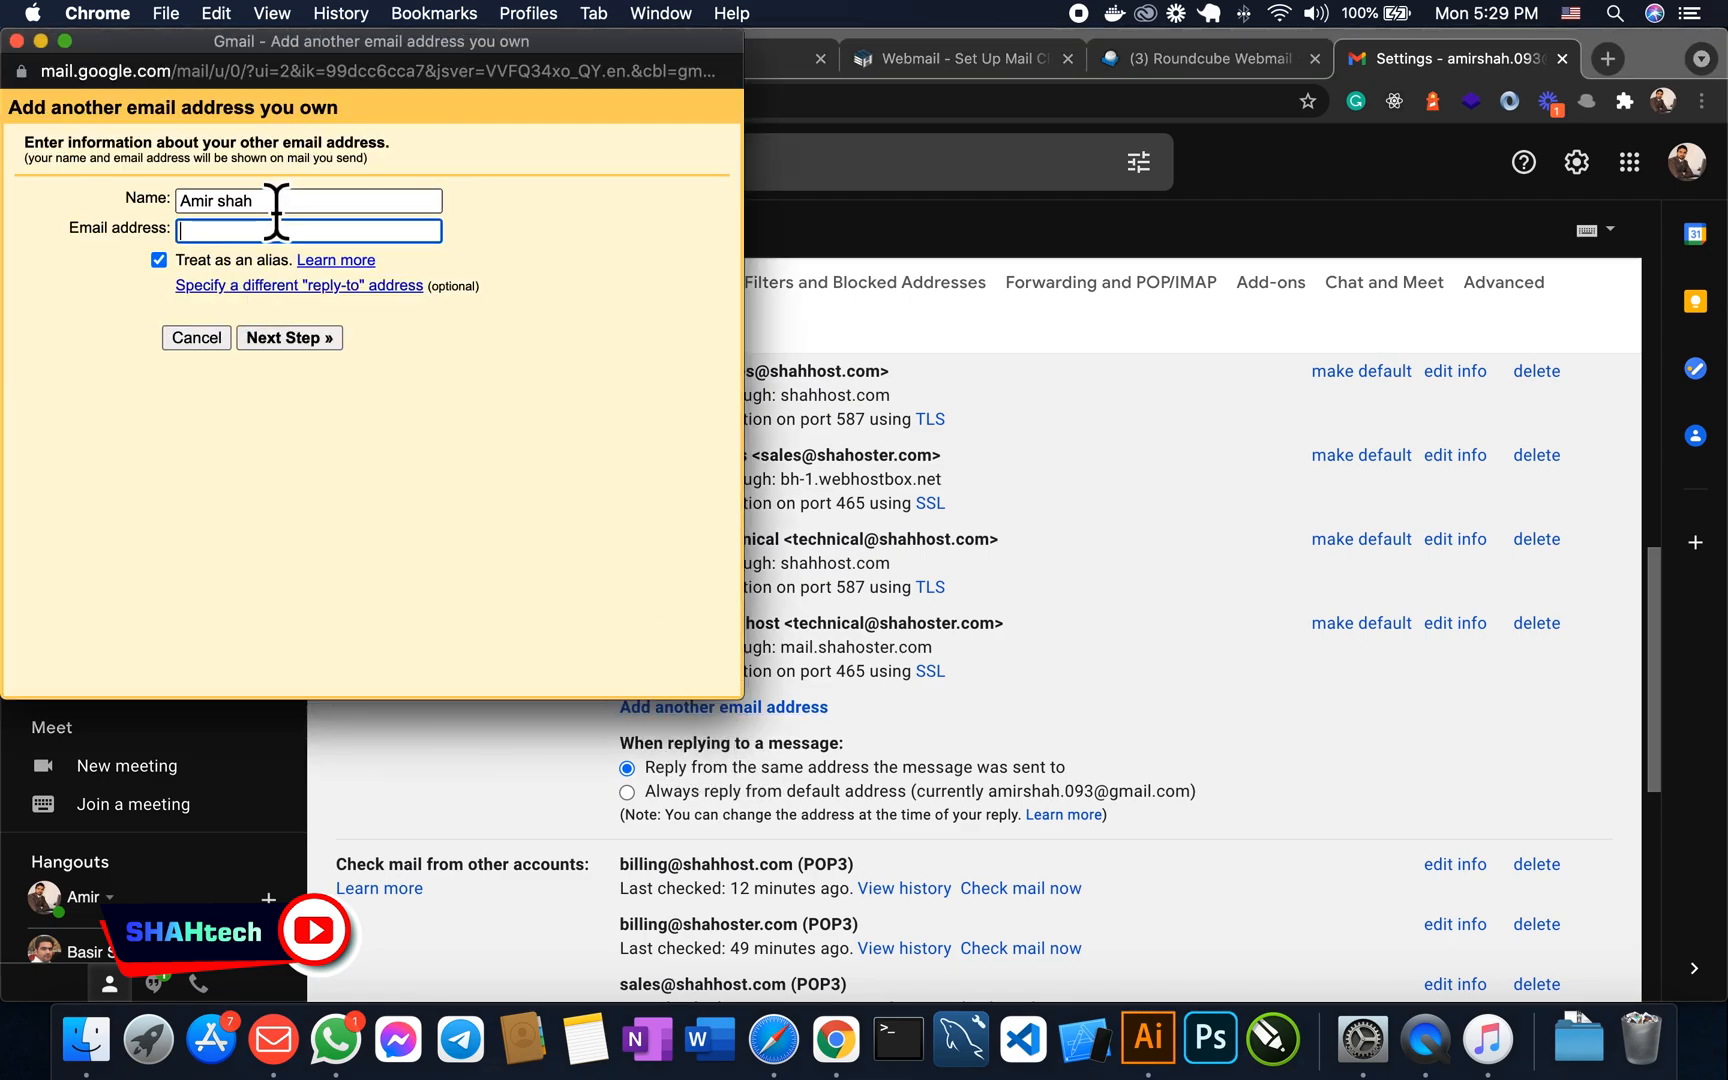
click(132, 200)
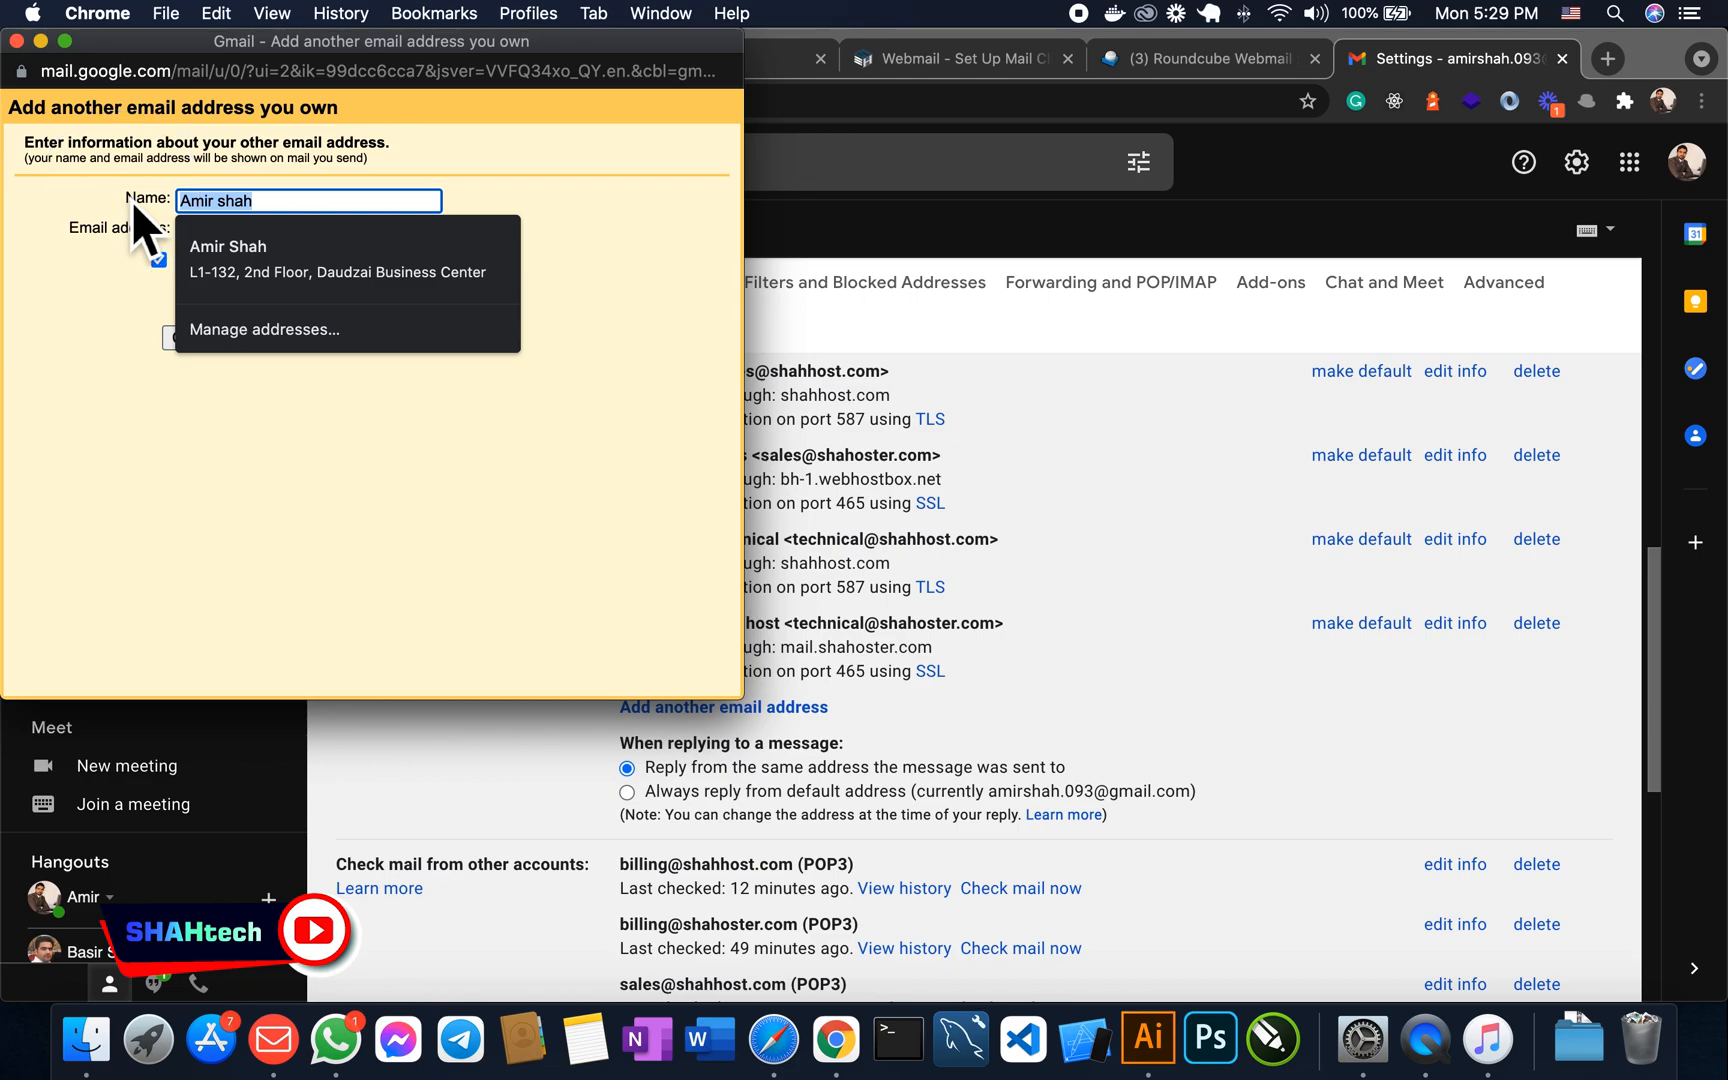
text(in)
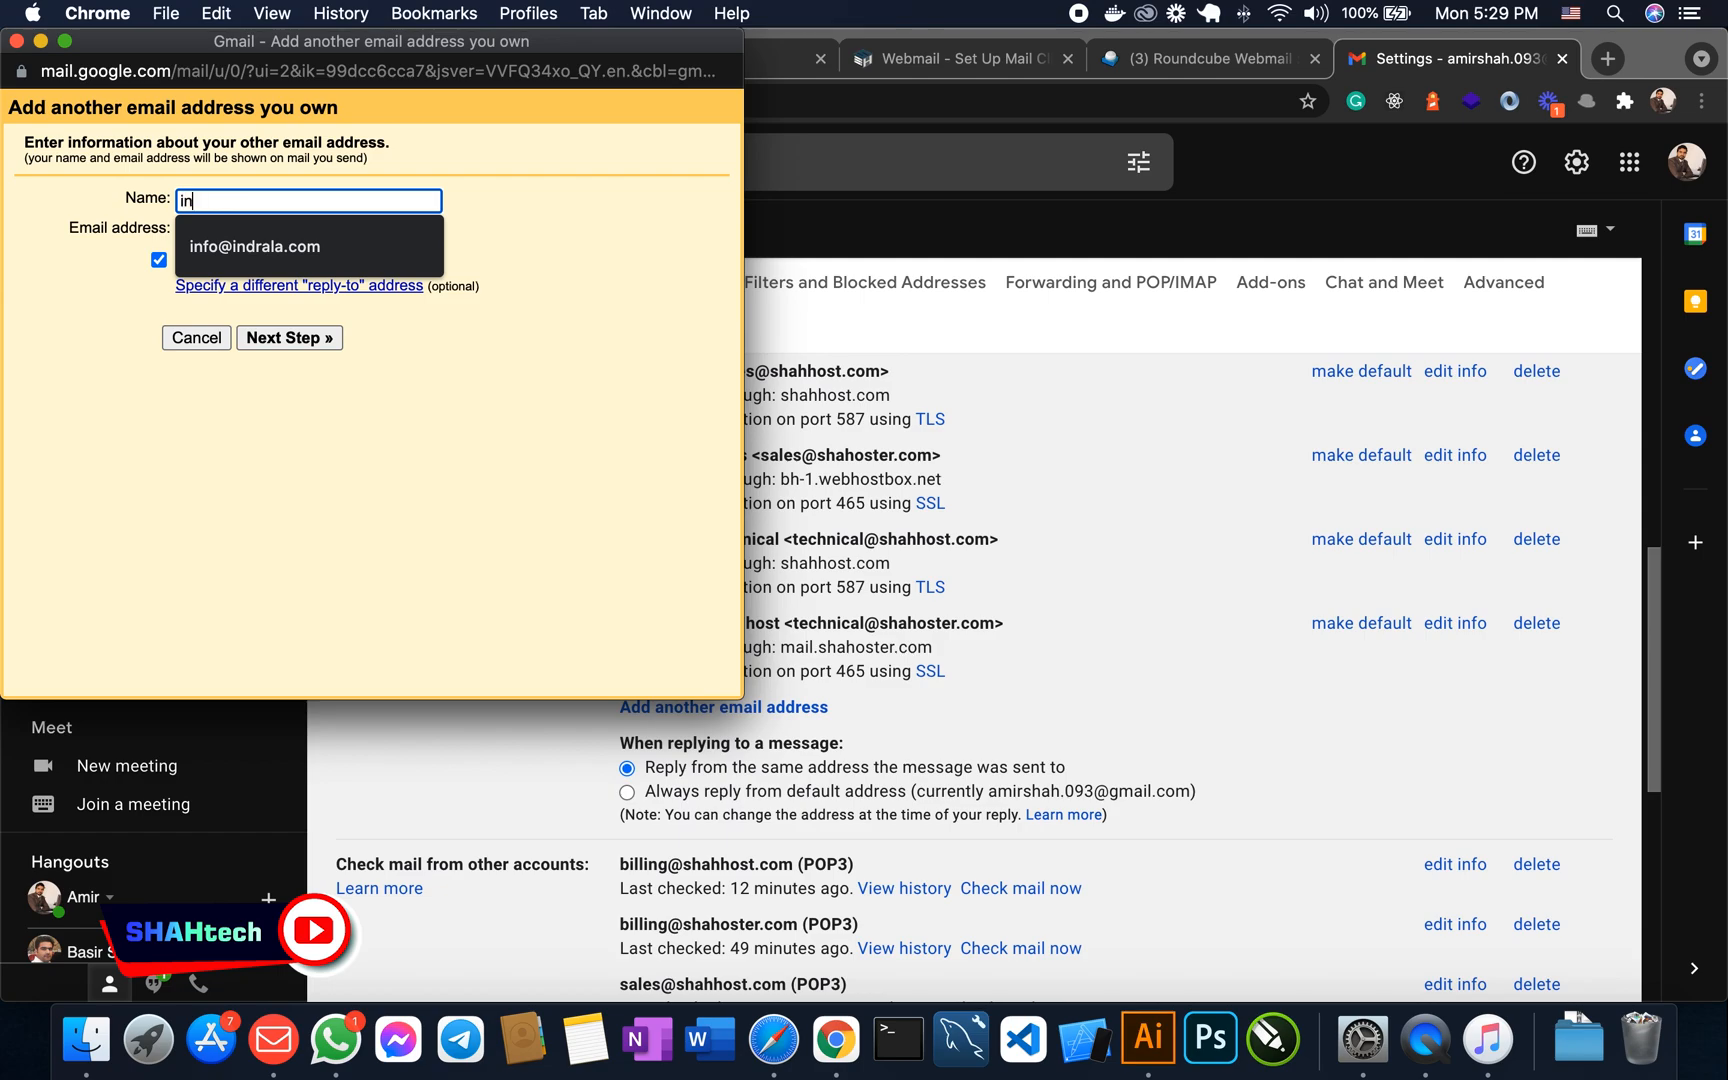
key(BackSpace)
key(BackSpace)
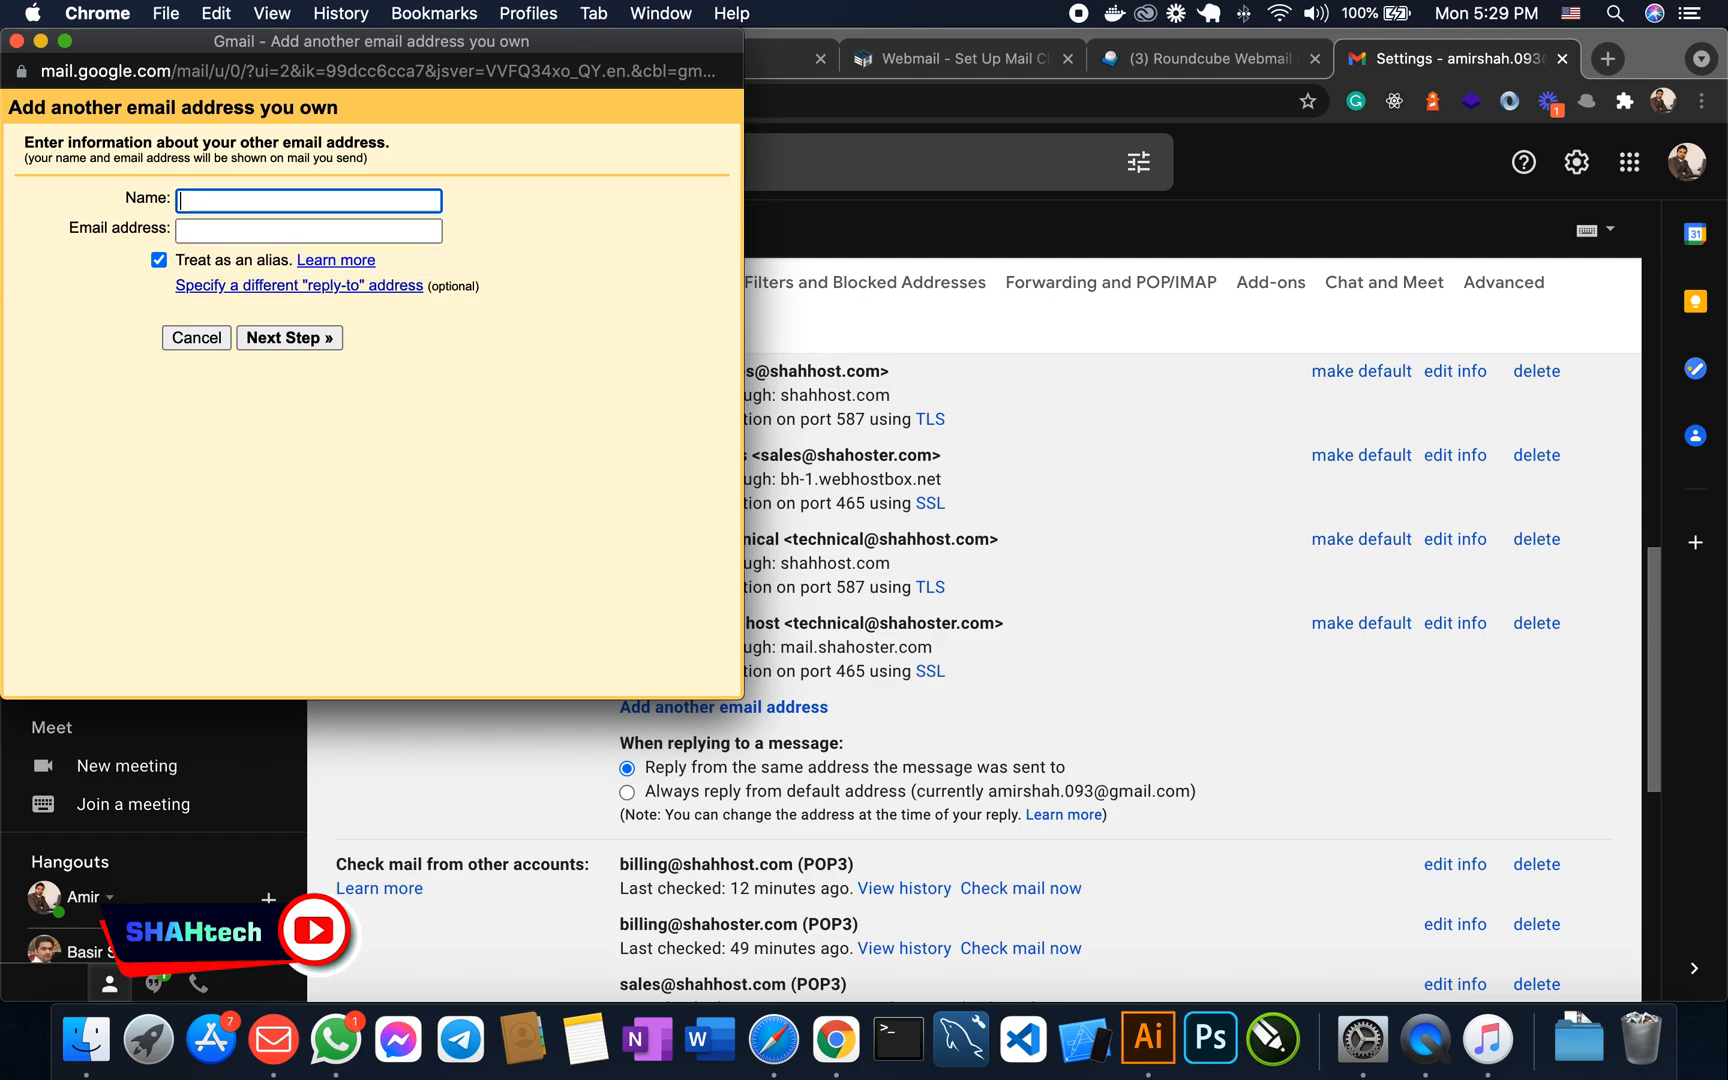
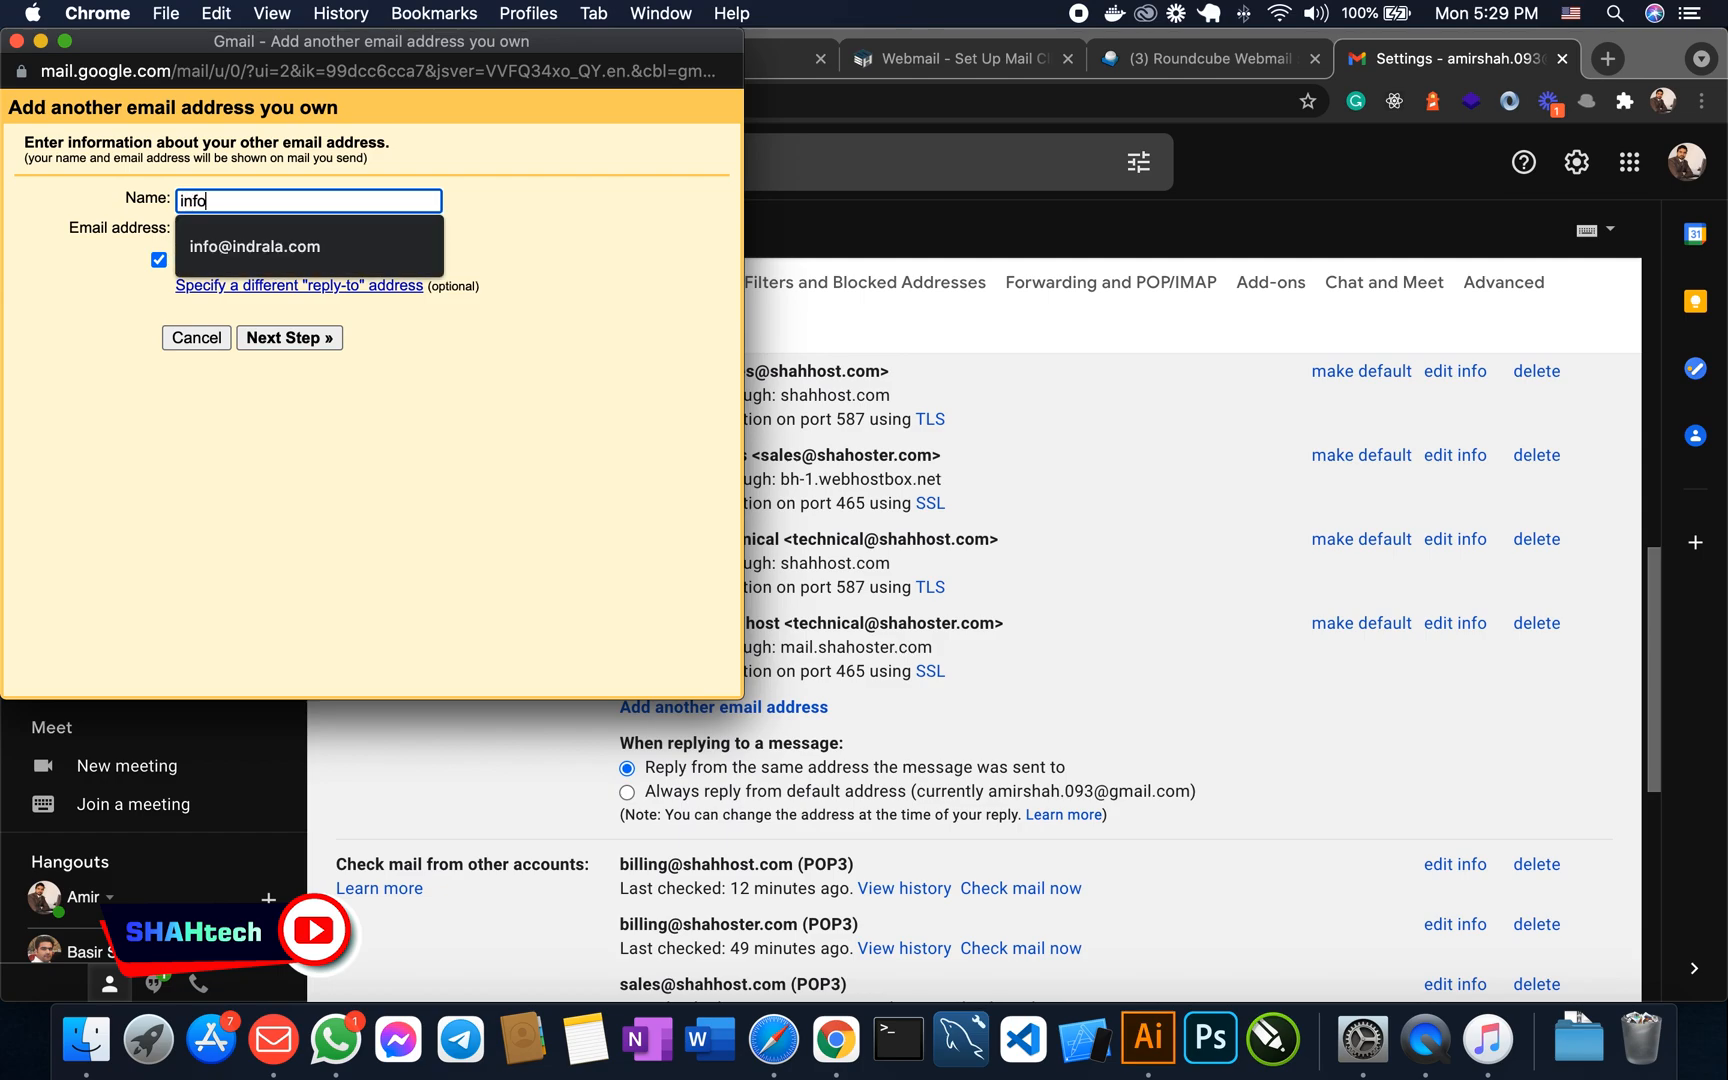
click(279, 255)
click(239, 236)
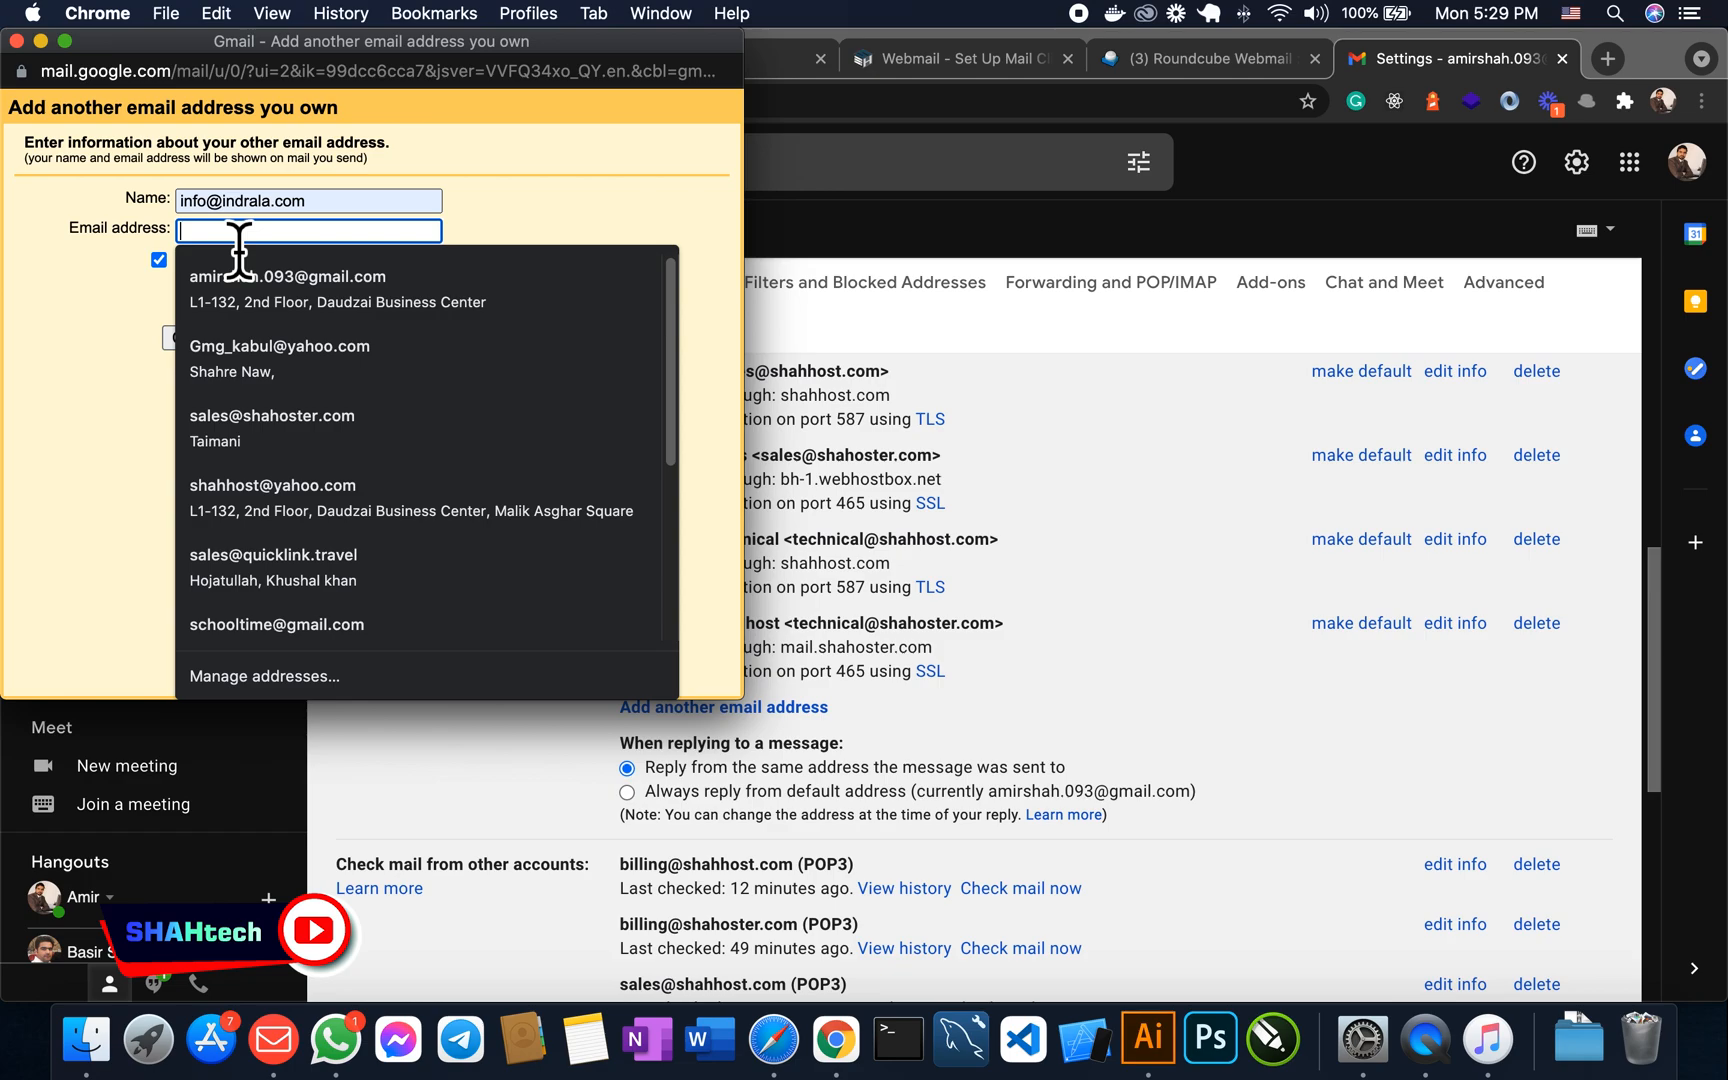
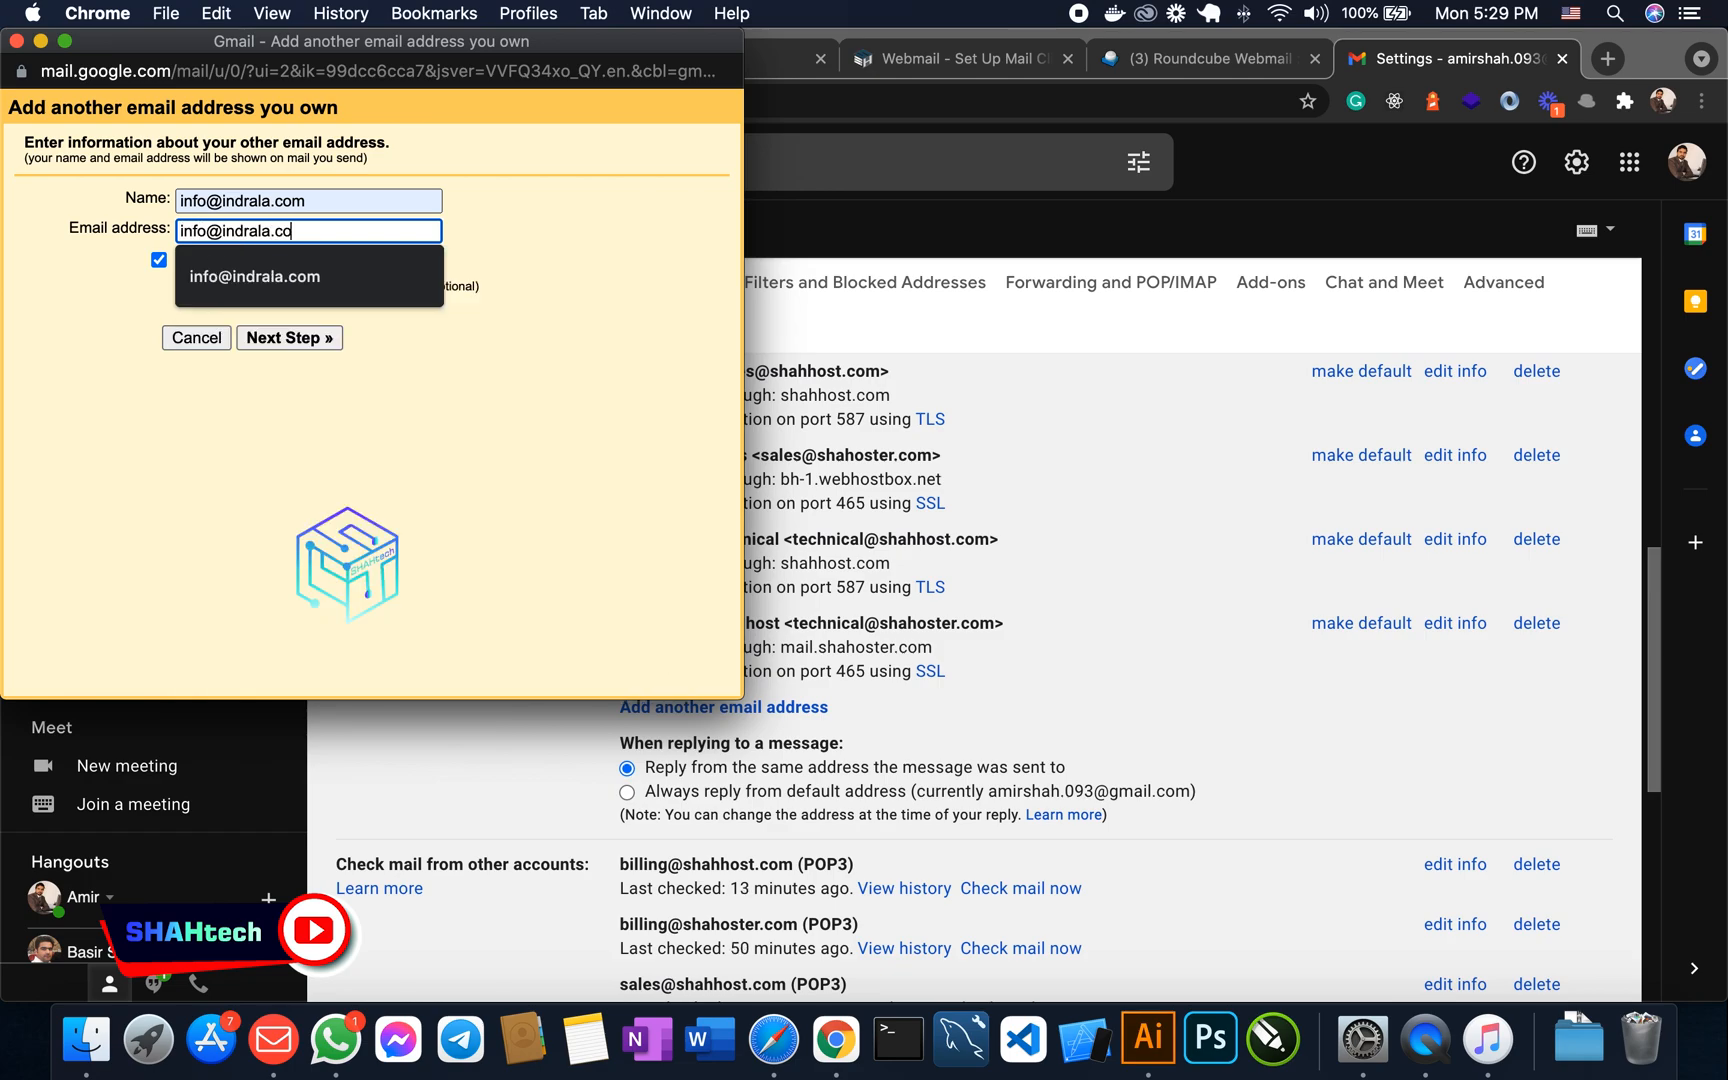
click(297, 338)
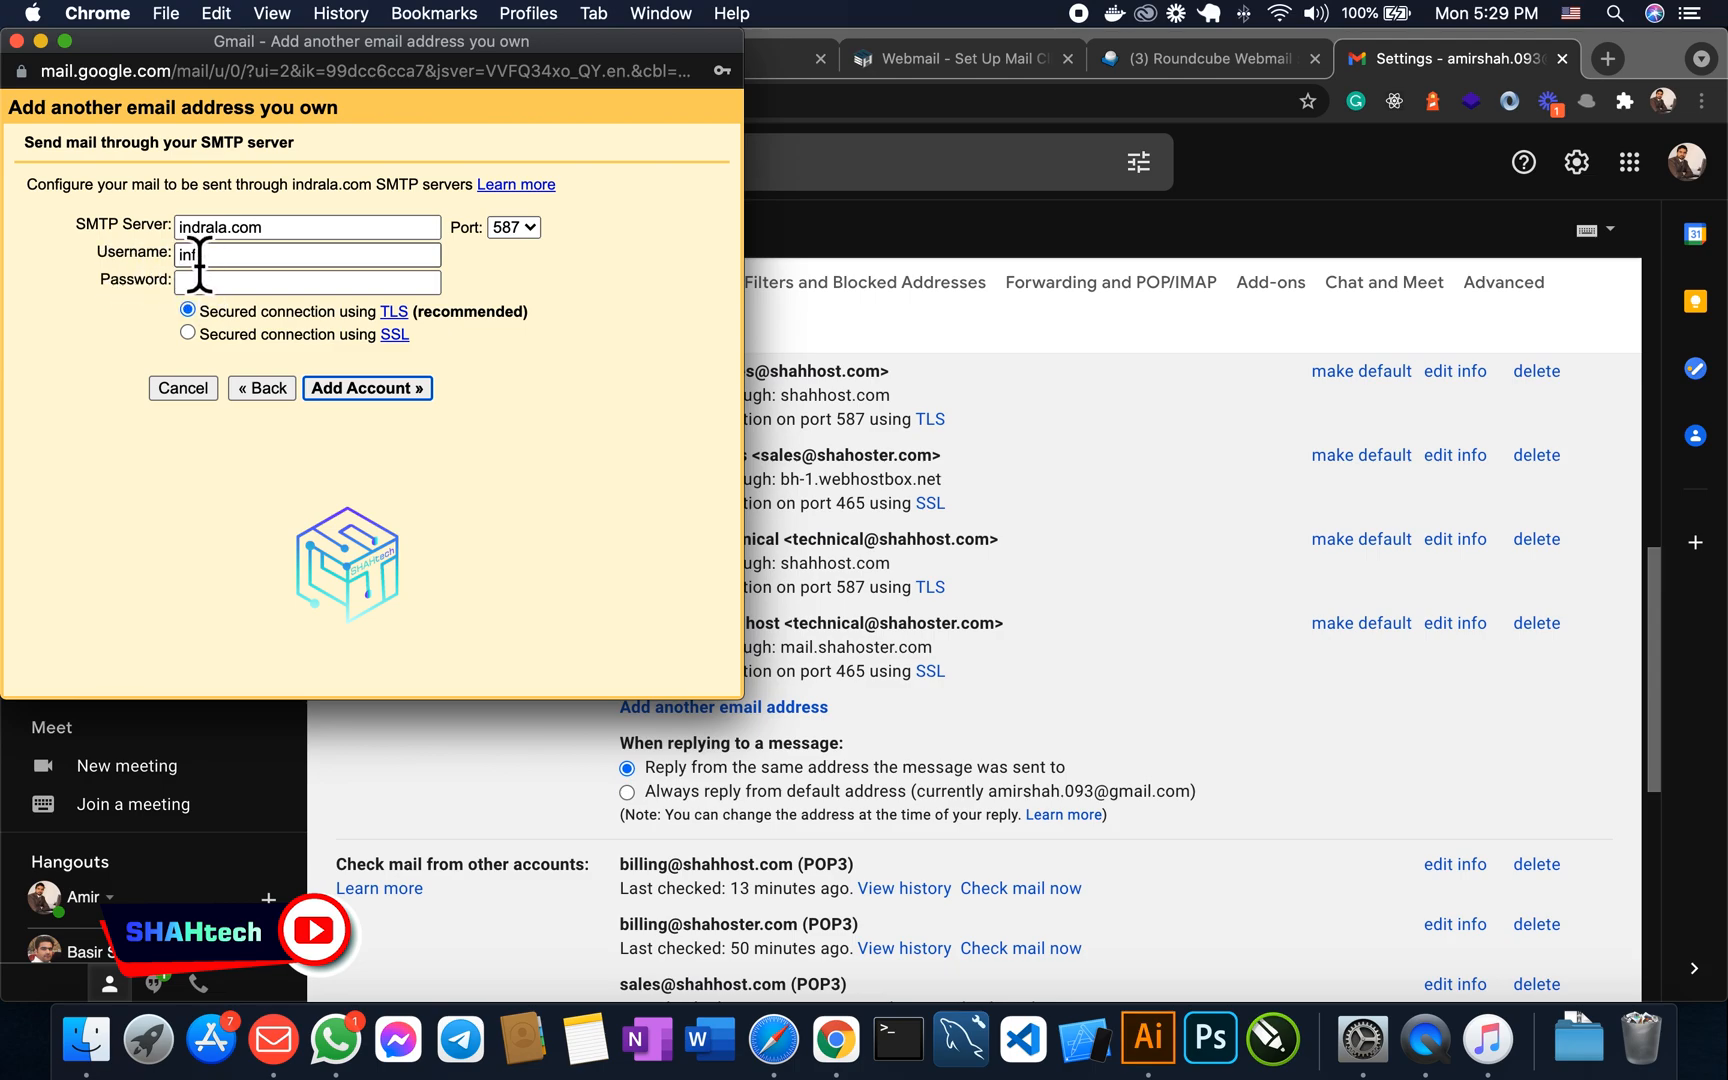
click(268, 228)
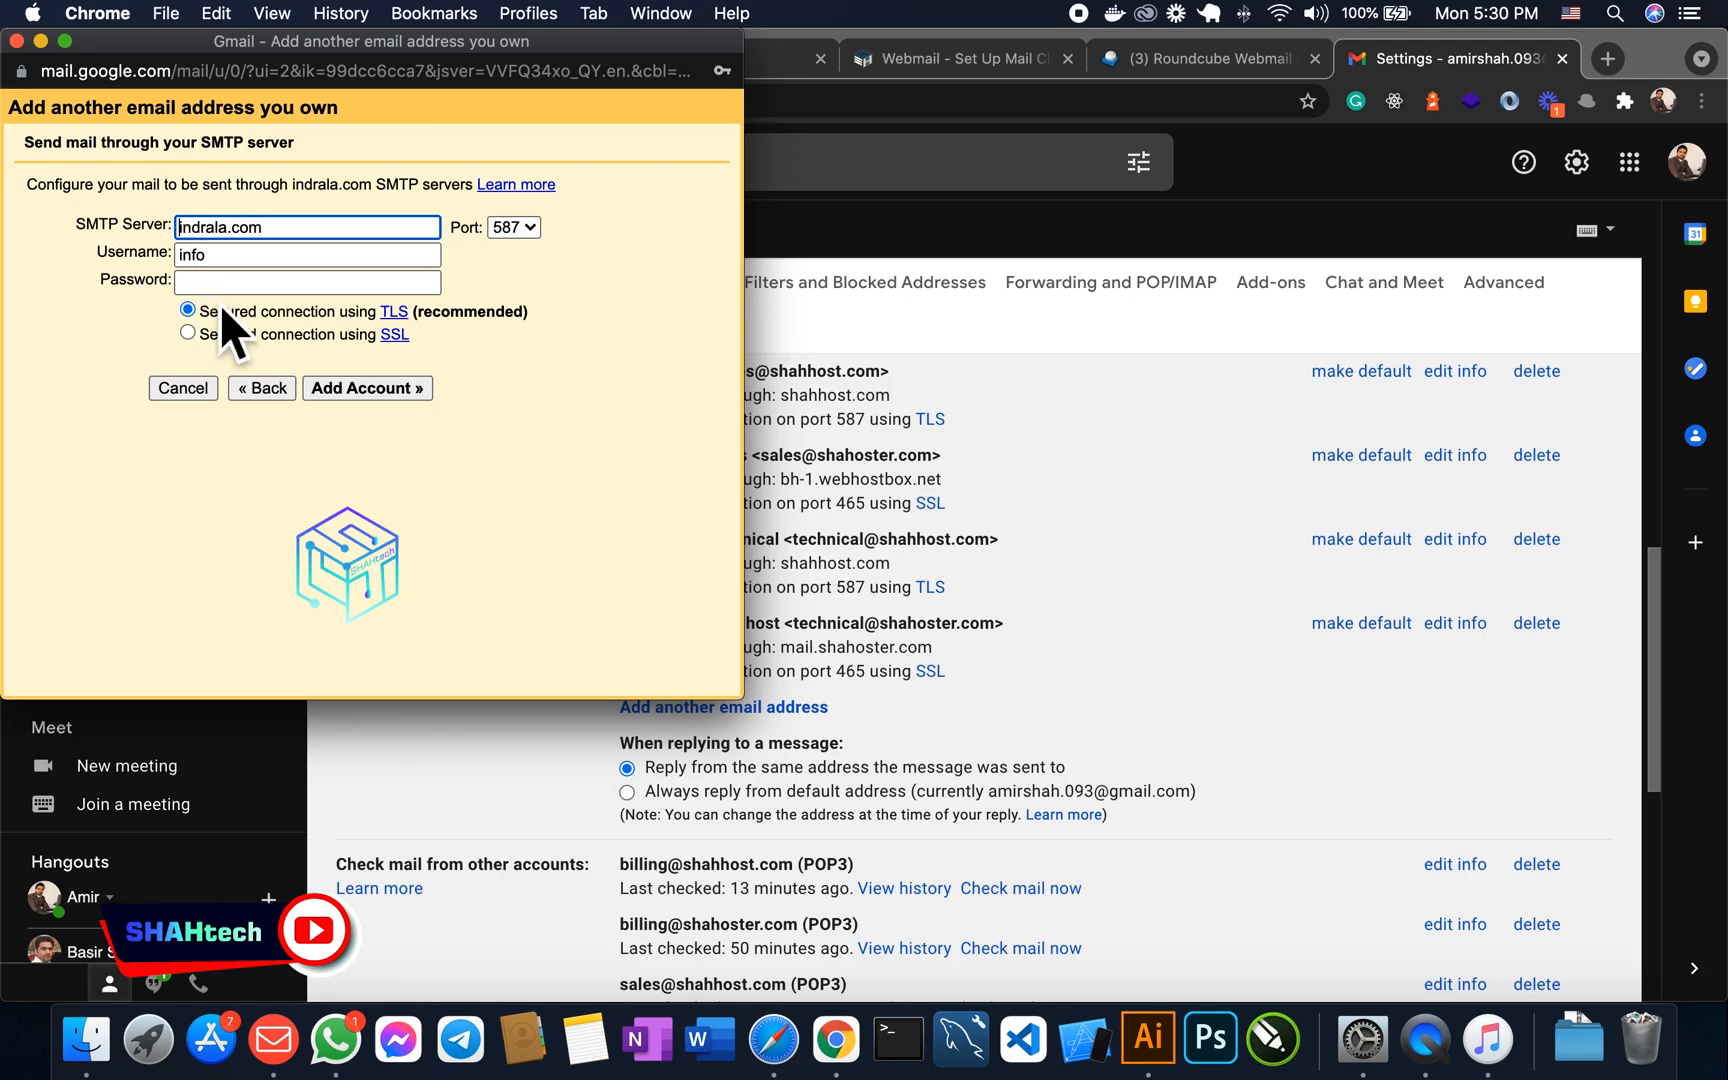
text(mail.)
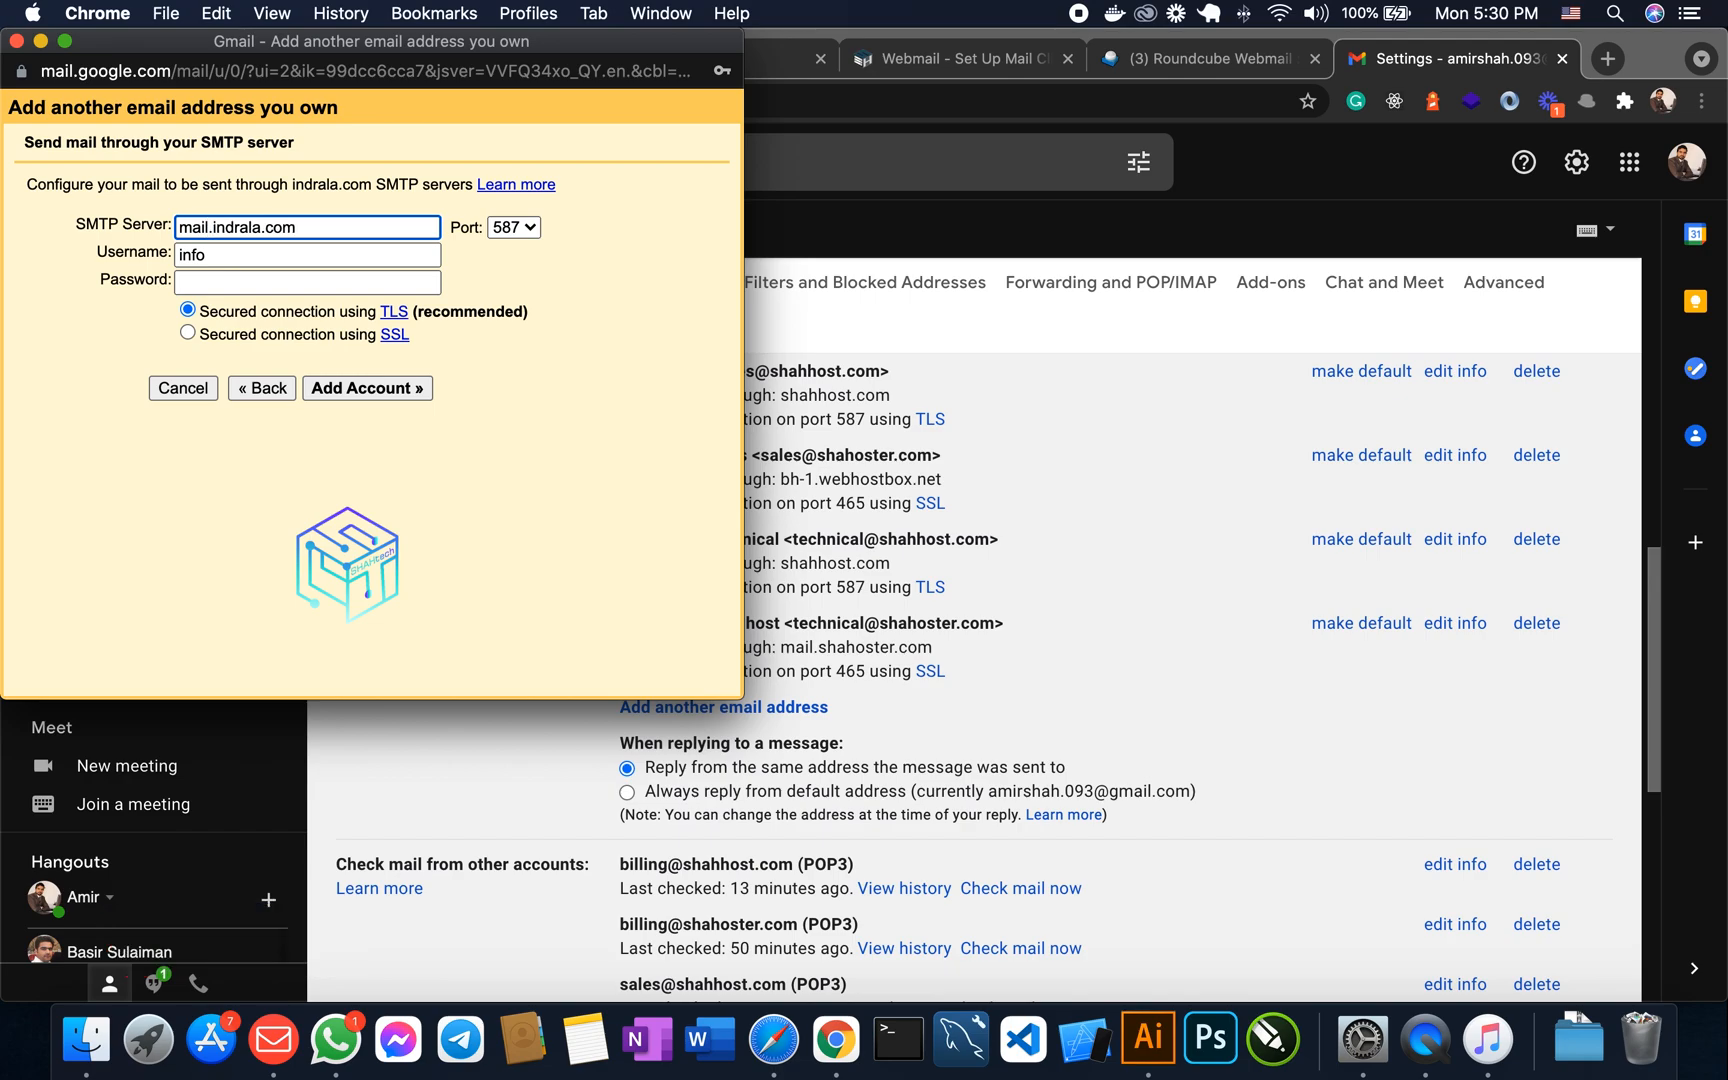
click(243, 258)
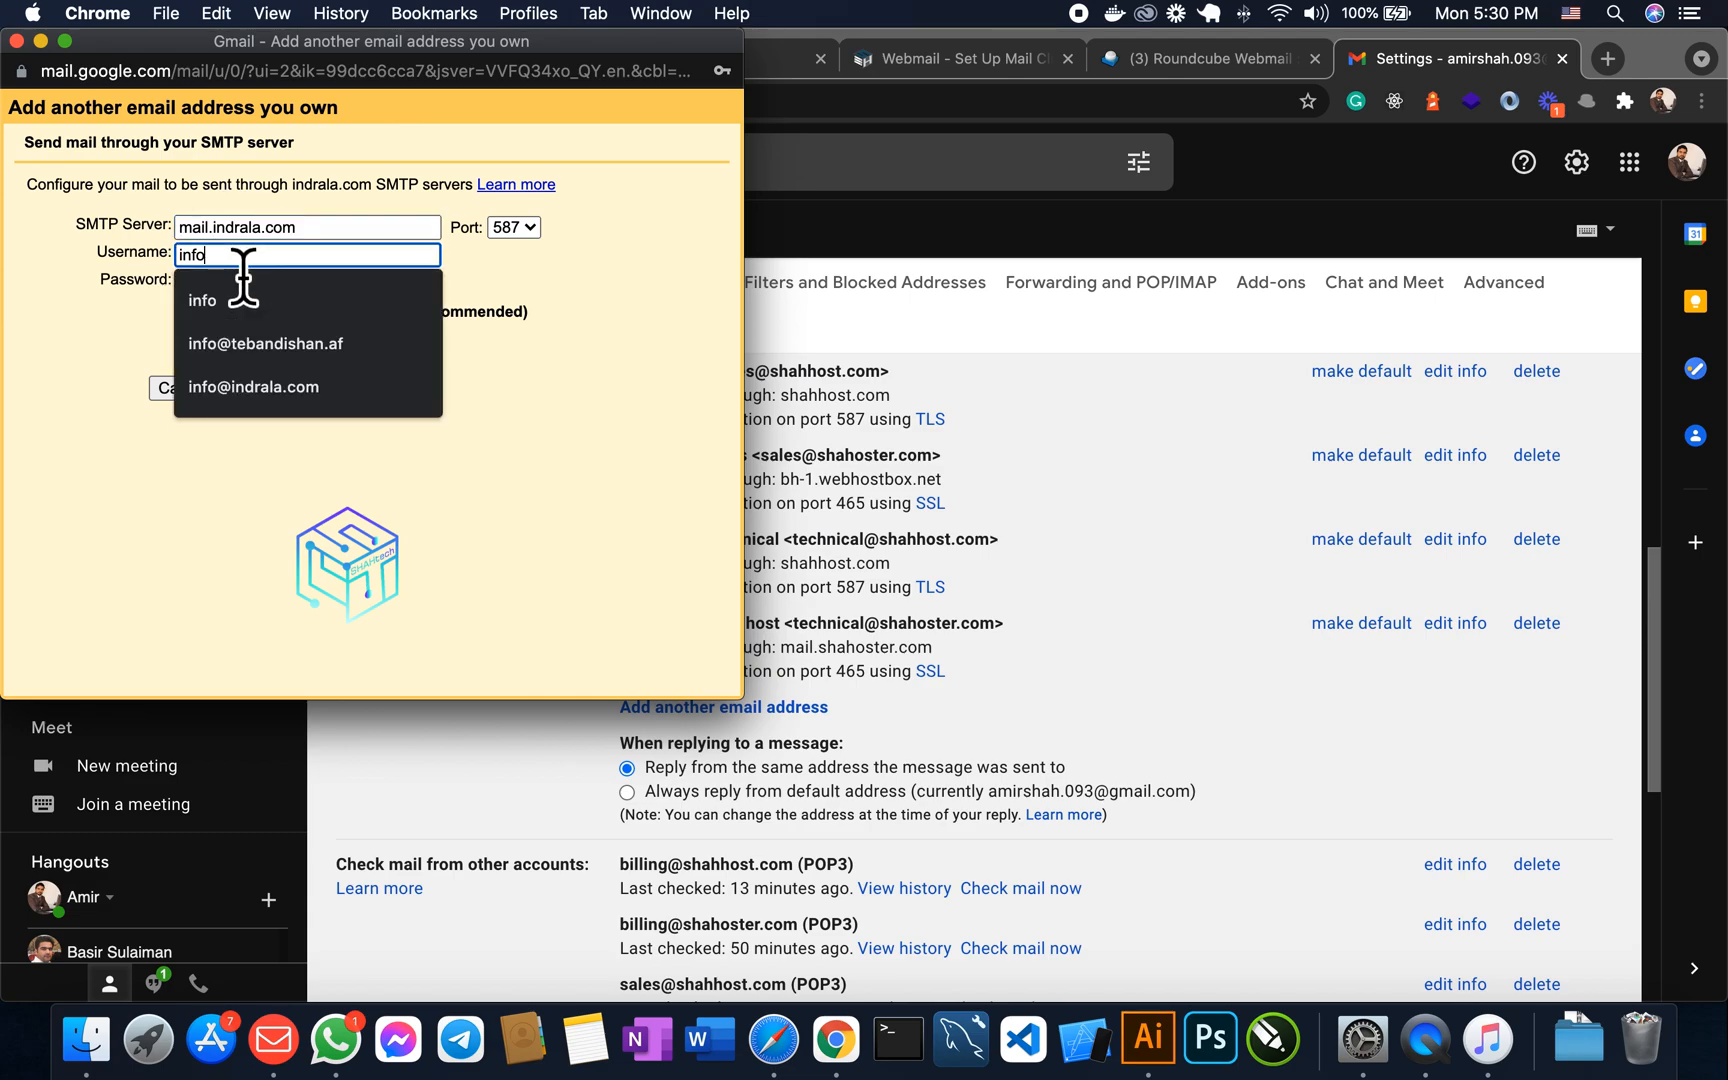
click(304, 390)
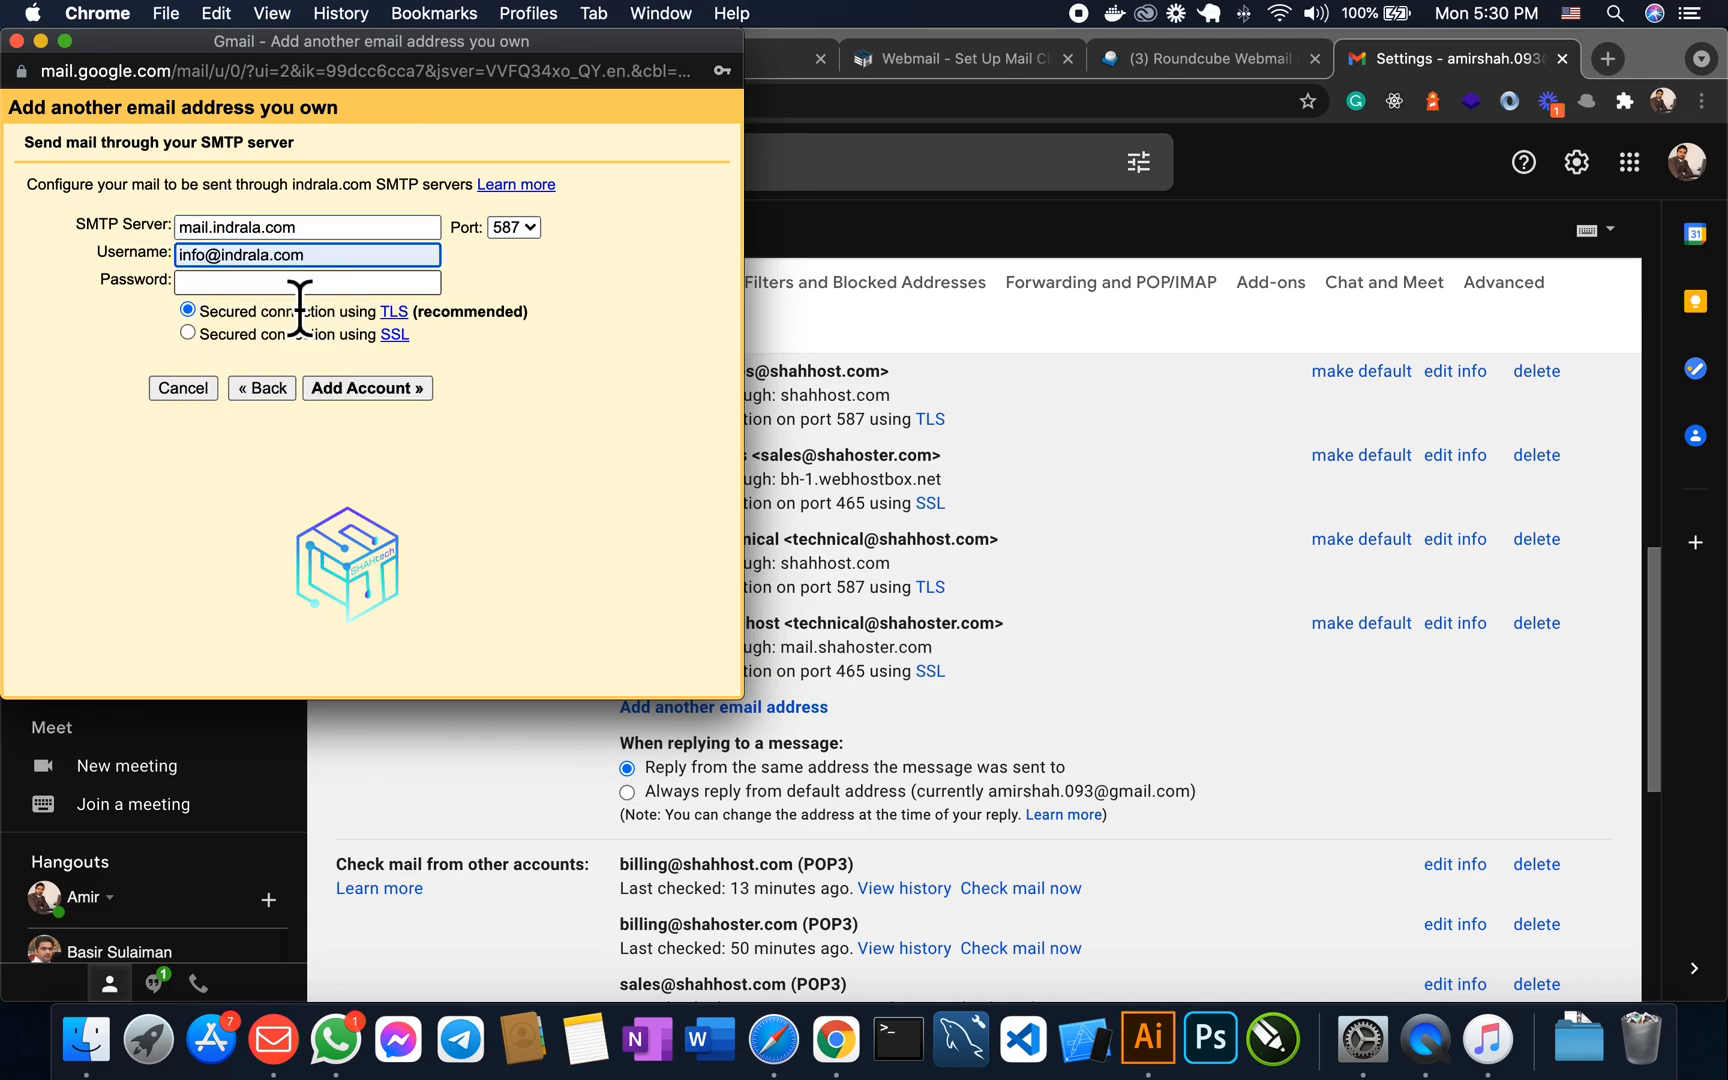
click(244, 284)
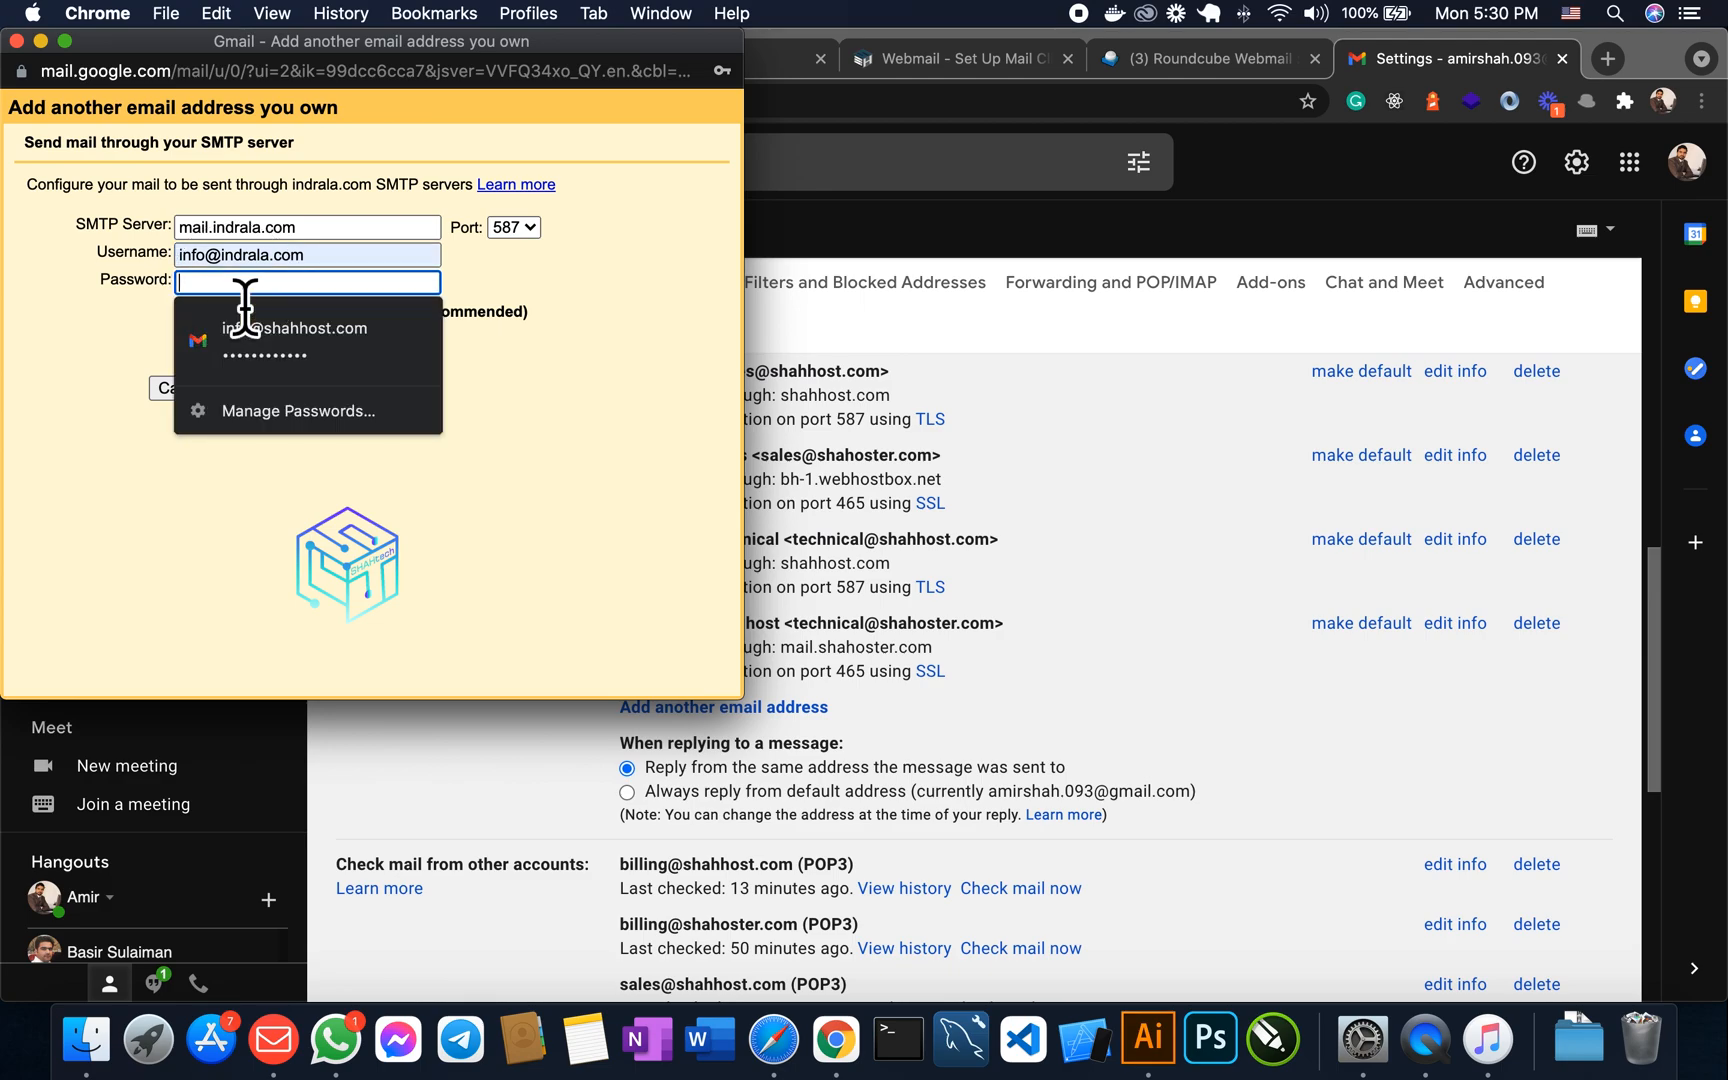
text(a)
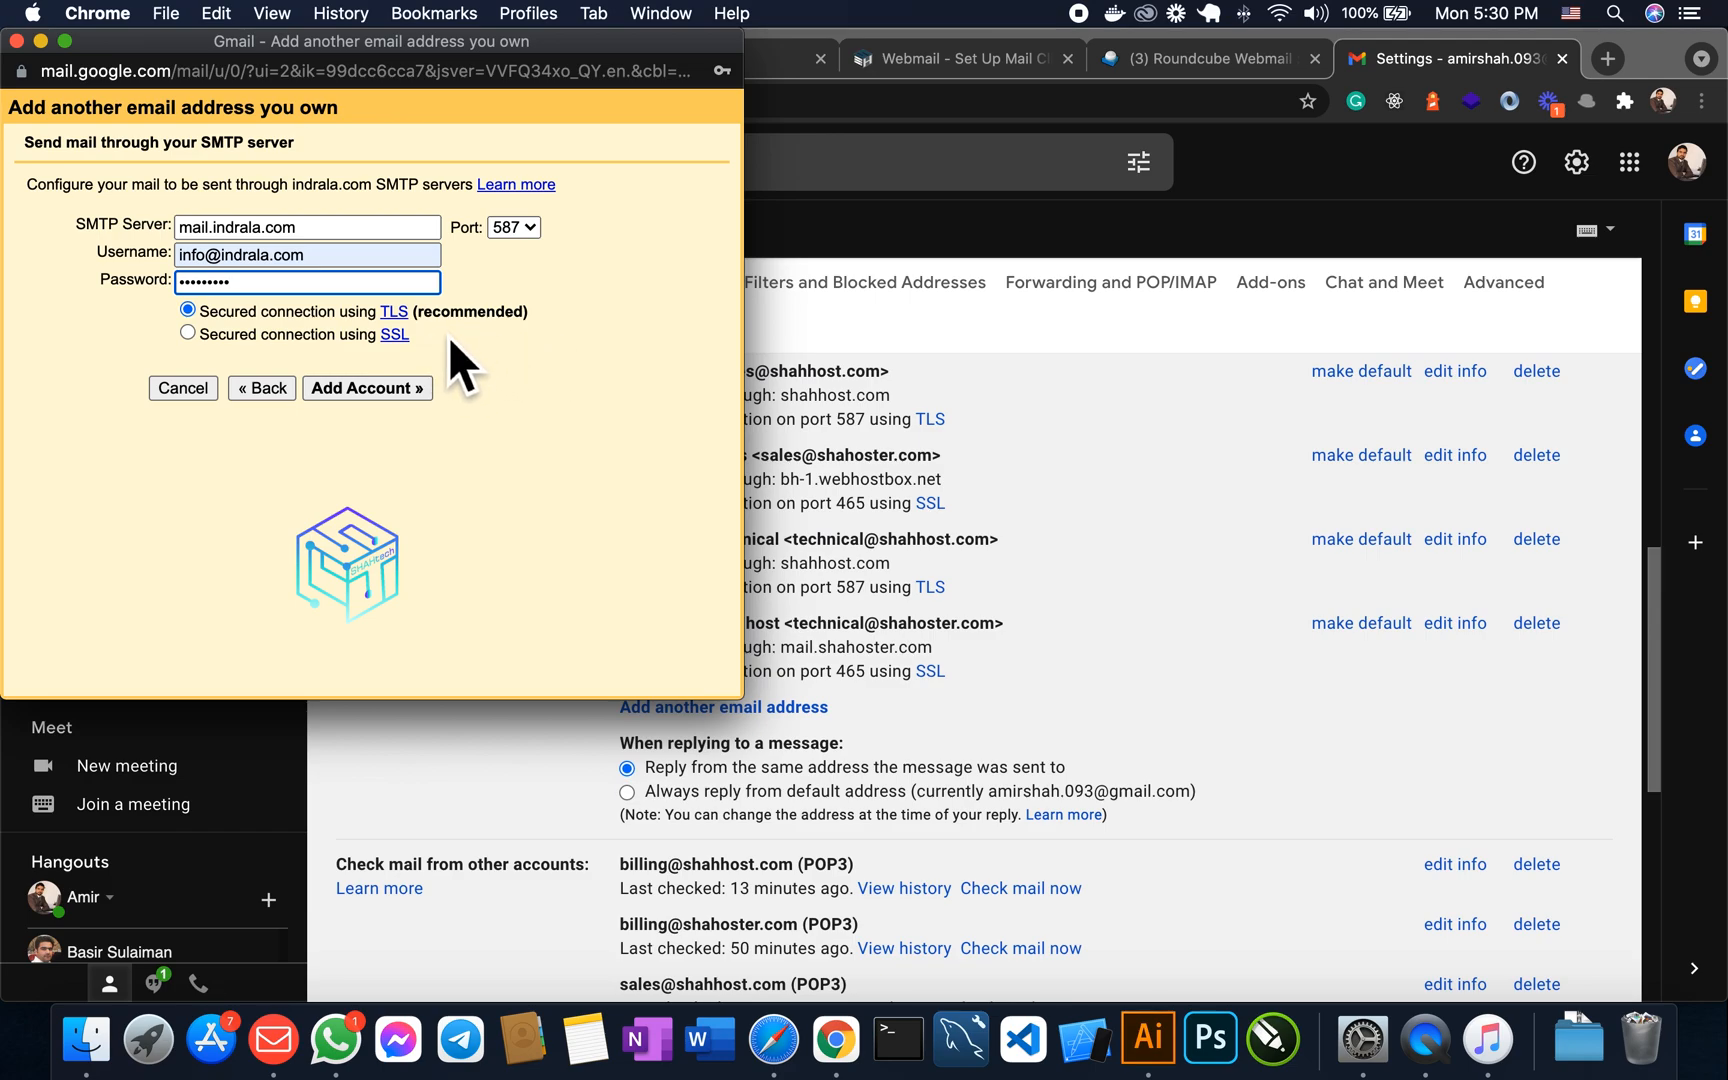
click(352, 396)
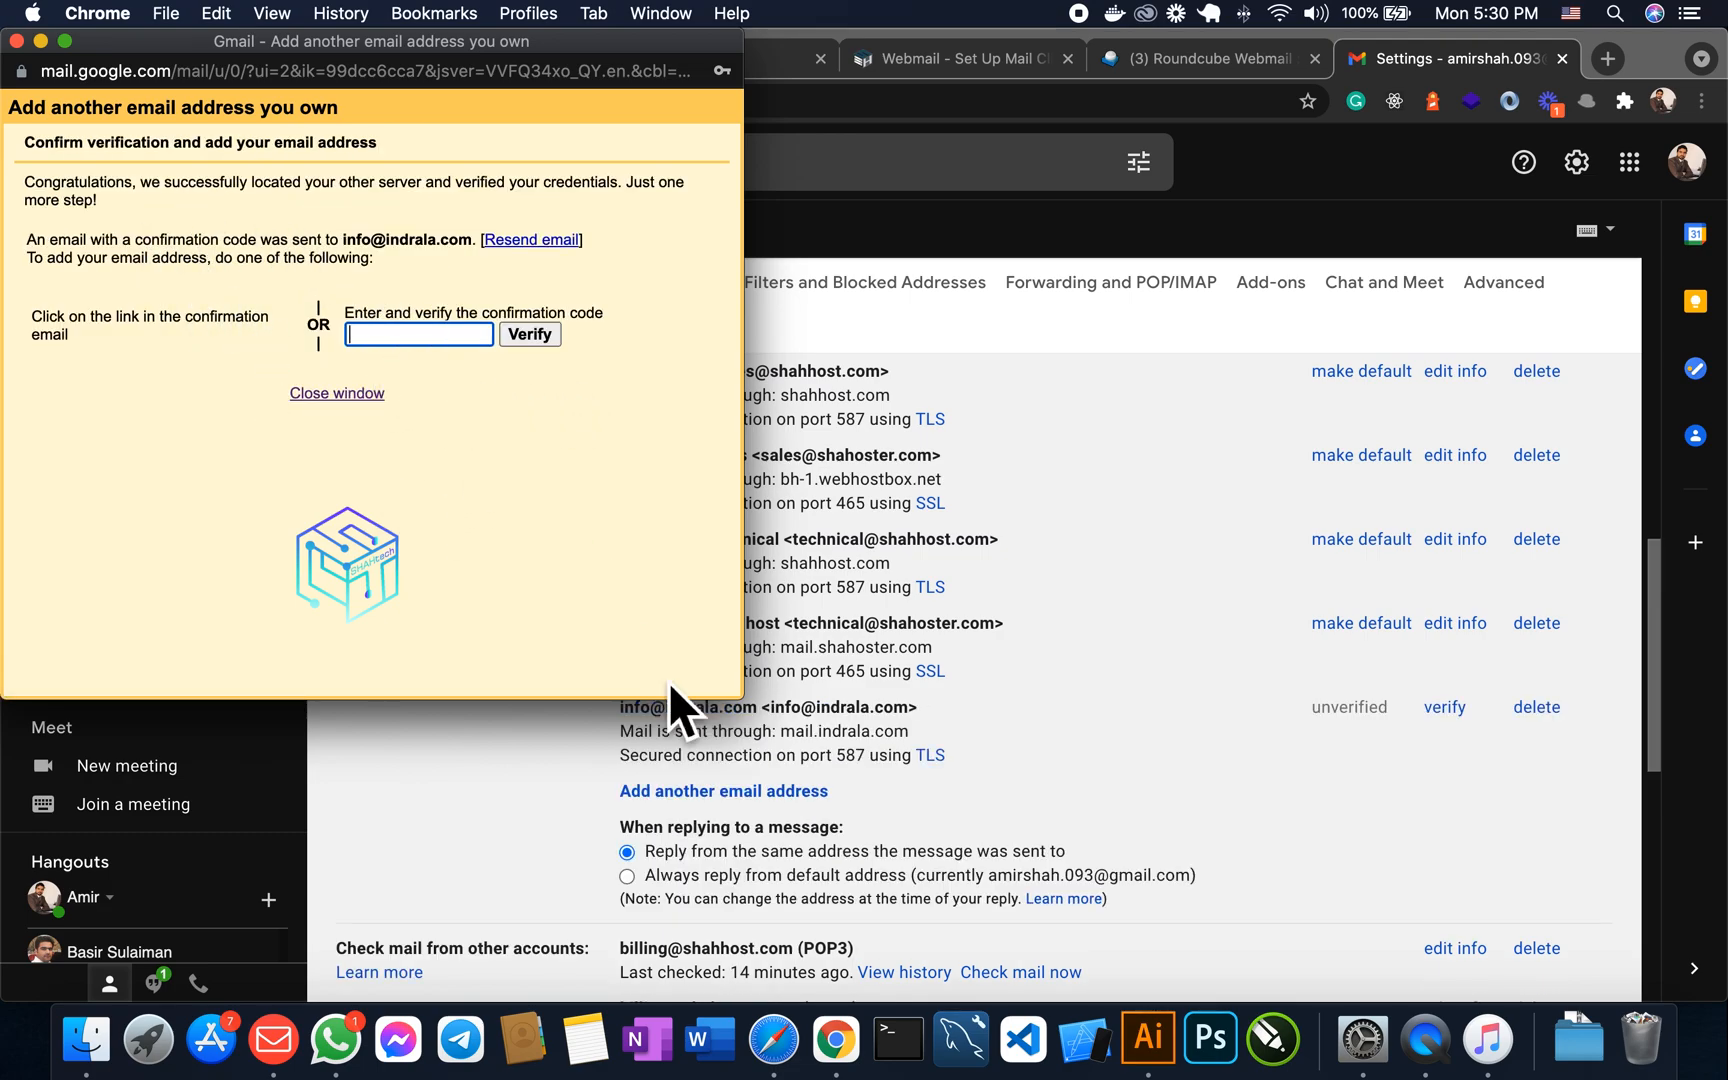
scroll(840, 790, down, 1)
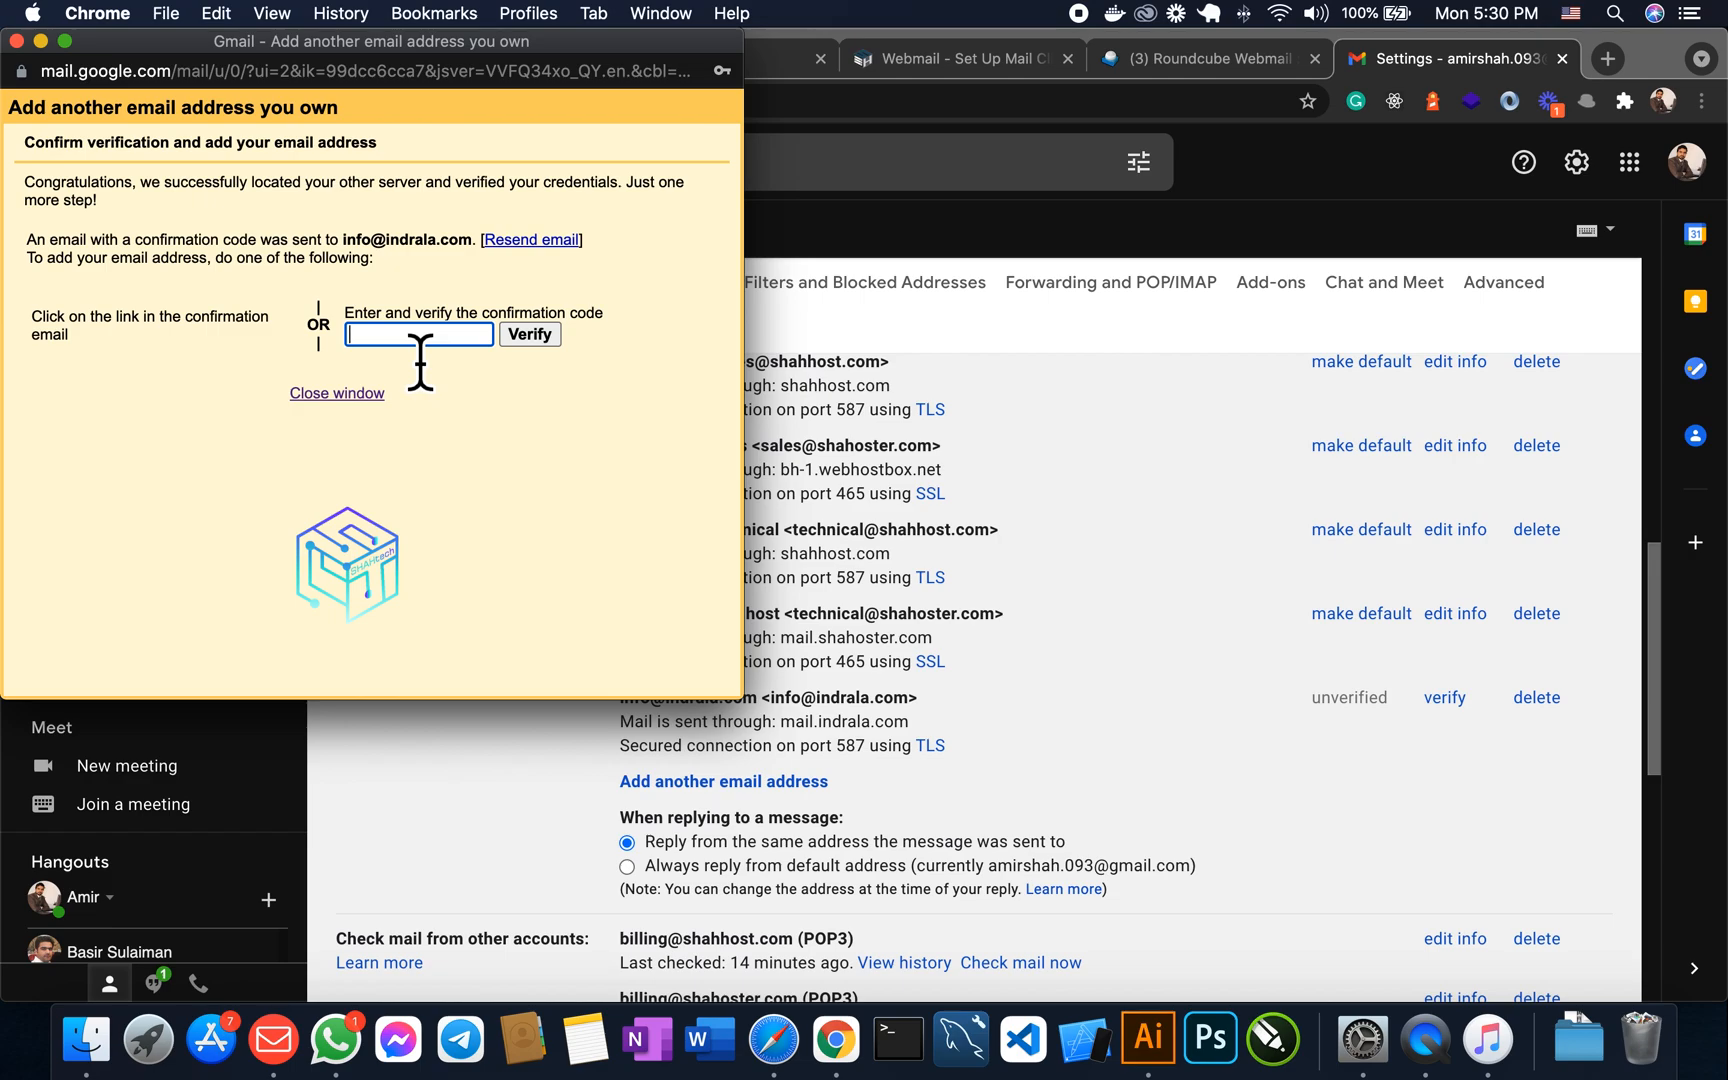
click(1183, 66)
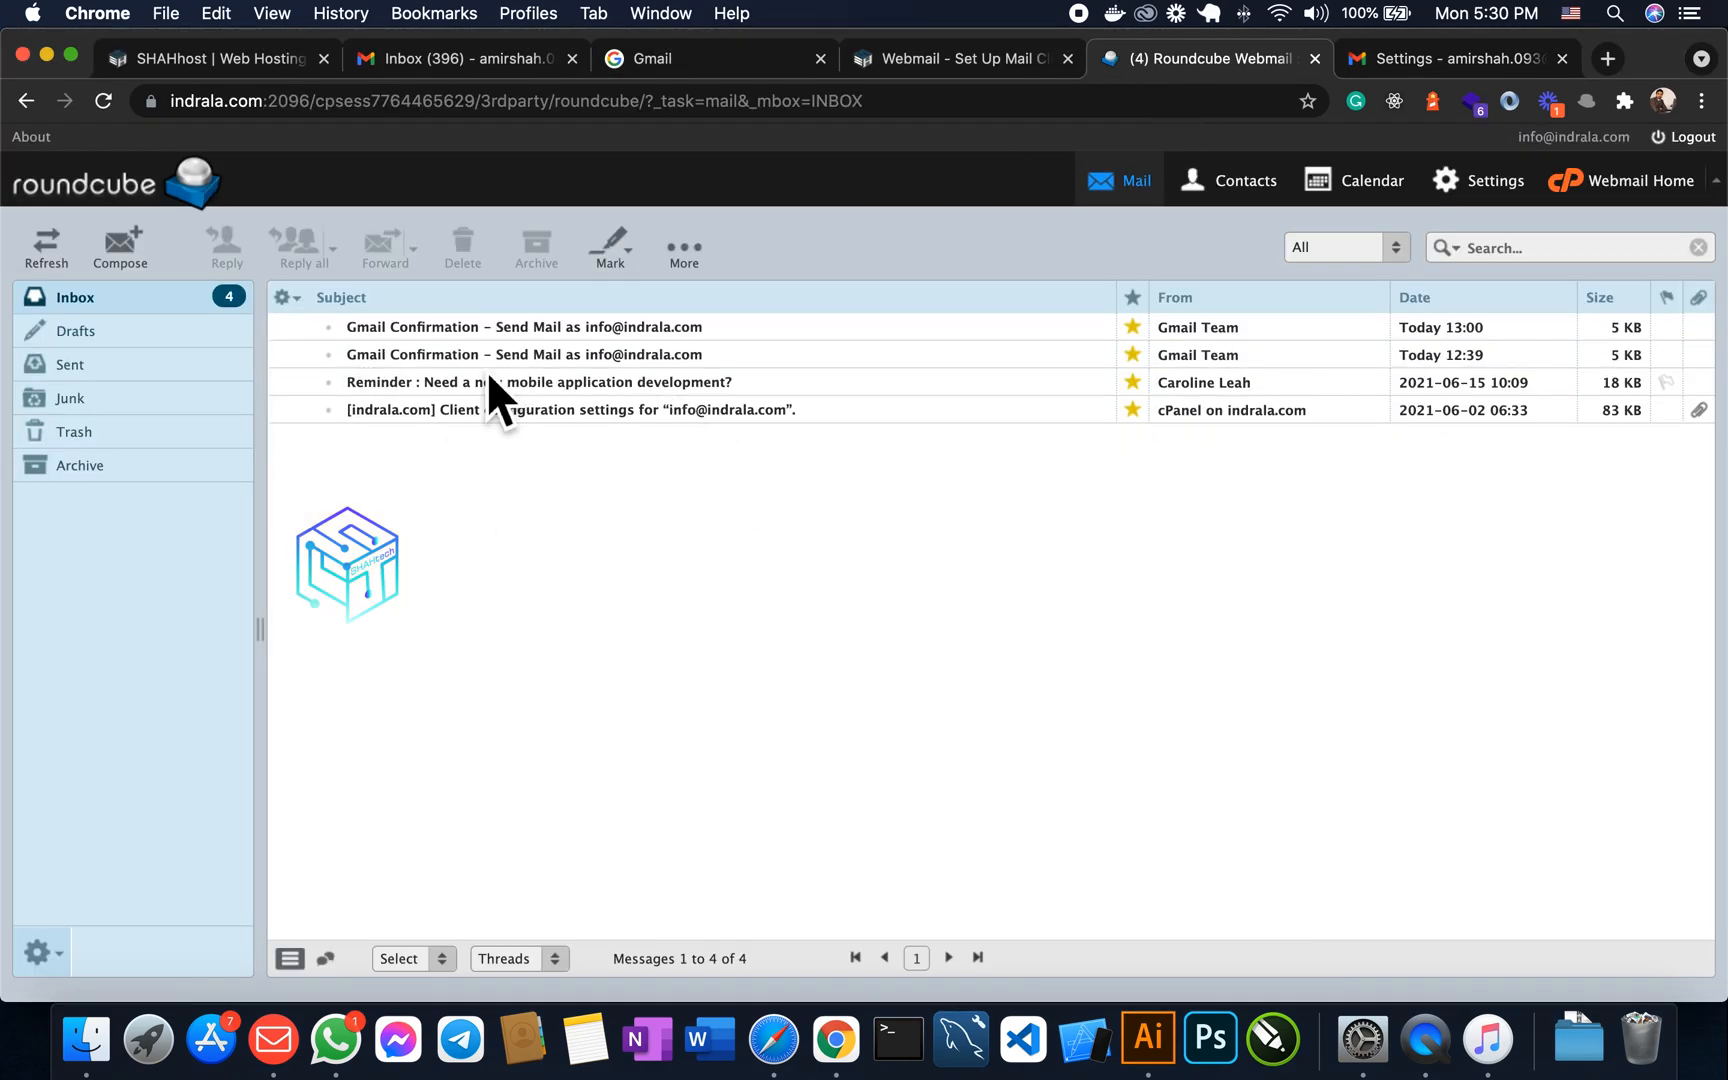
- Open the newest Gmail Confirmation message in Roundcube
click(437, 333)
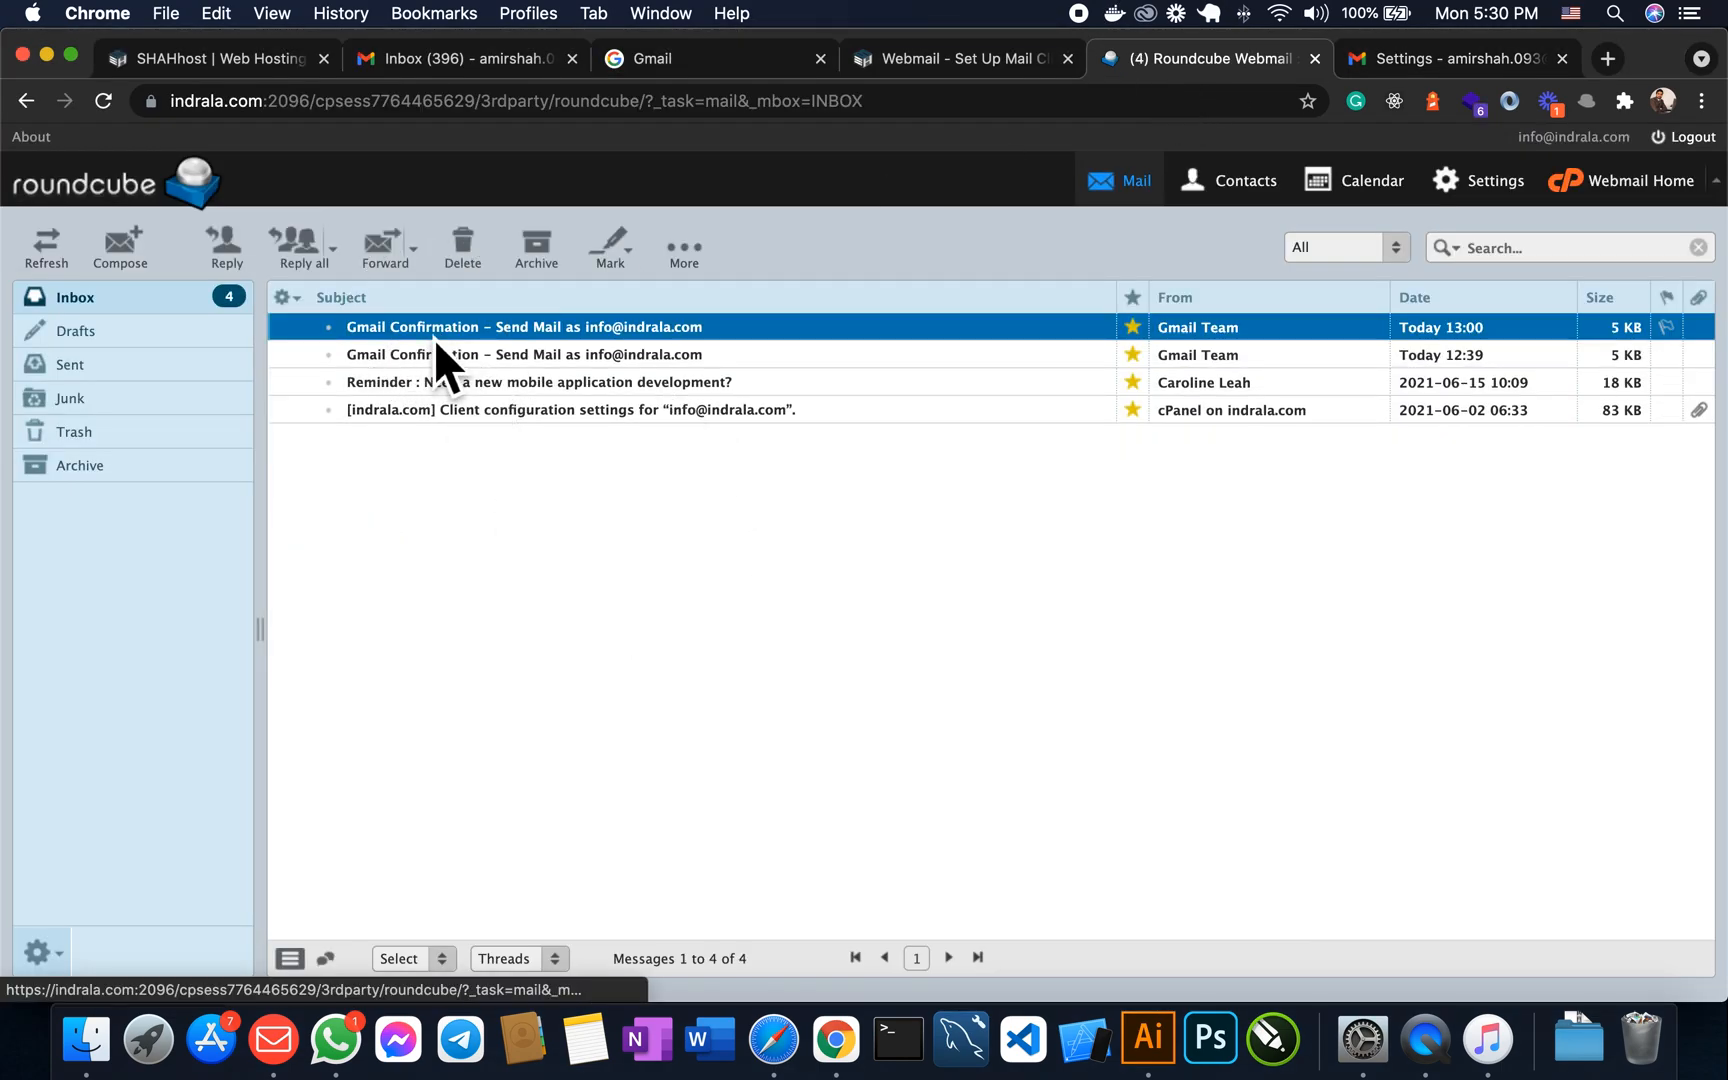
double_click(535, 338)
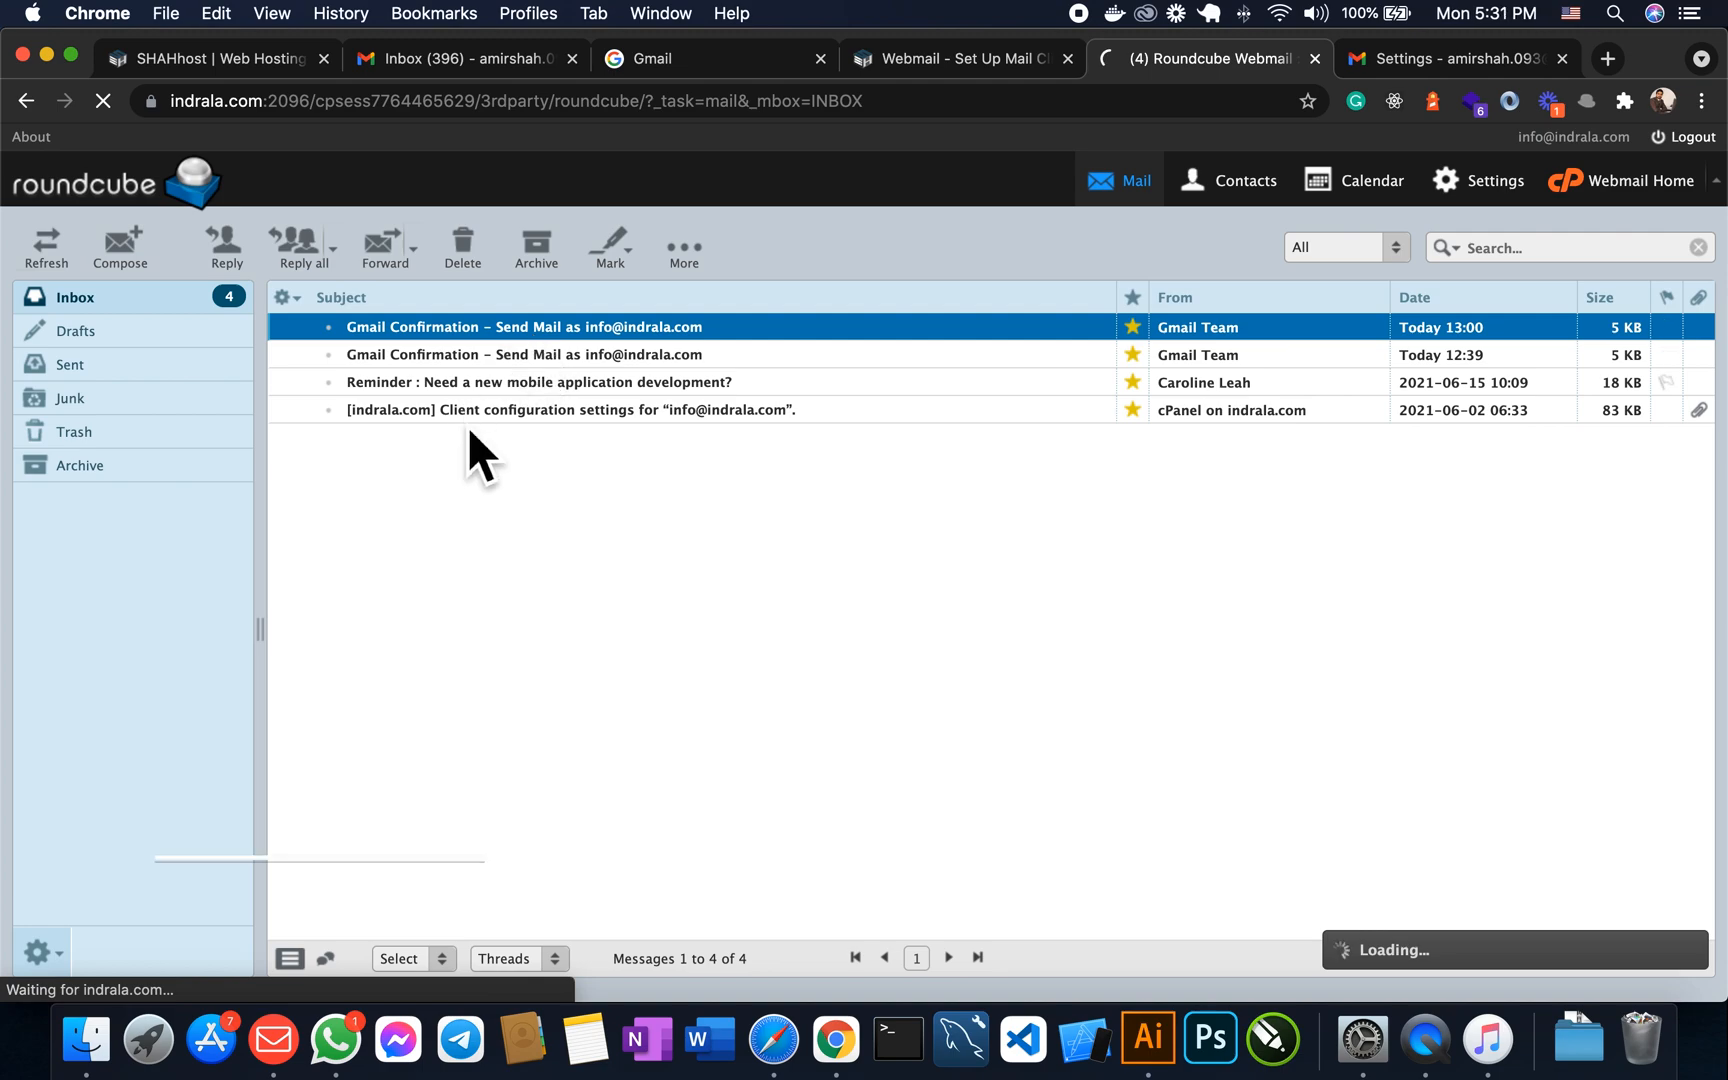
scroll(570, 630, down, 3)
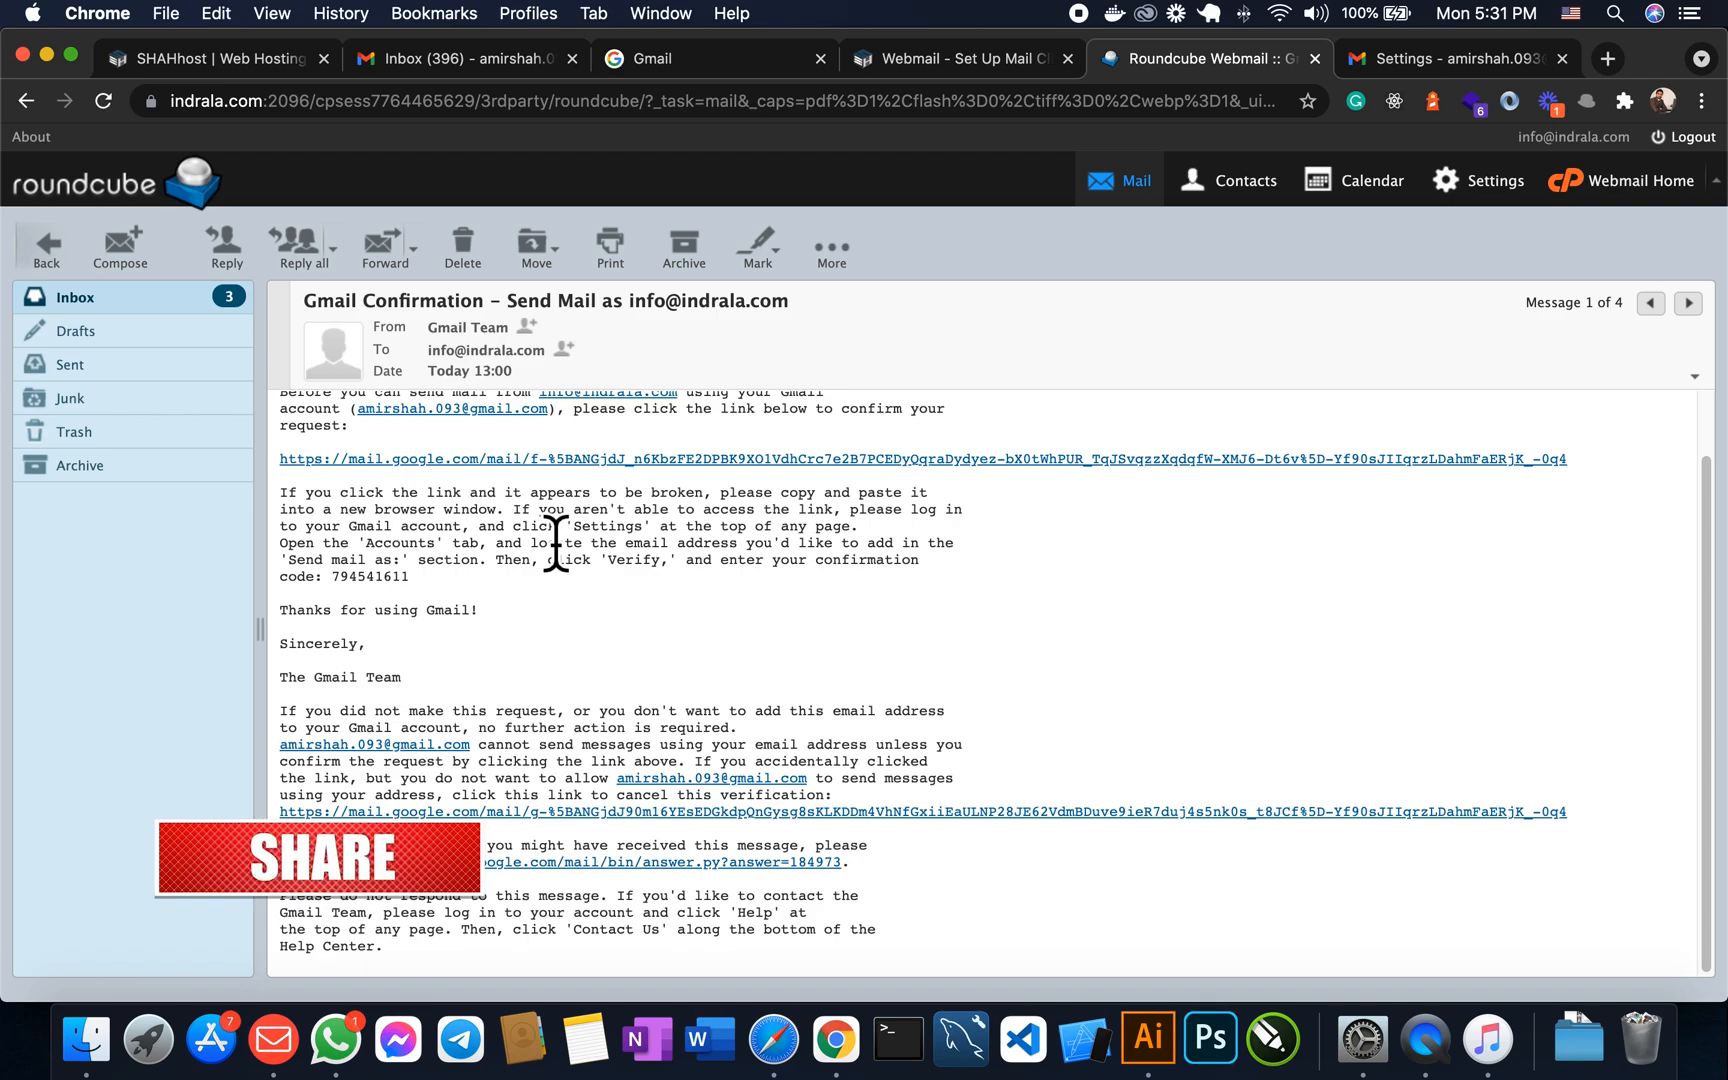
scroll(625, 612, up, 3)
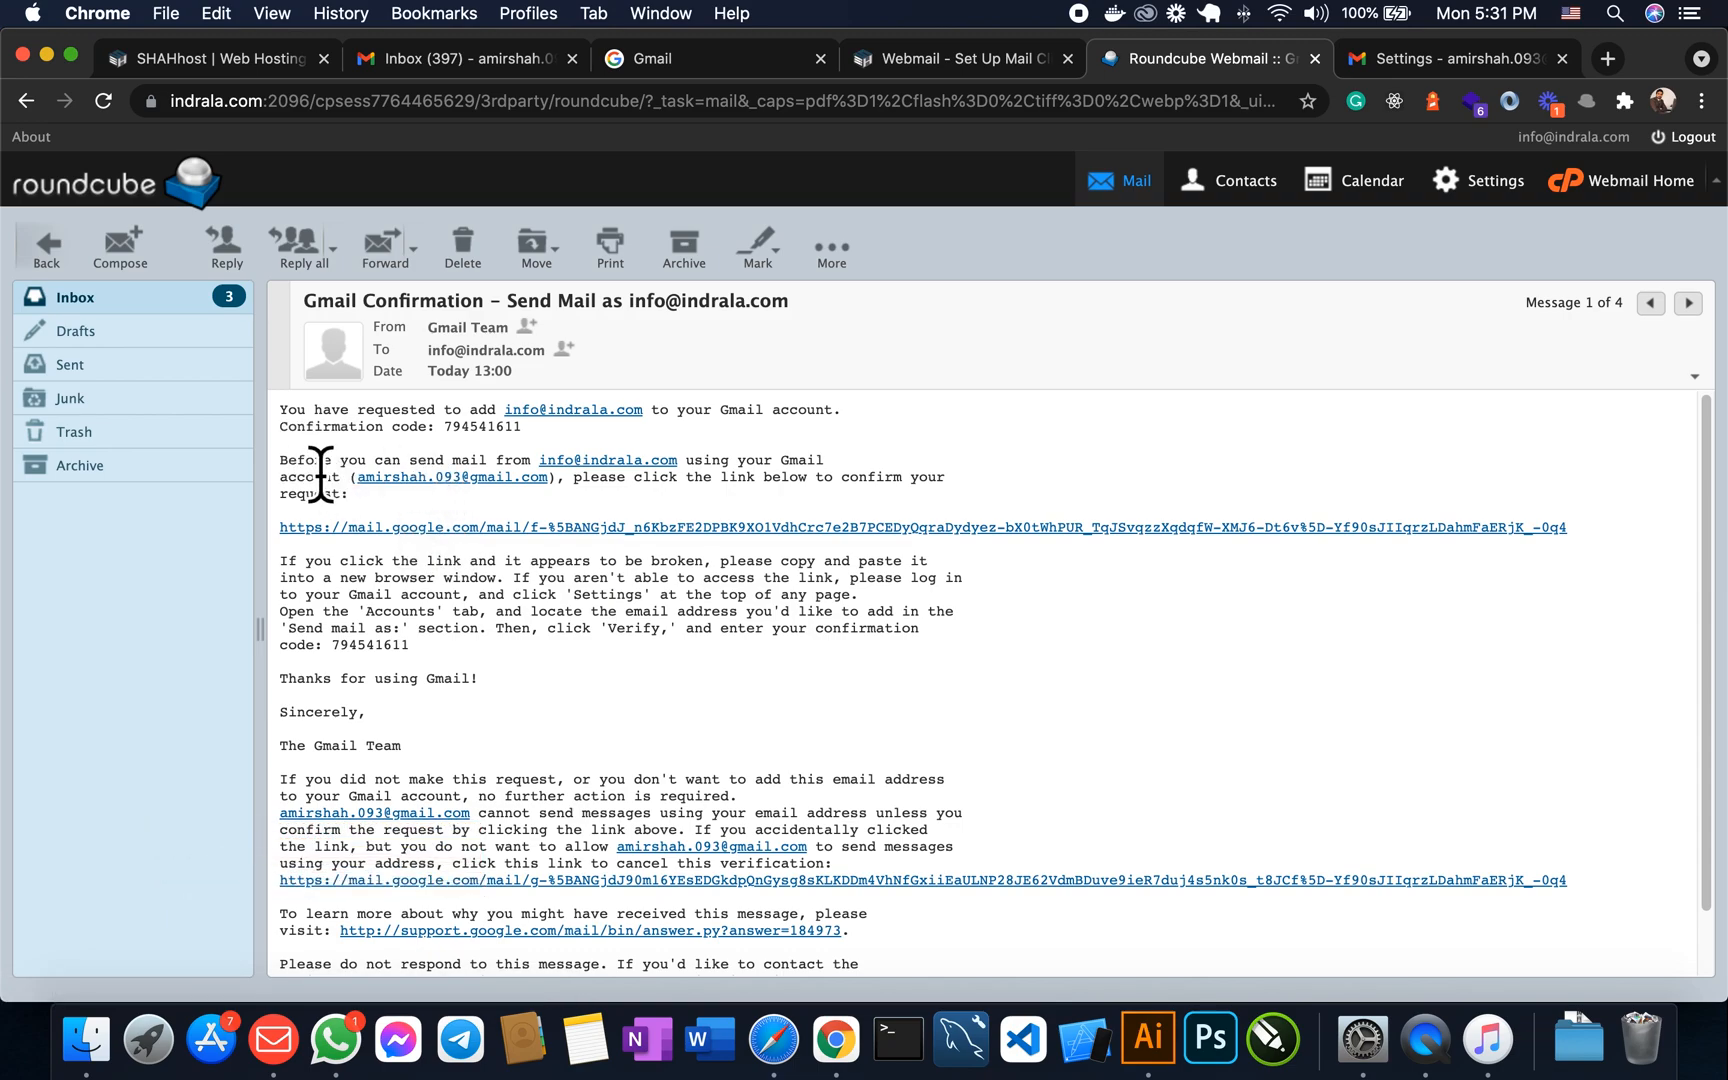
- Copy the confirmation code from the message and return to the Gmail tab
double_click(483, 427)
key(super+c)
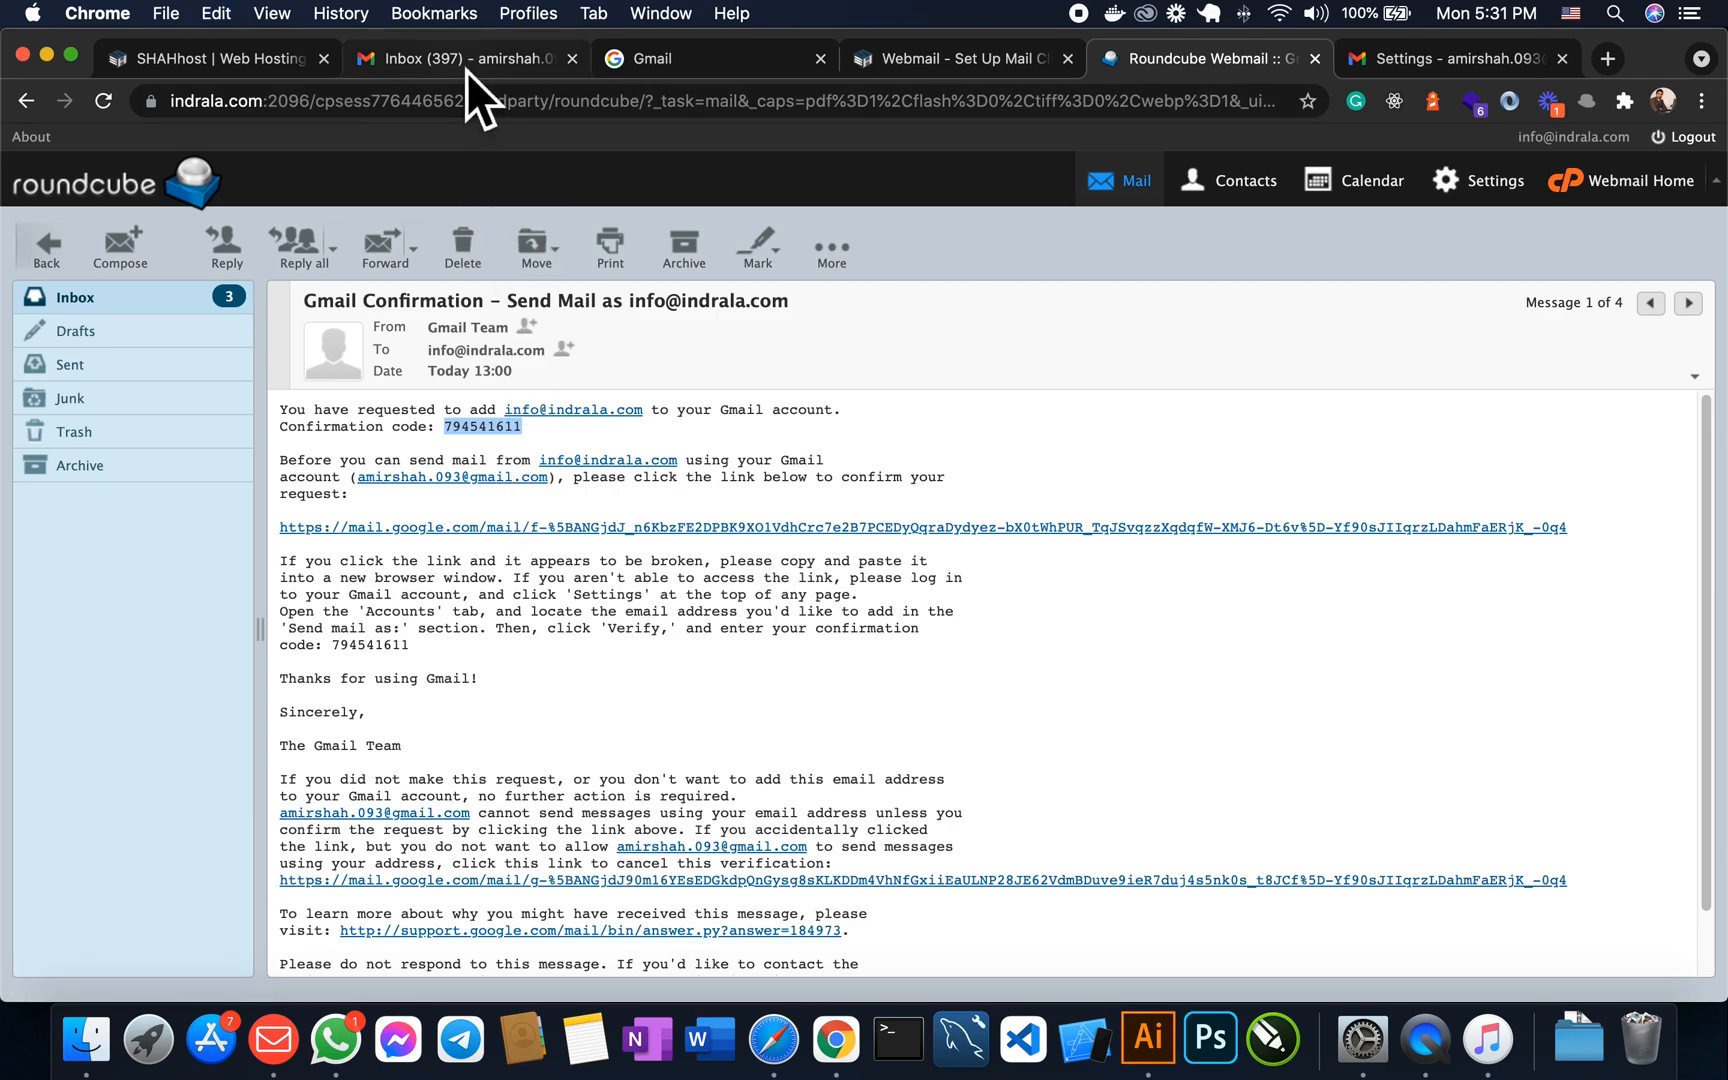
click(508, 68)
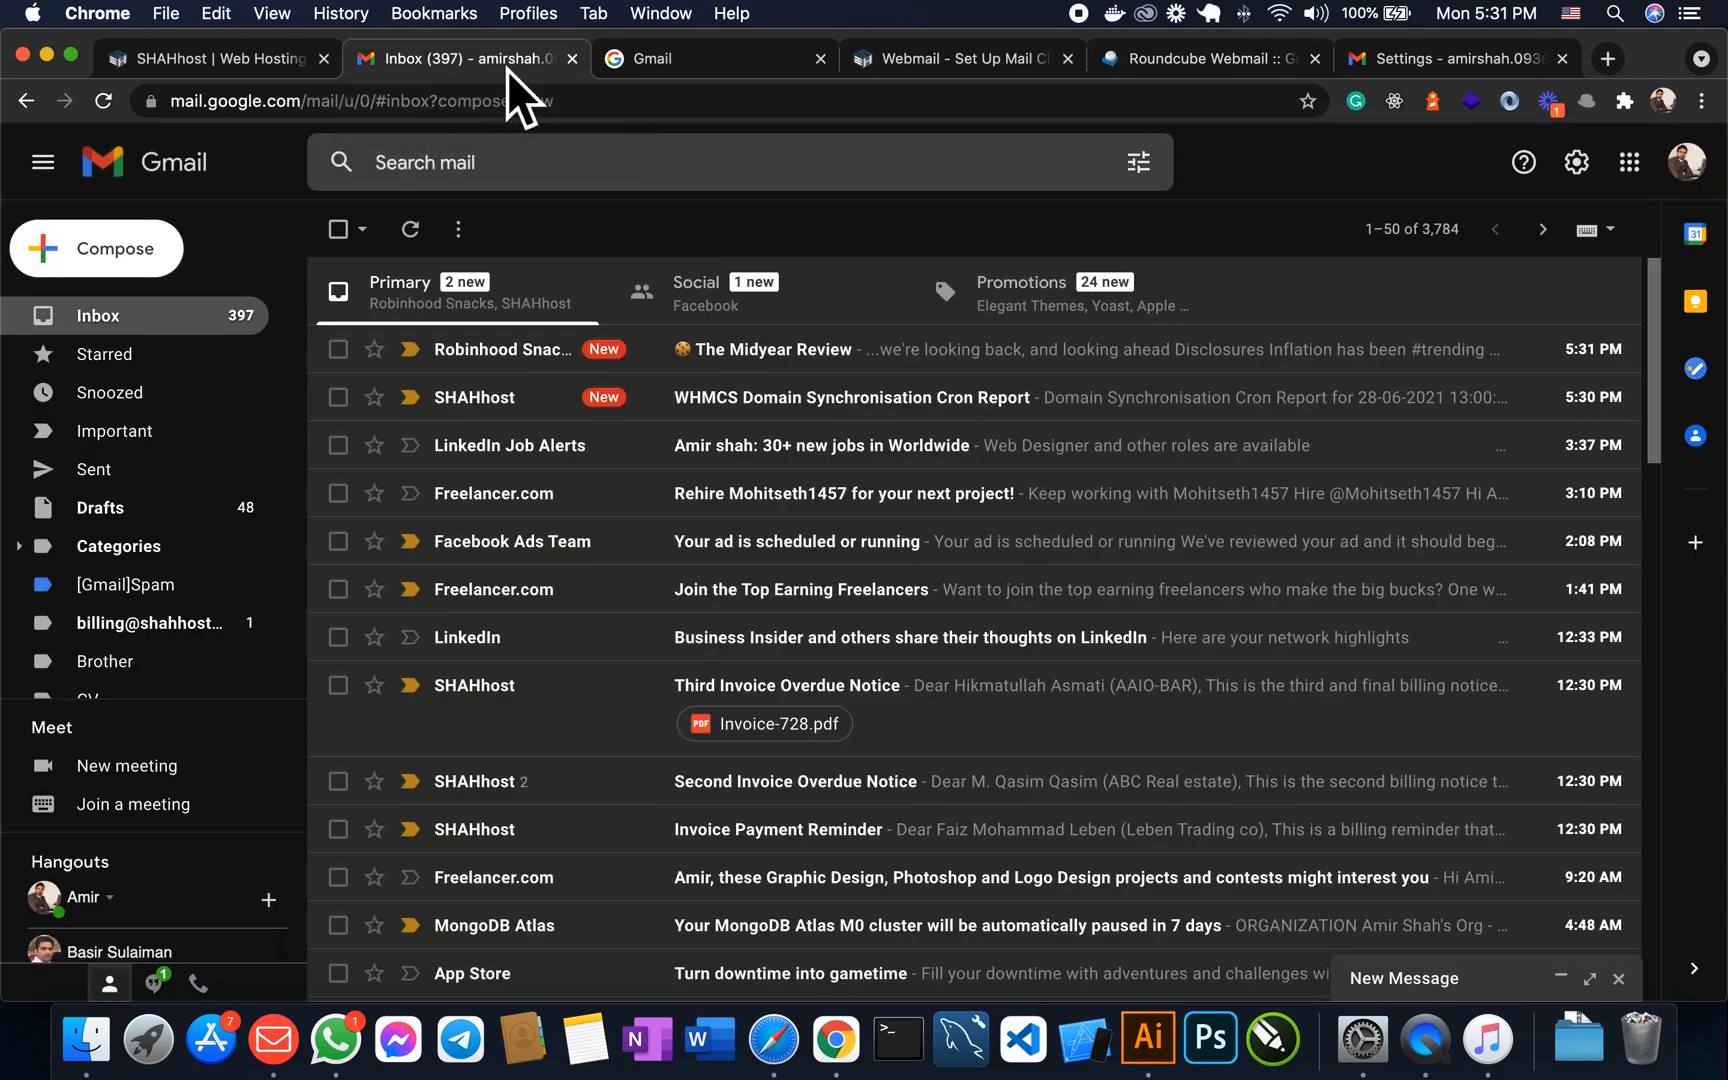
- Paste the copied confirmation code into the add-address window and verify it
click(697, 63)
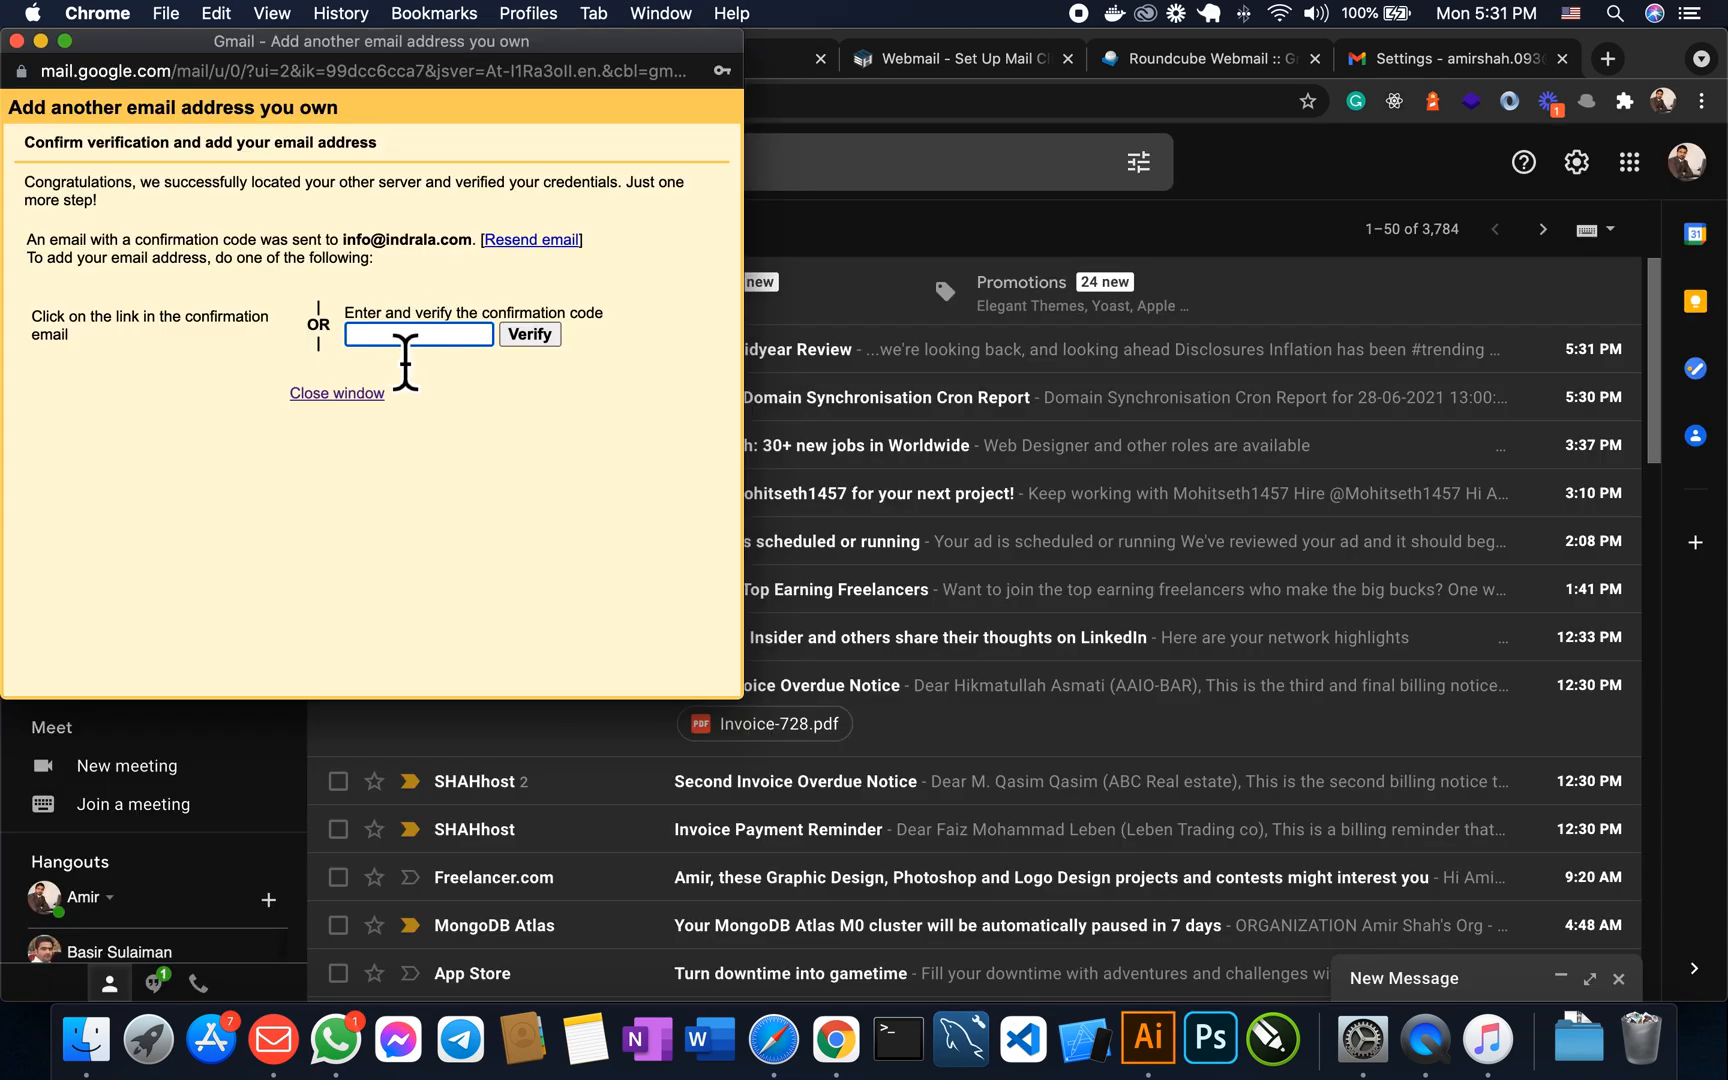
key(super+v)
click(528, 336)
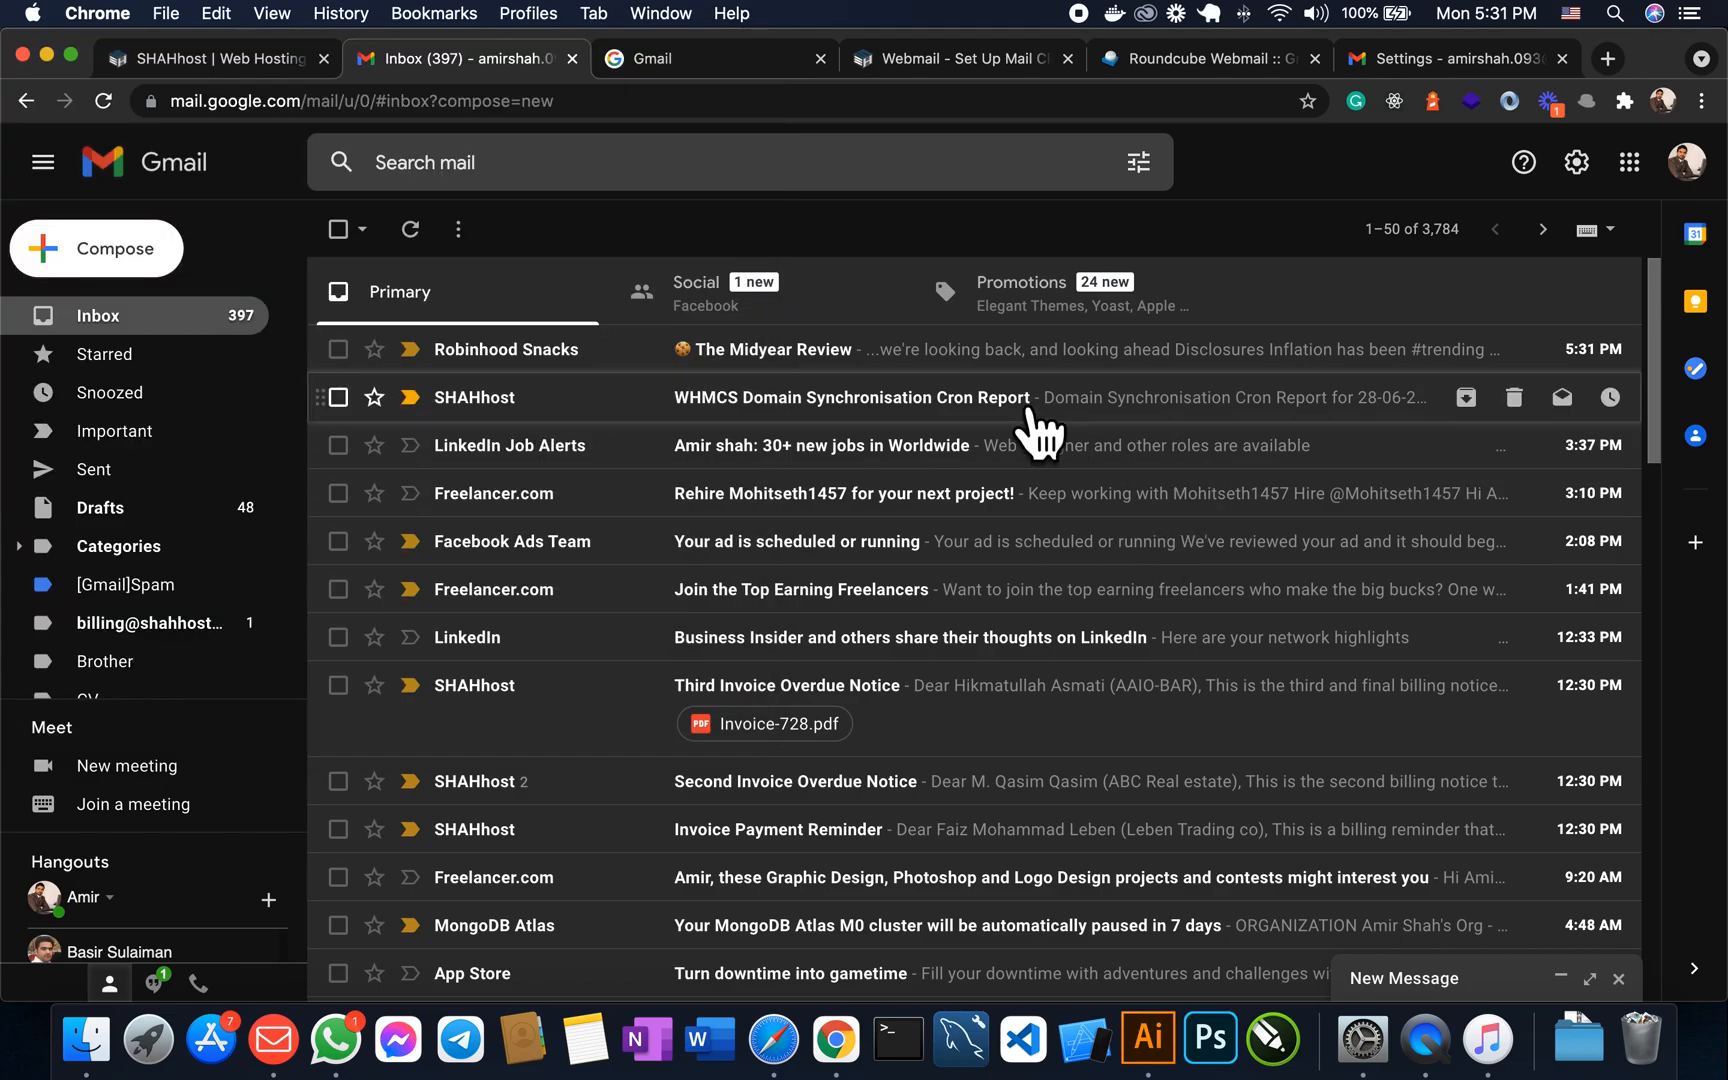
scroll(635, 518, down, 5)
scroll(640, 518, up, 5)
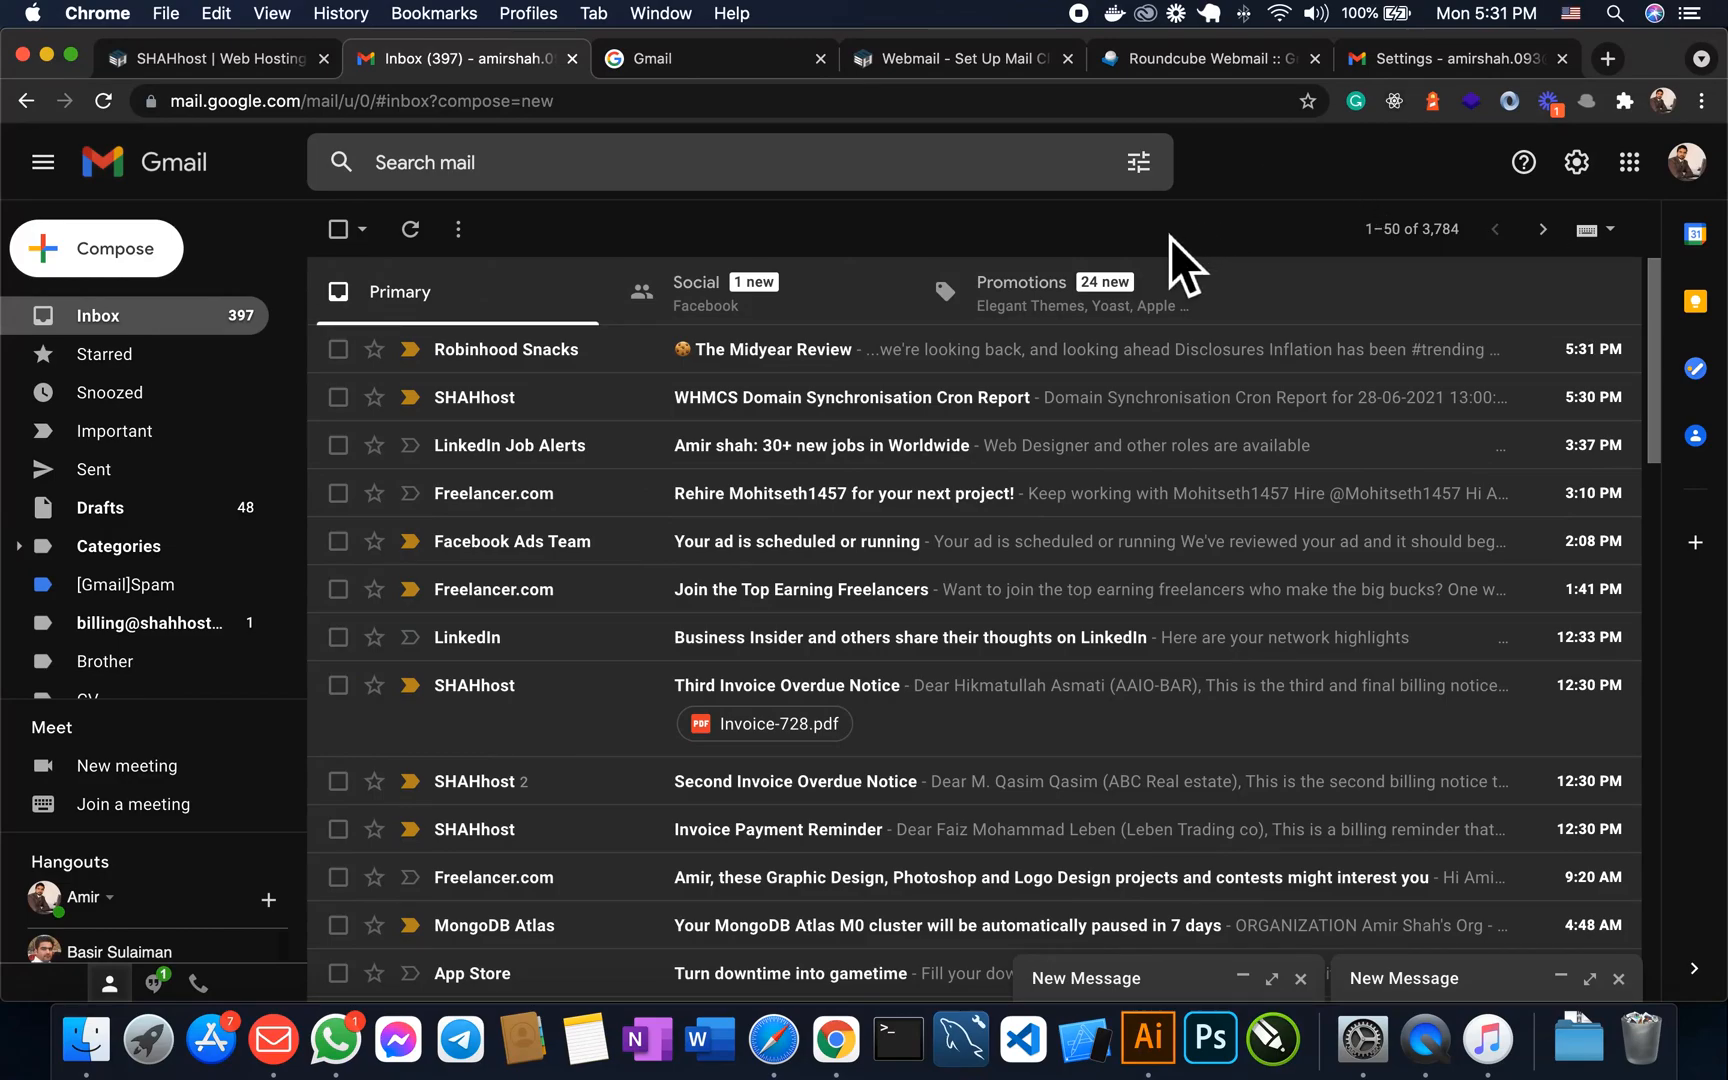
- Open full settings, go to Accounts and Import, and scroll to Check mail from other accounts
click(1605, 182)
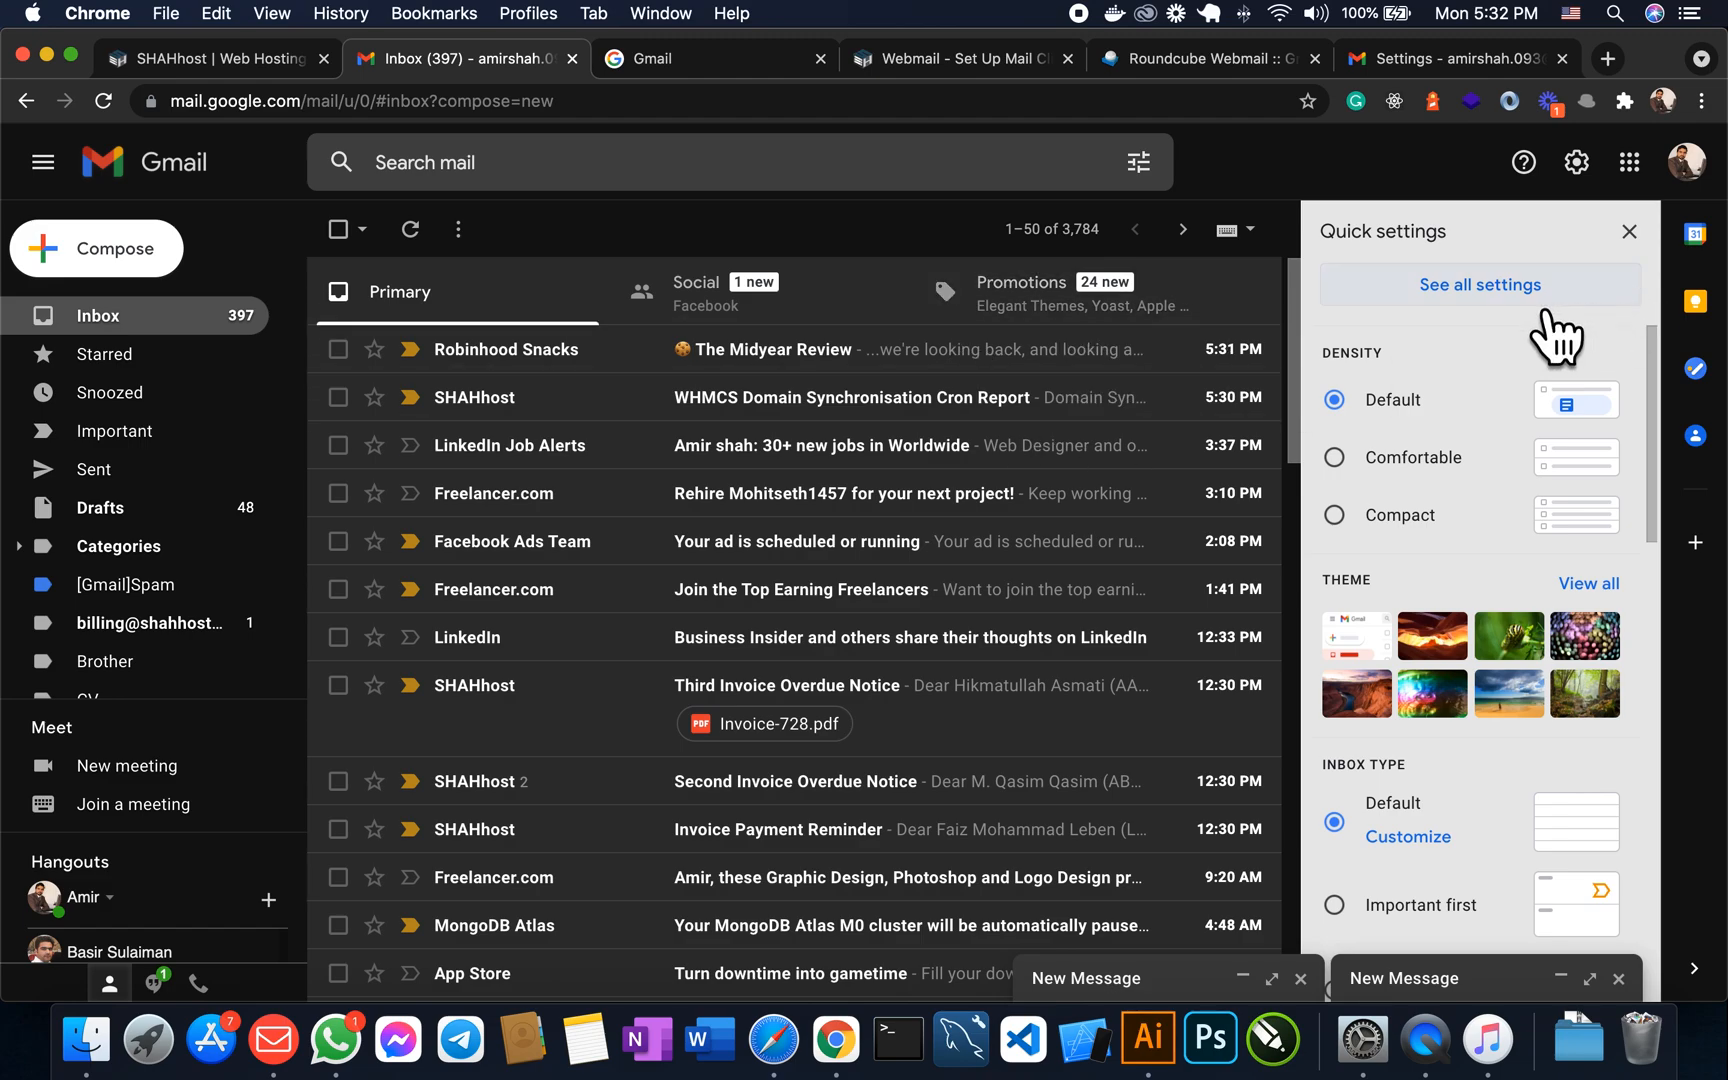
click(1503, 312)
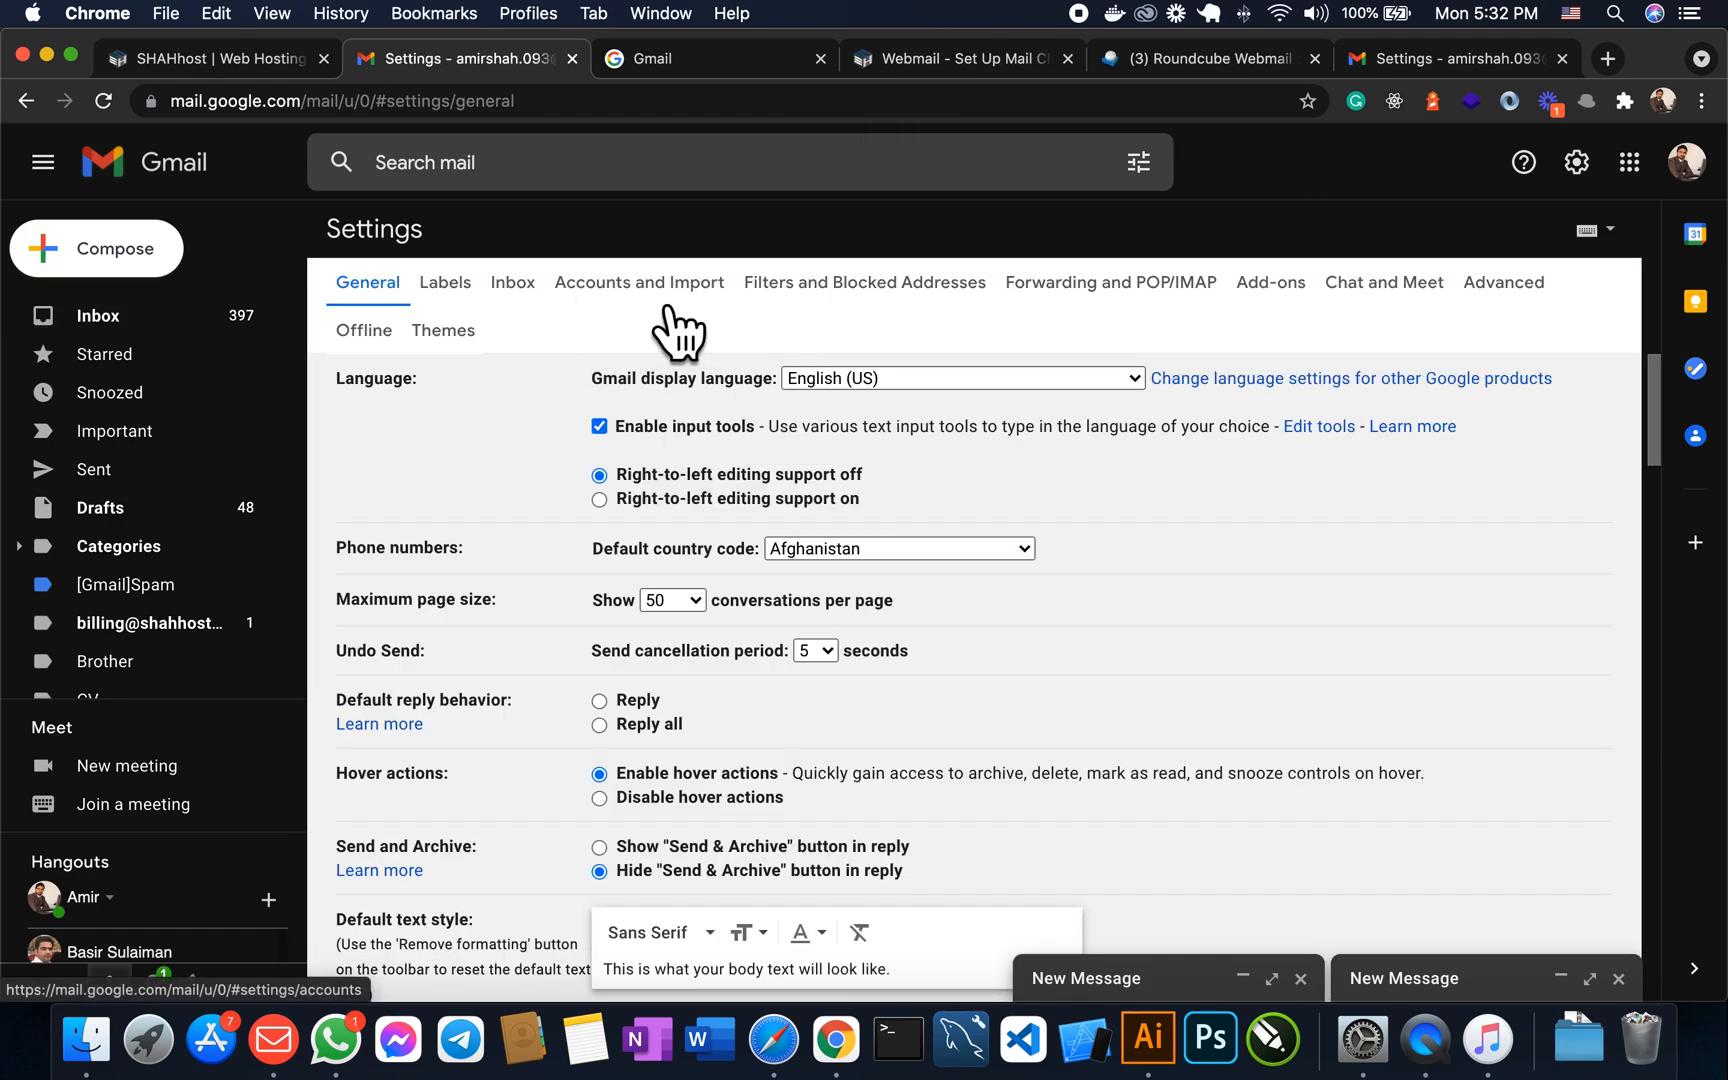
click(645, 282)
scroll(761, 603, down, 10)
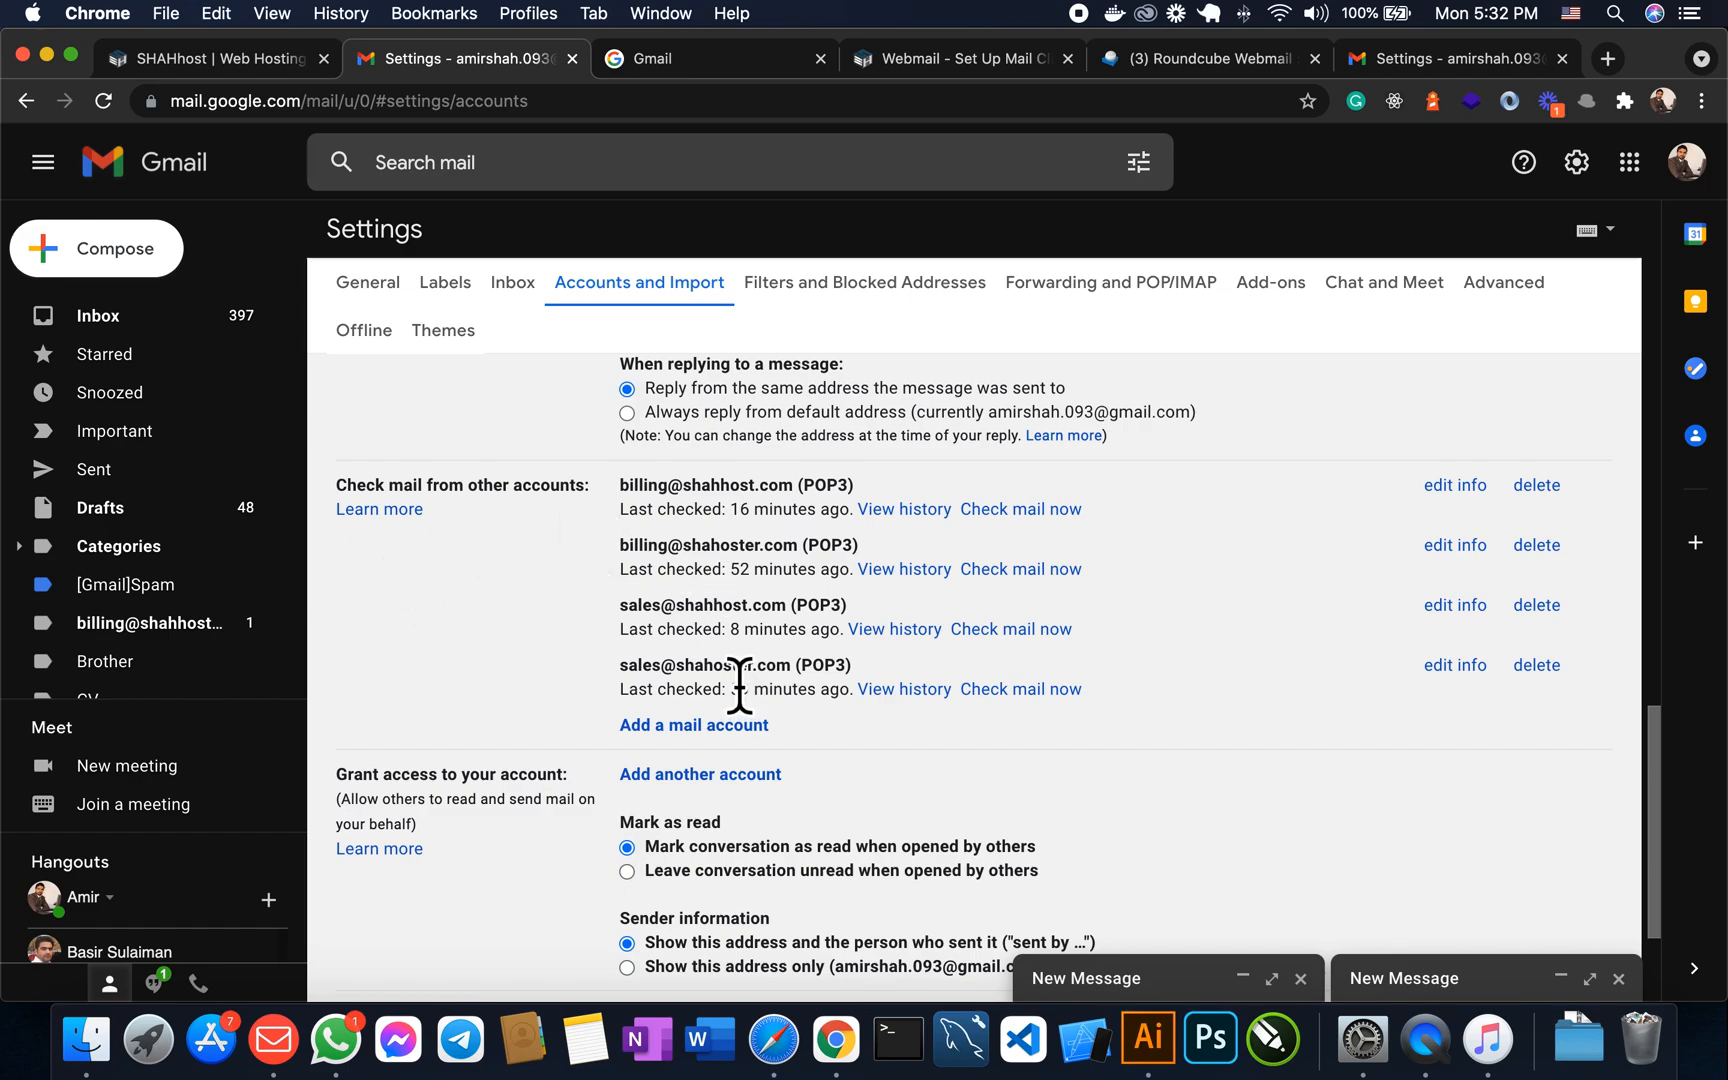
scroll(722, 681, down, 3)
click(692, 553)
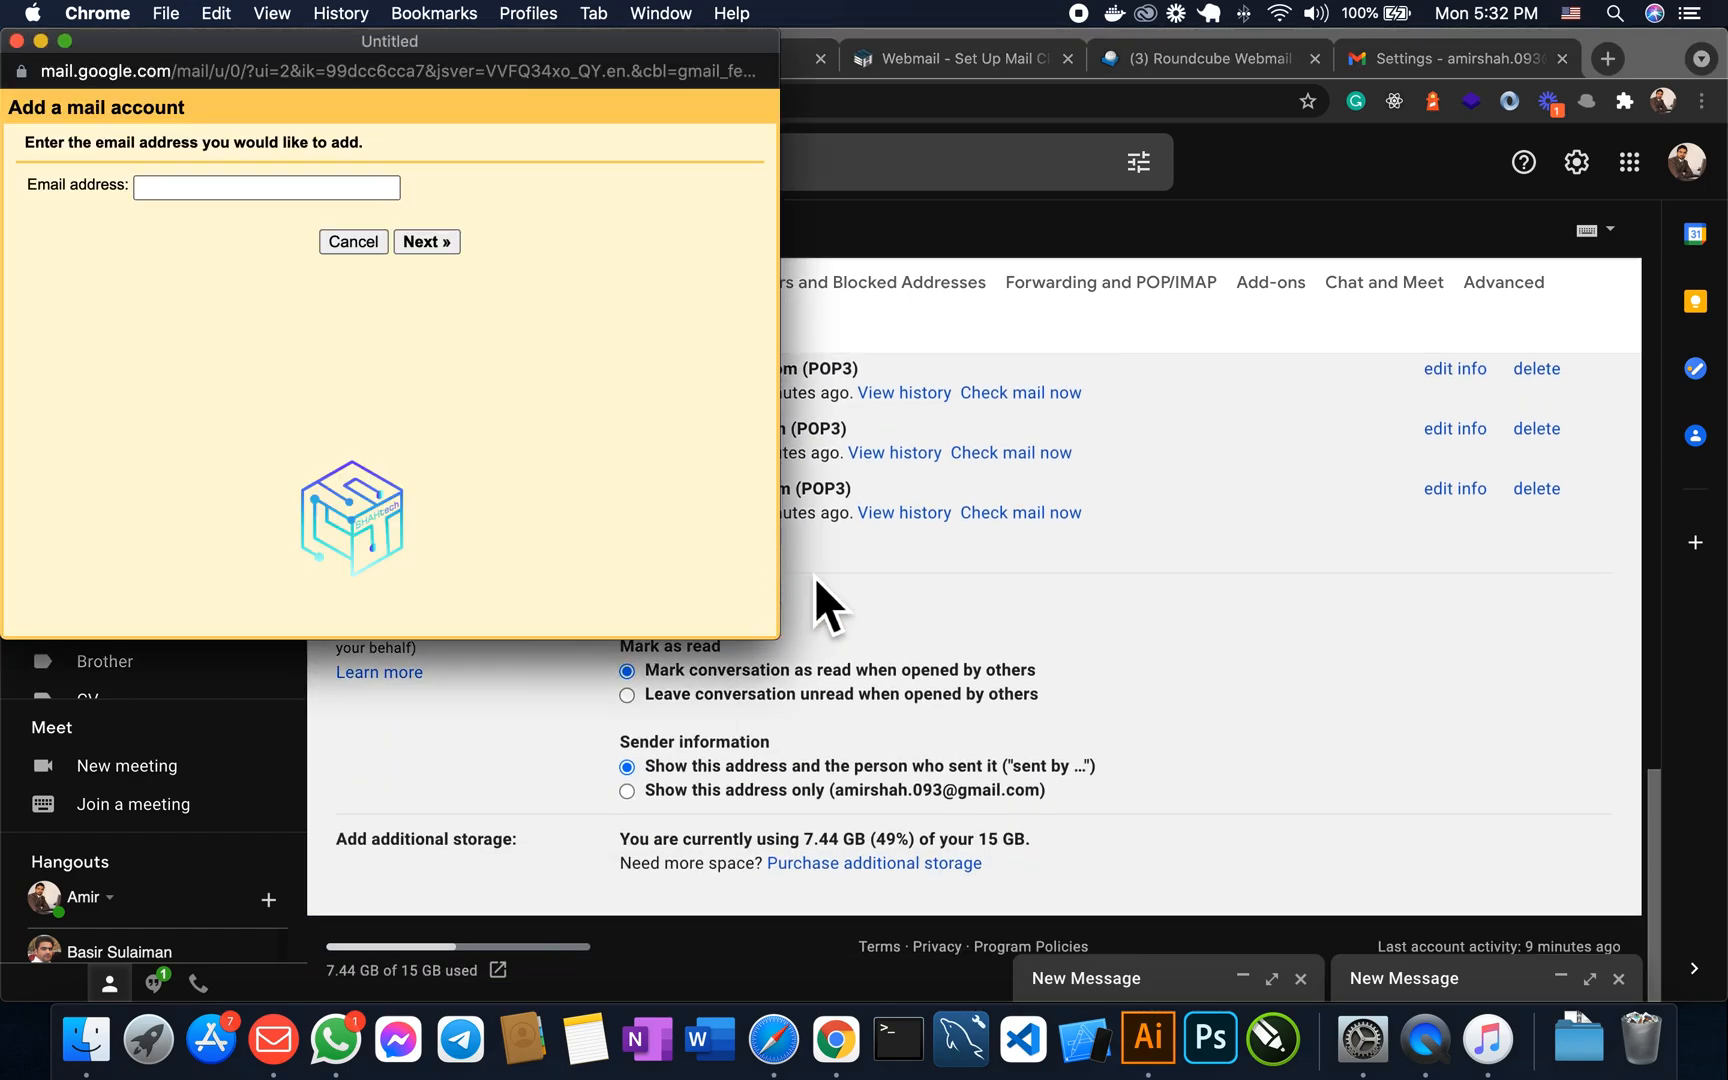
click(260, 190)
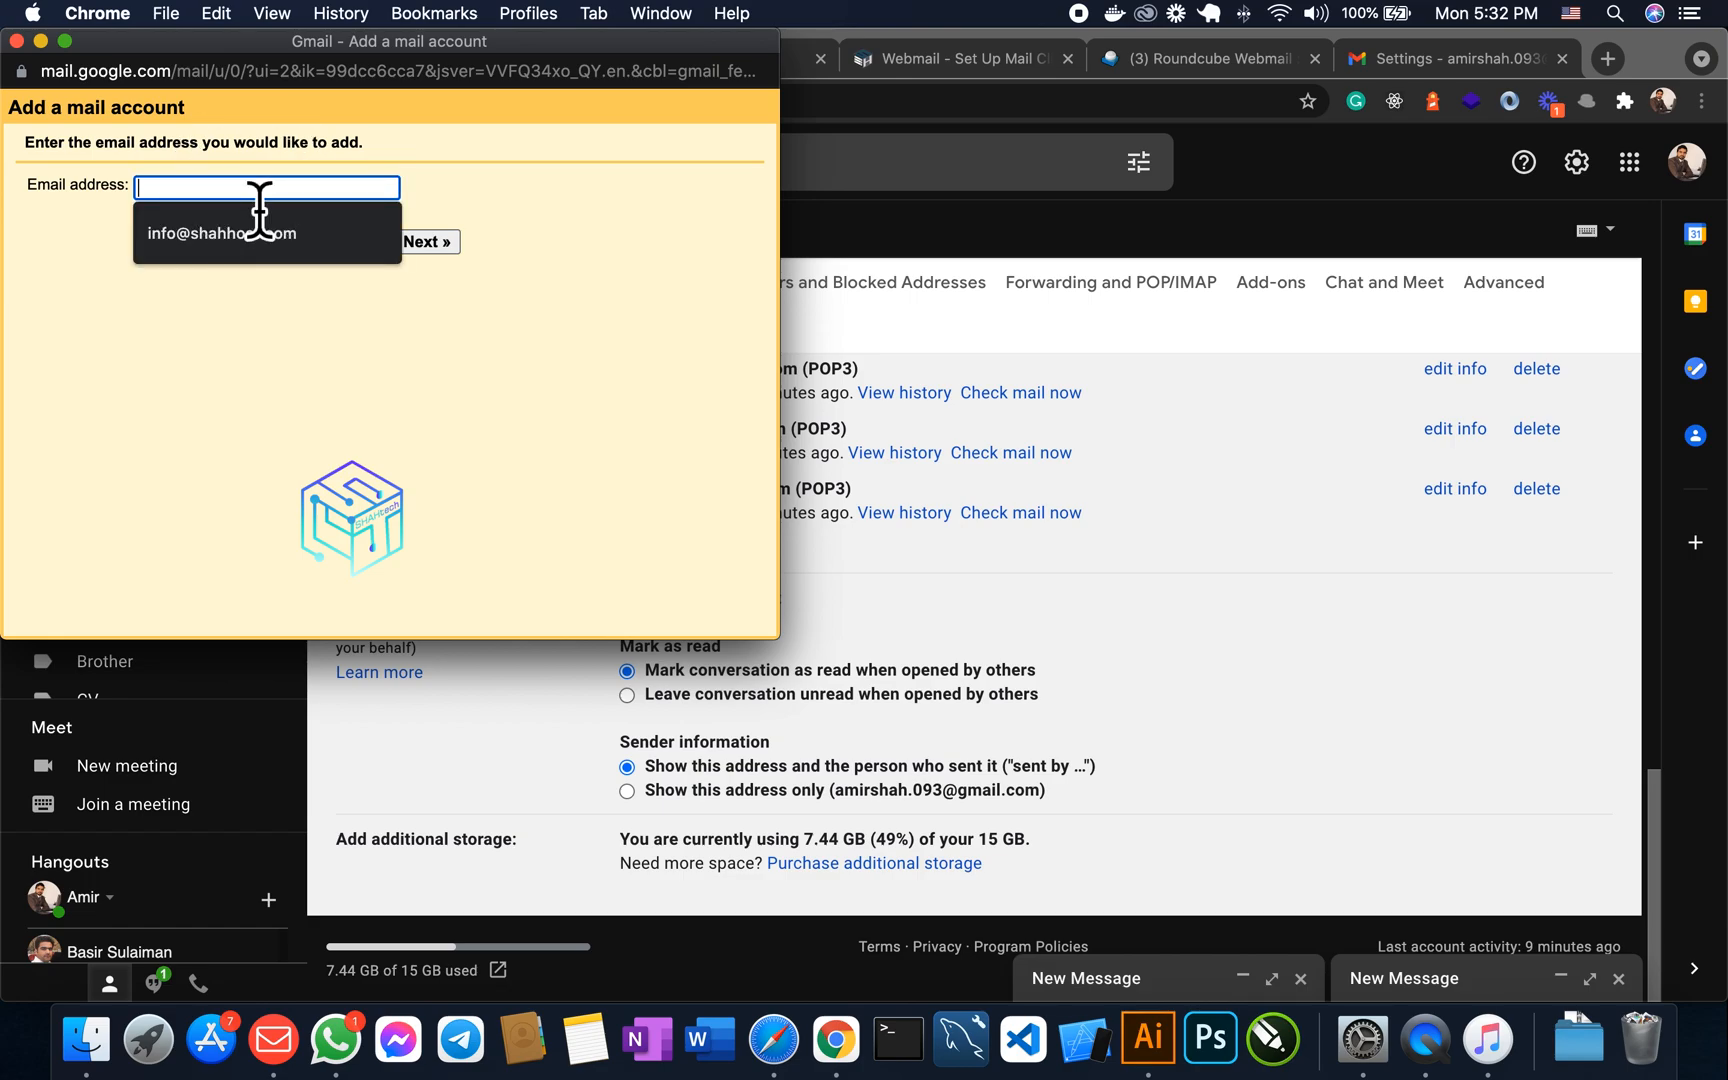
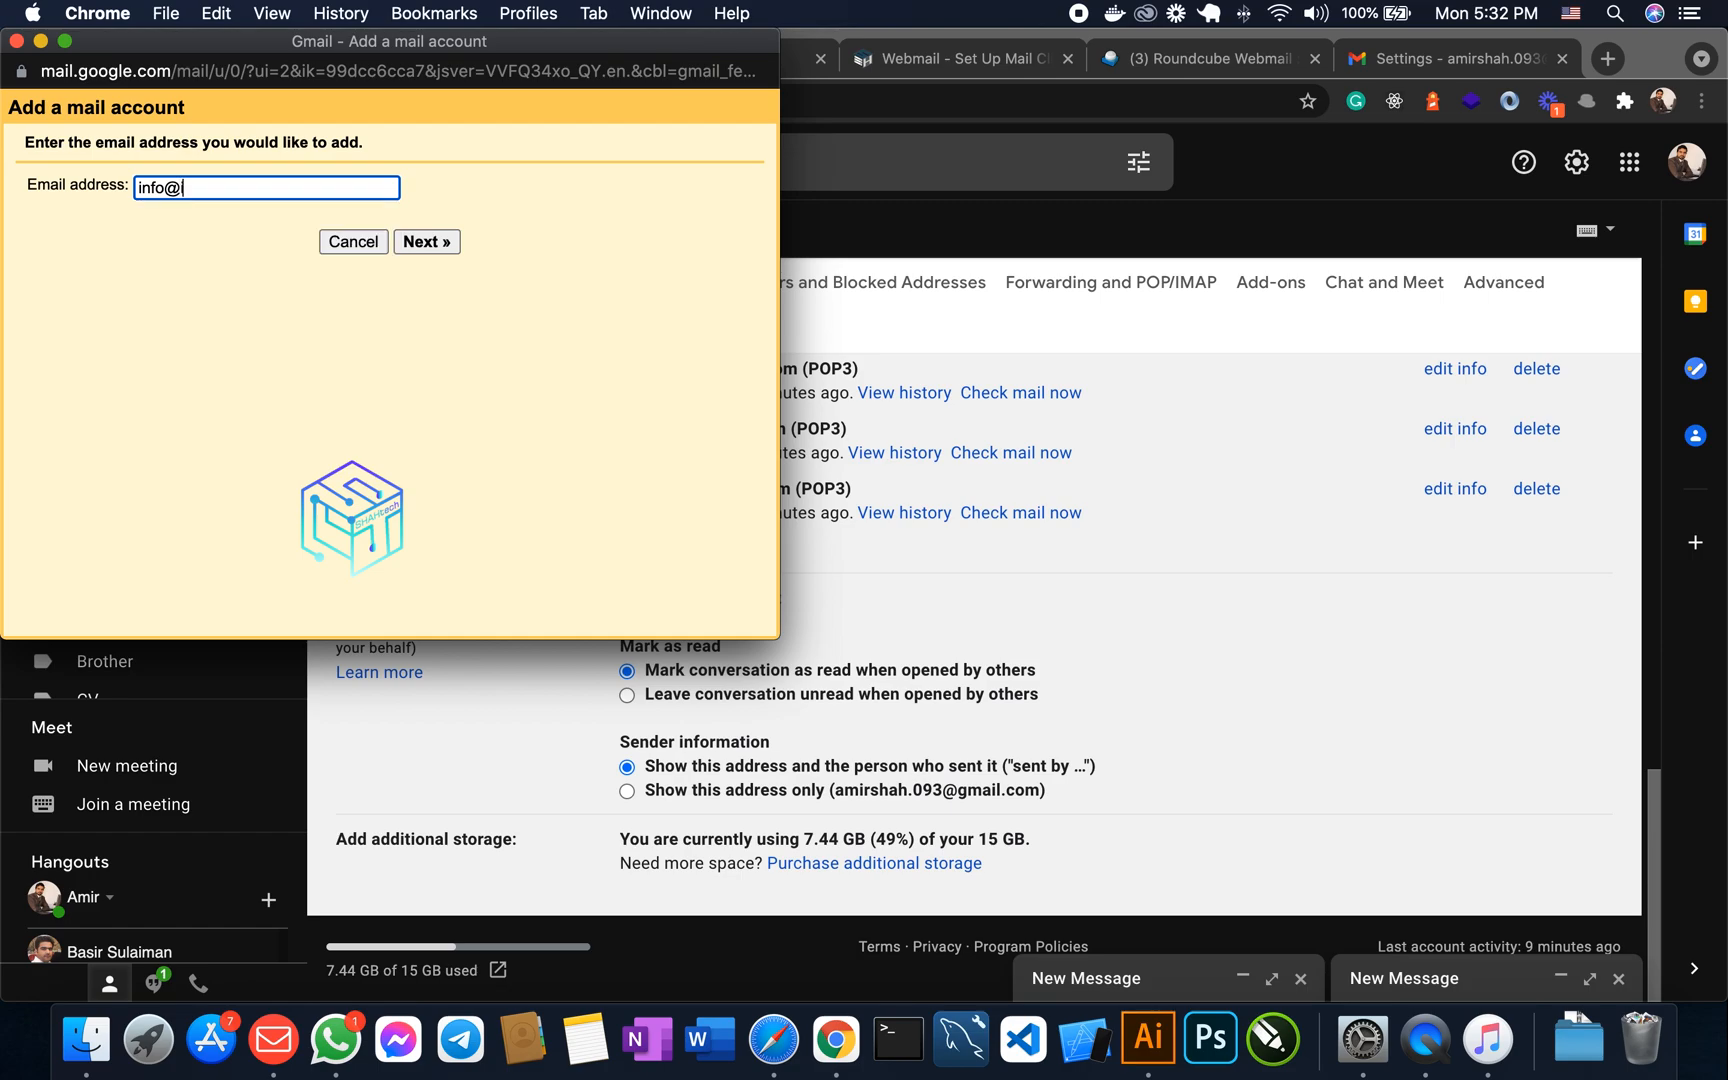
key(Tab)
key(Tab)
key(Return)
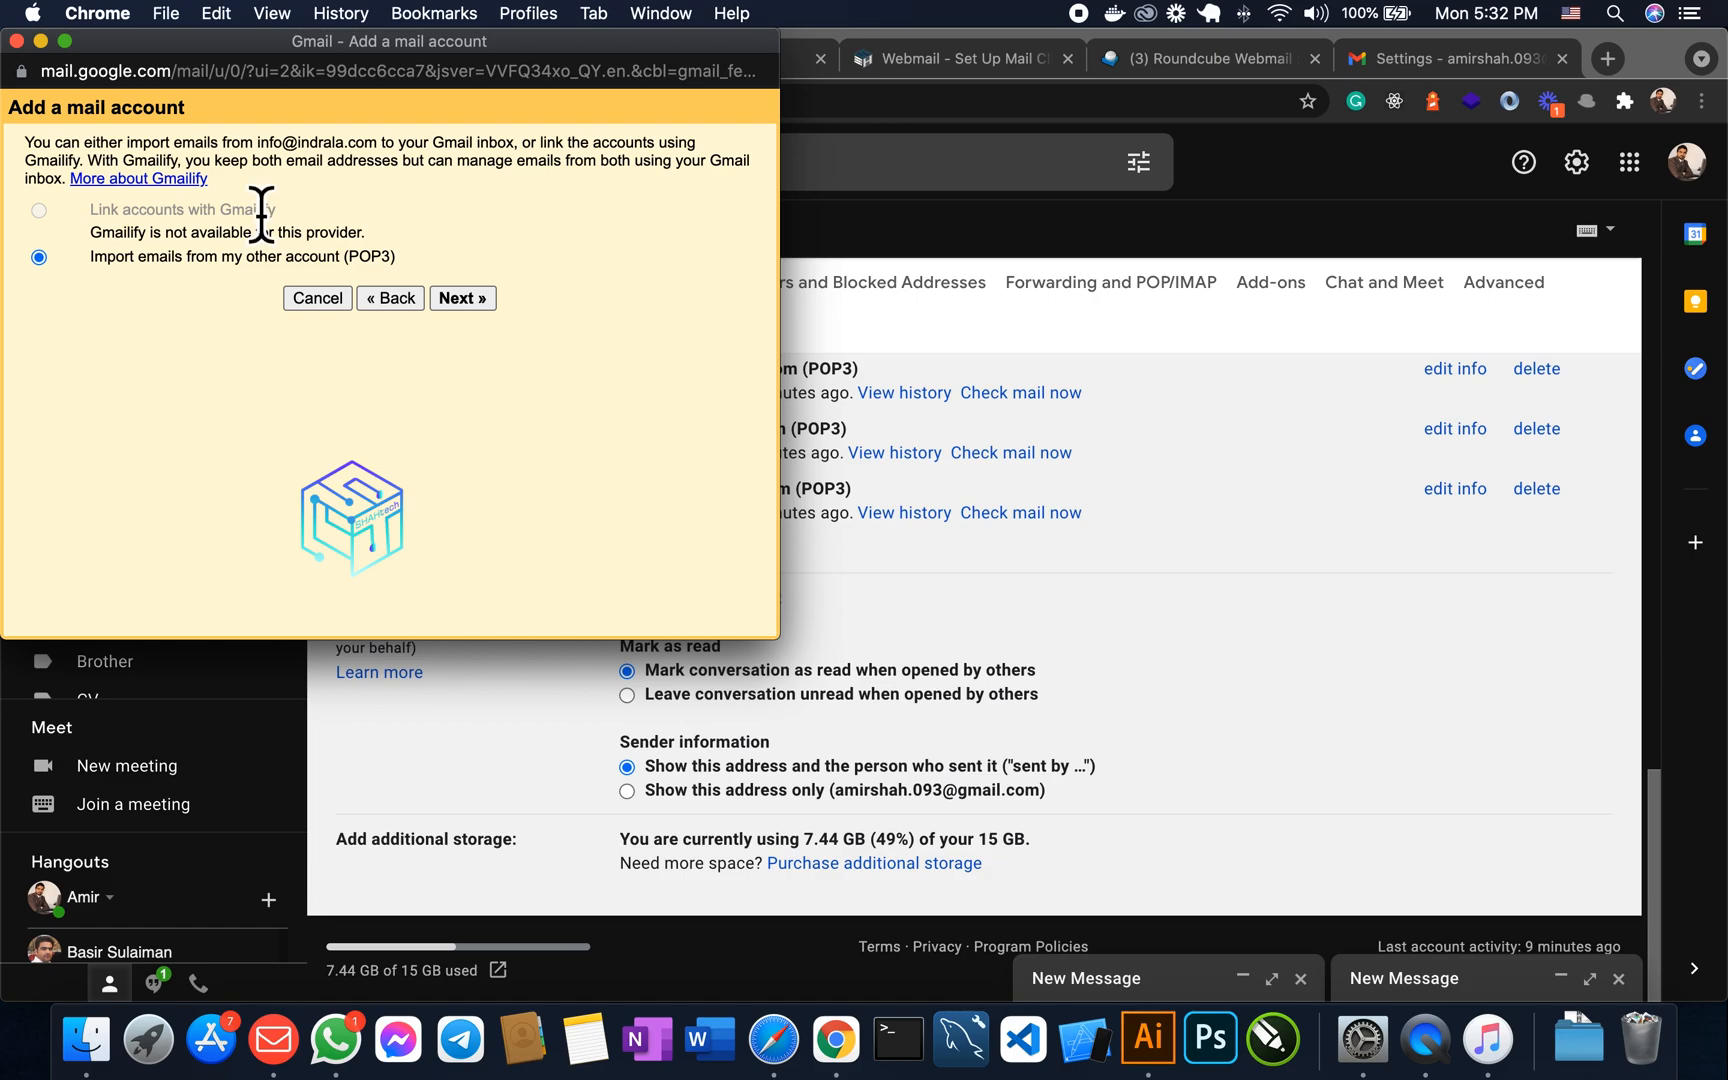
click(465, 303)
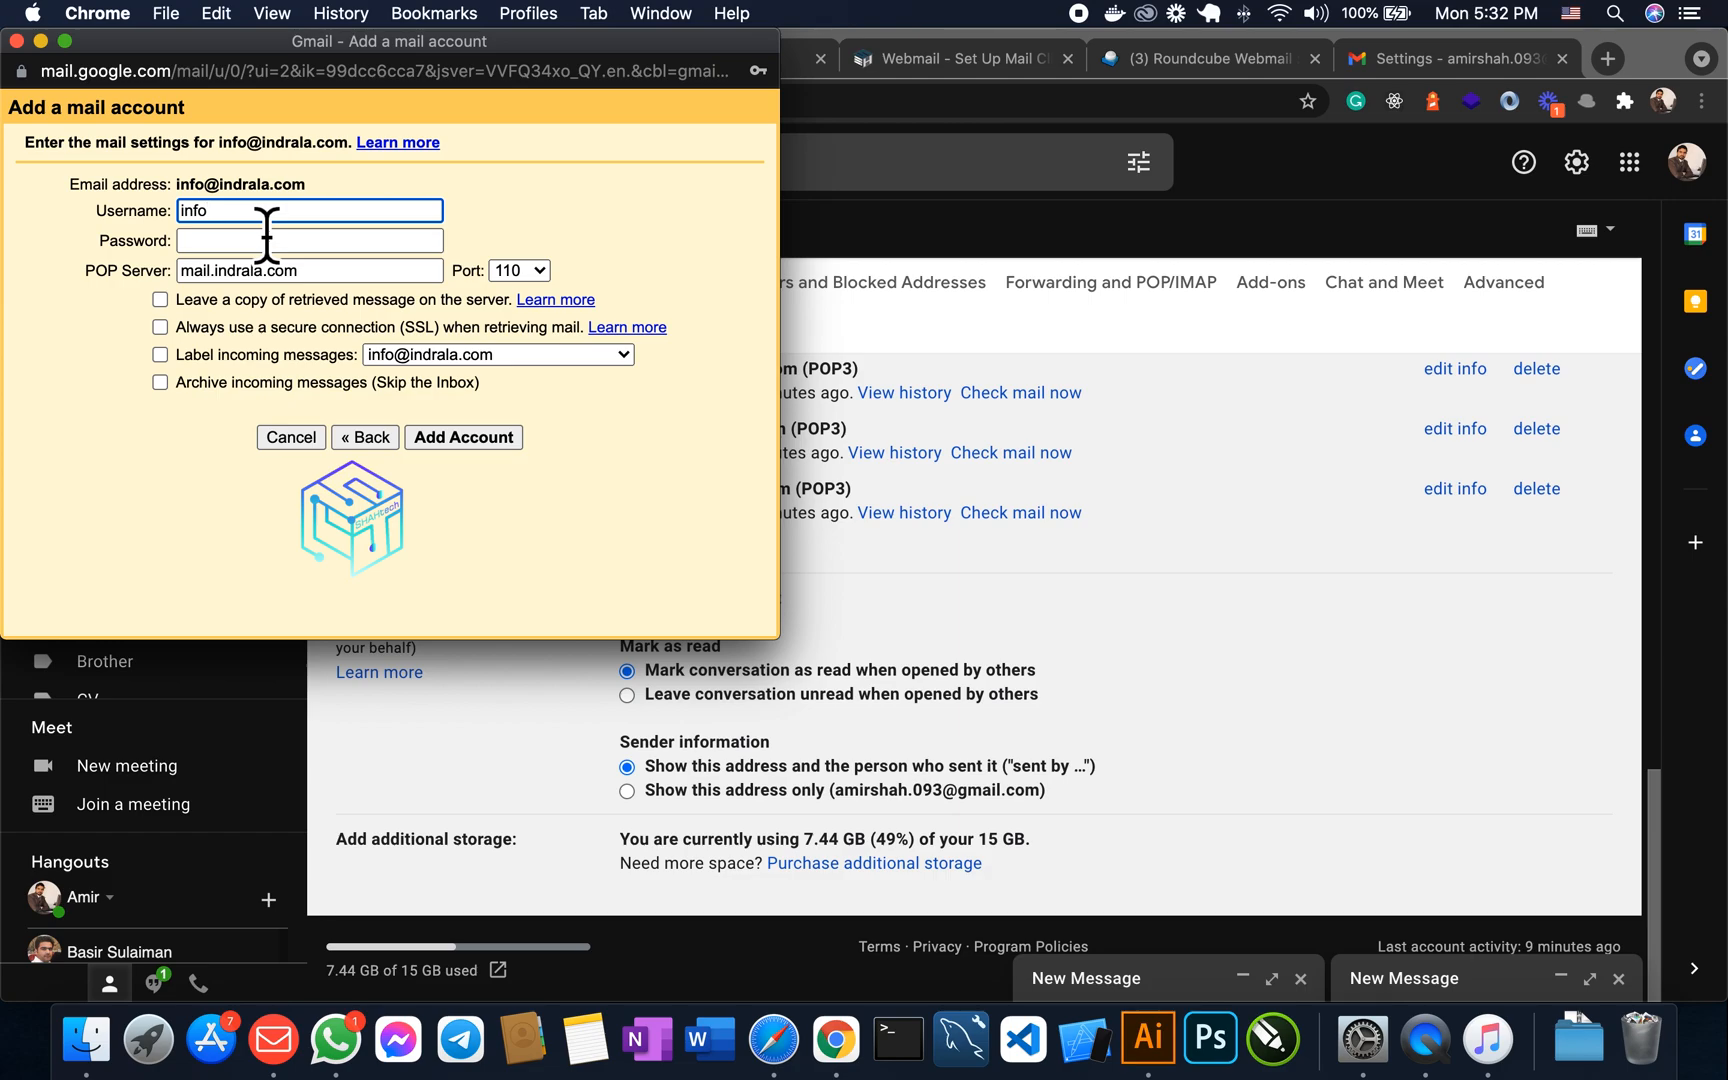
- Enter the POP username and account password, keeping server mail.indrala.com on port 110
text(@indrala.com)
click(224, 241)
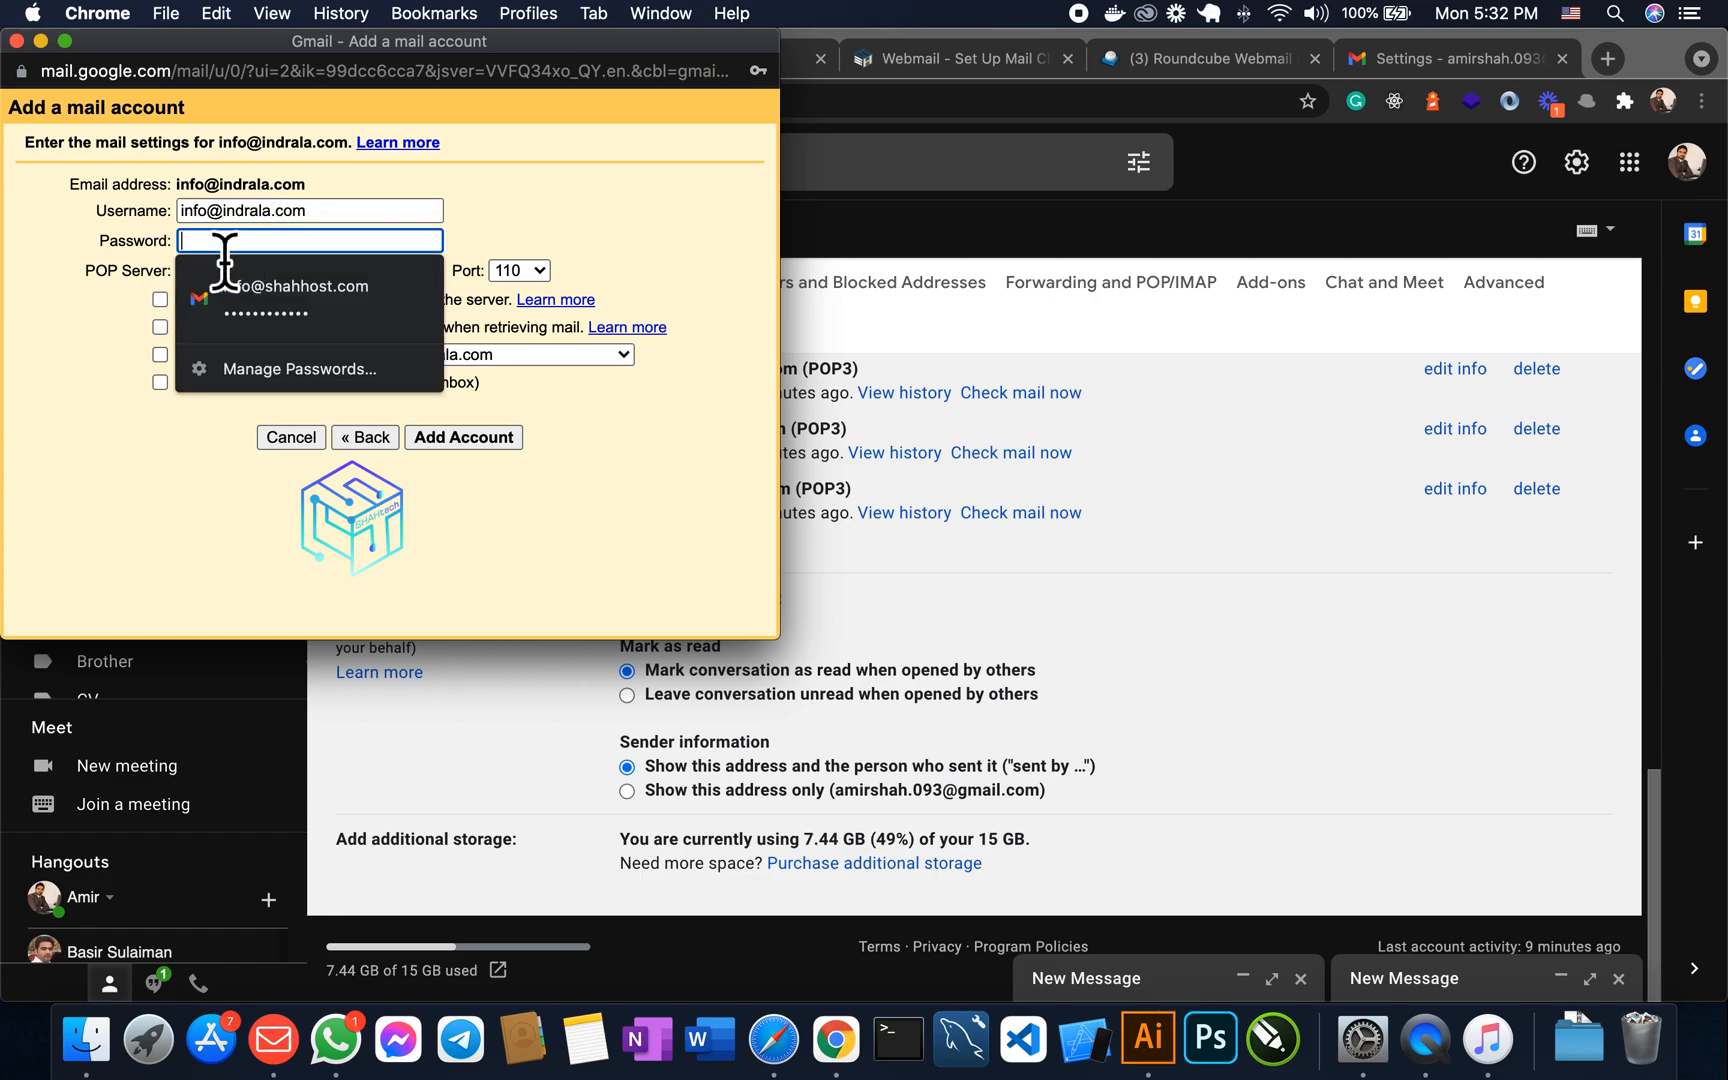
text(a)
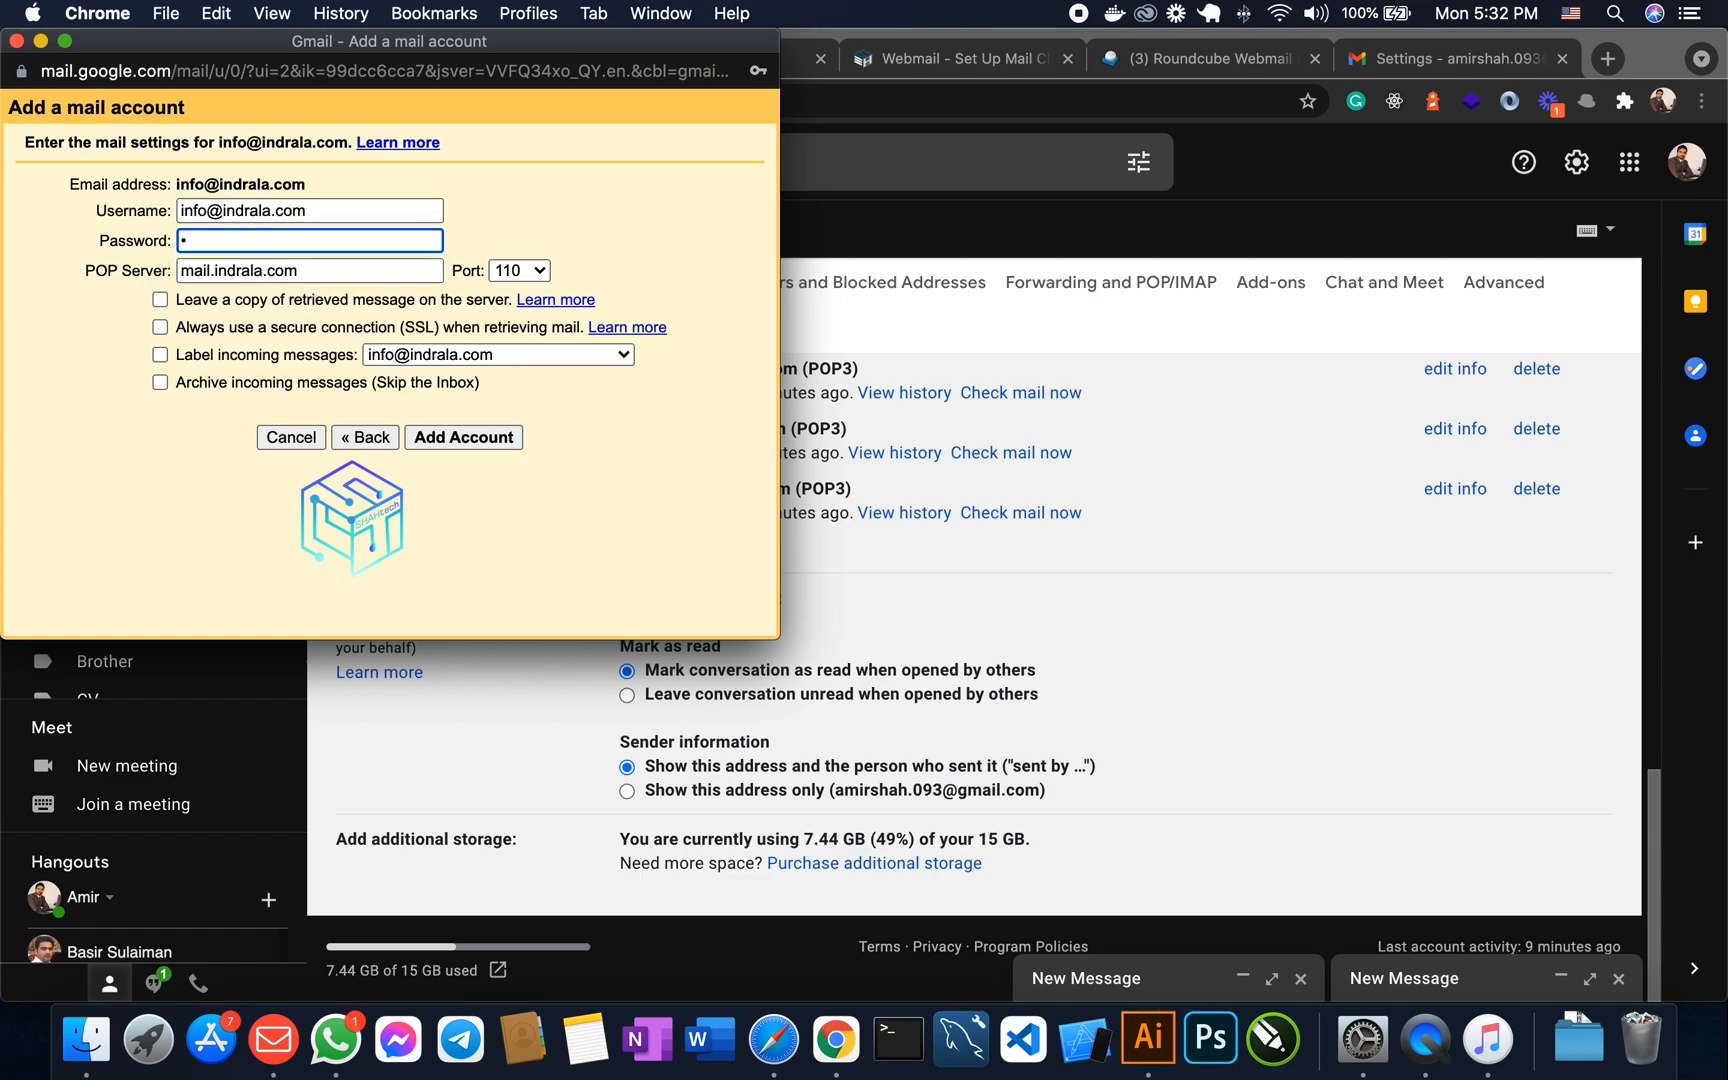
key(BackSpace)
text(a)
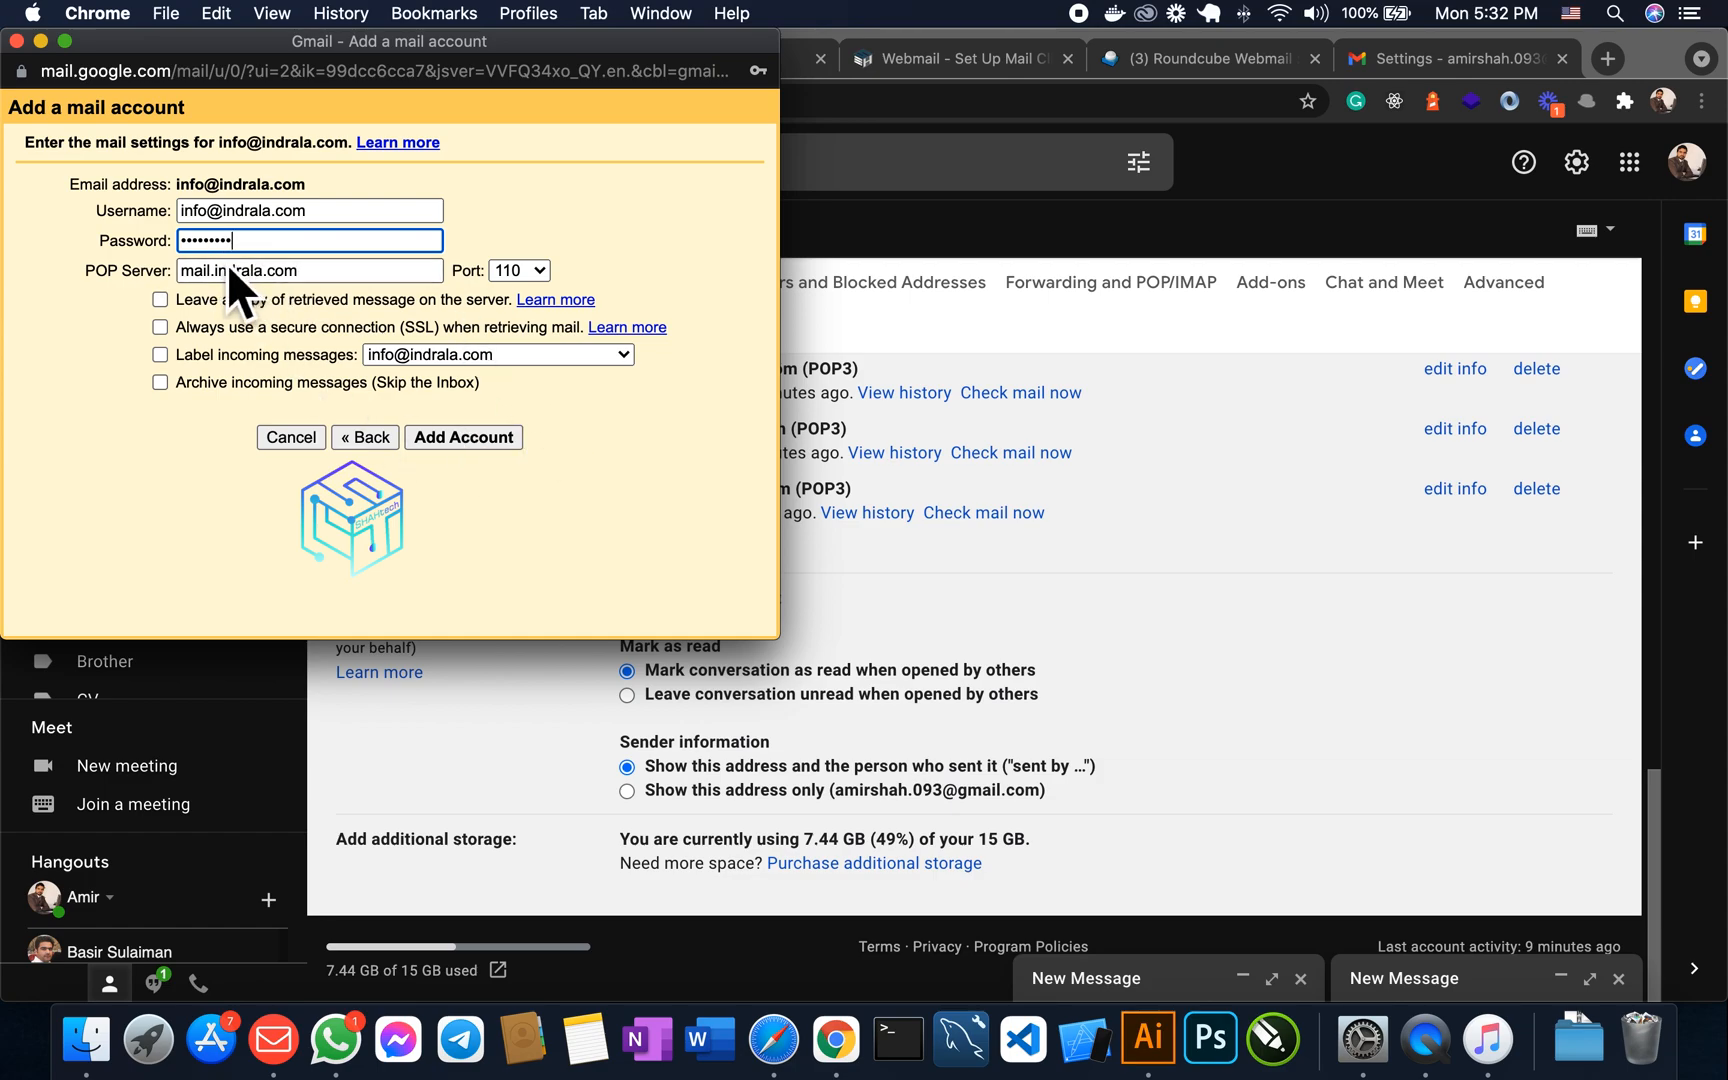
click(183, 272)
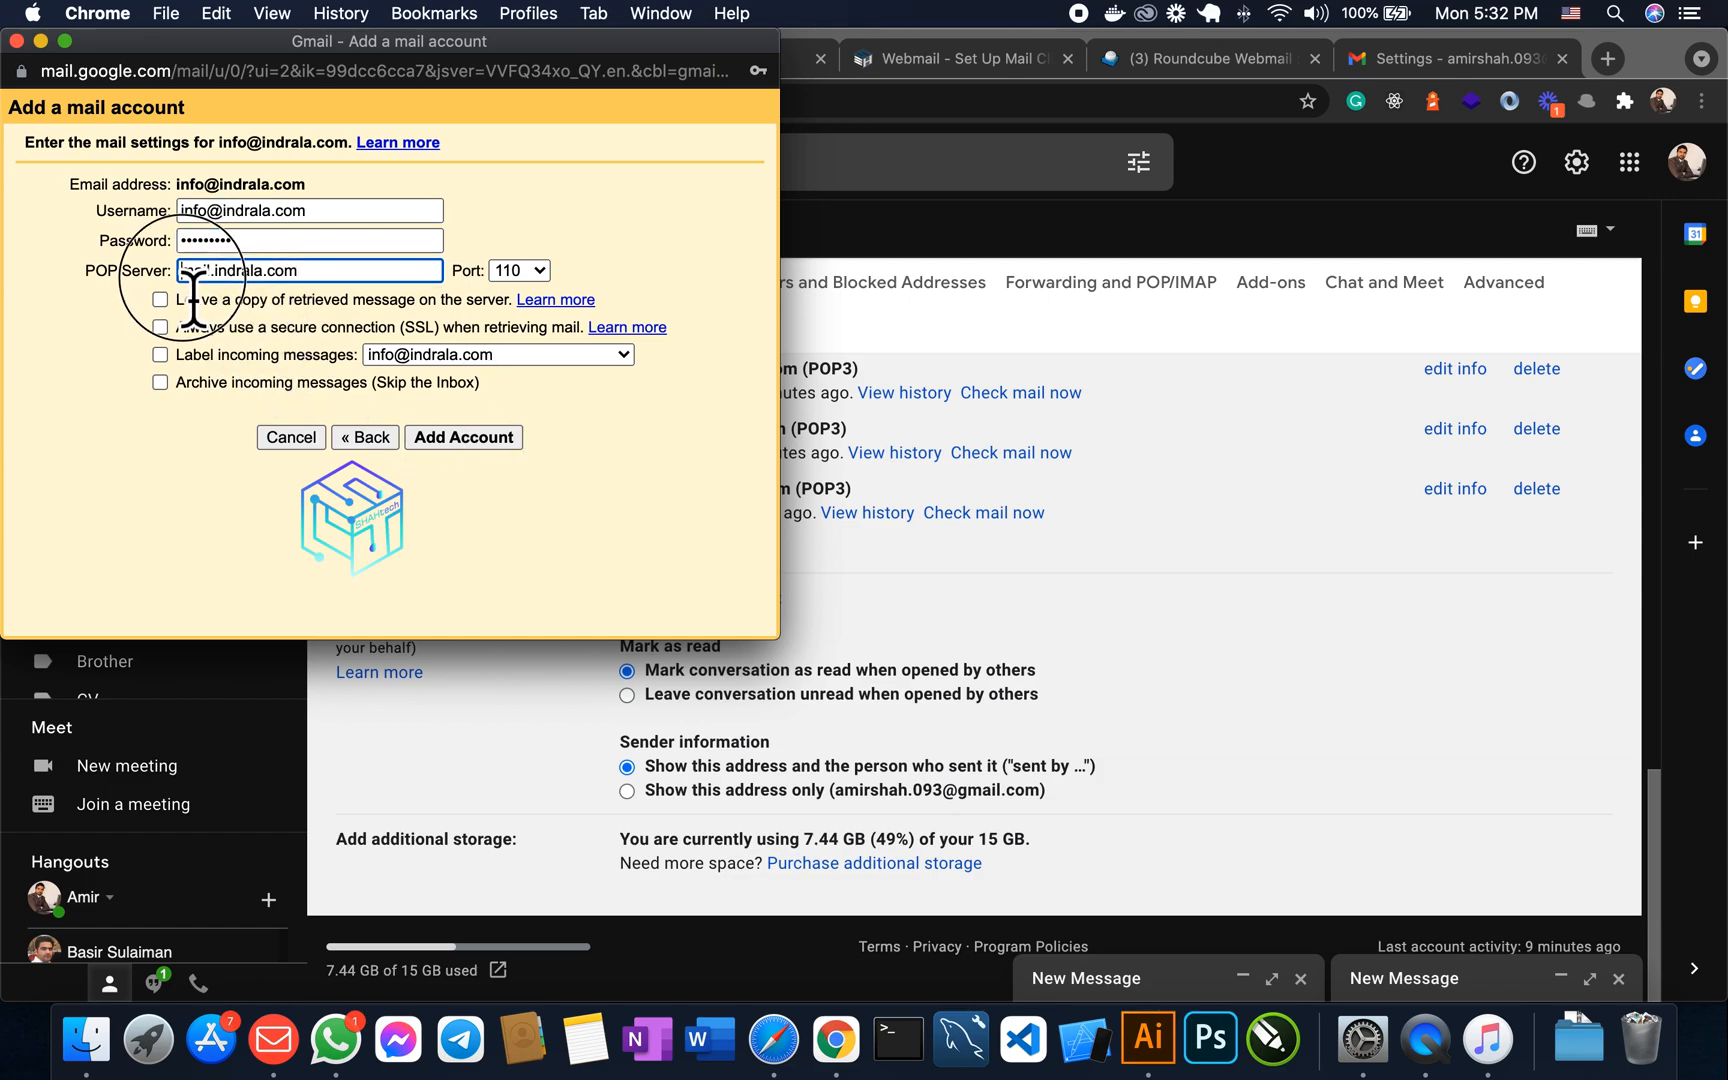
drag(193, 298, 337, 298)
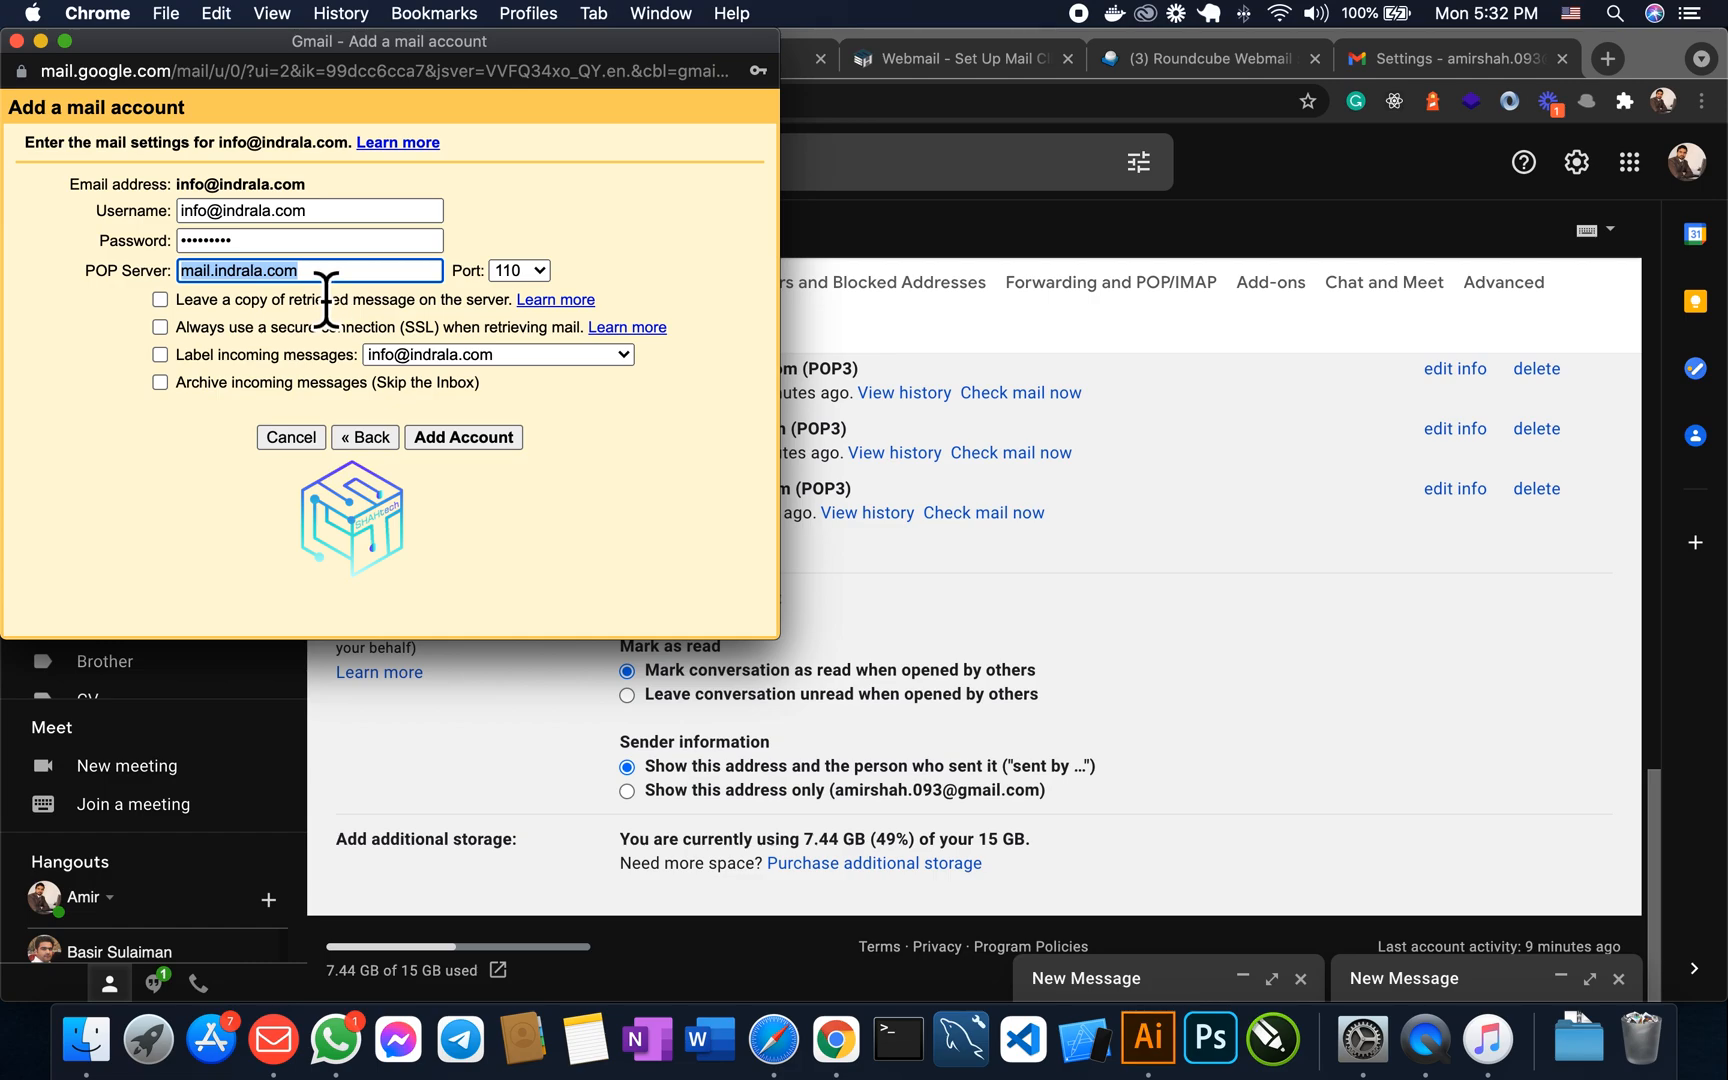
click(324, 277)
drag(100, 279, 146, 279)
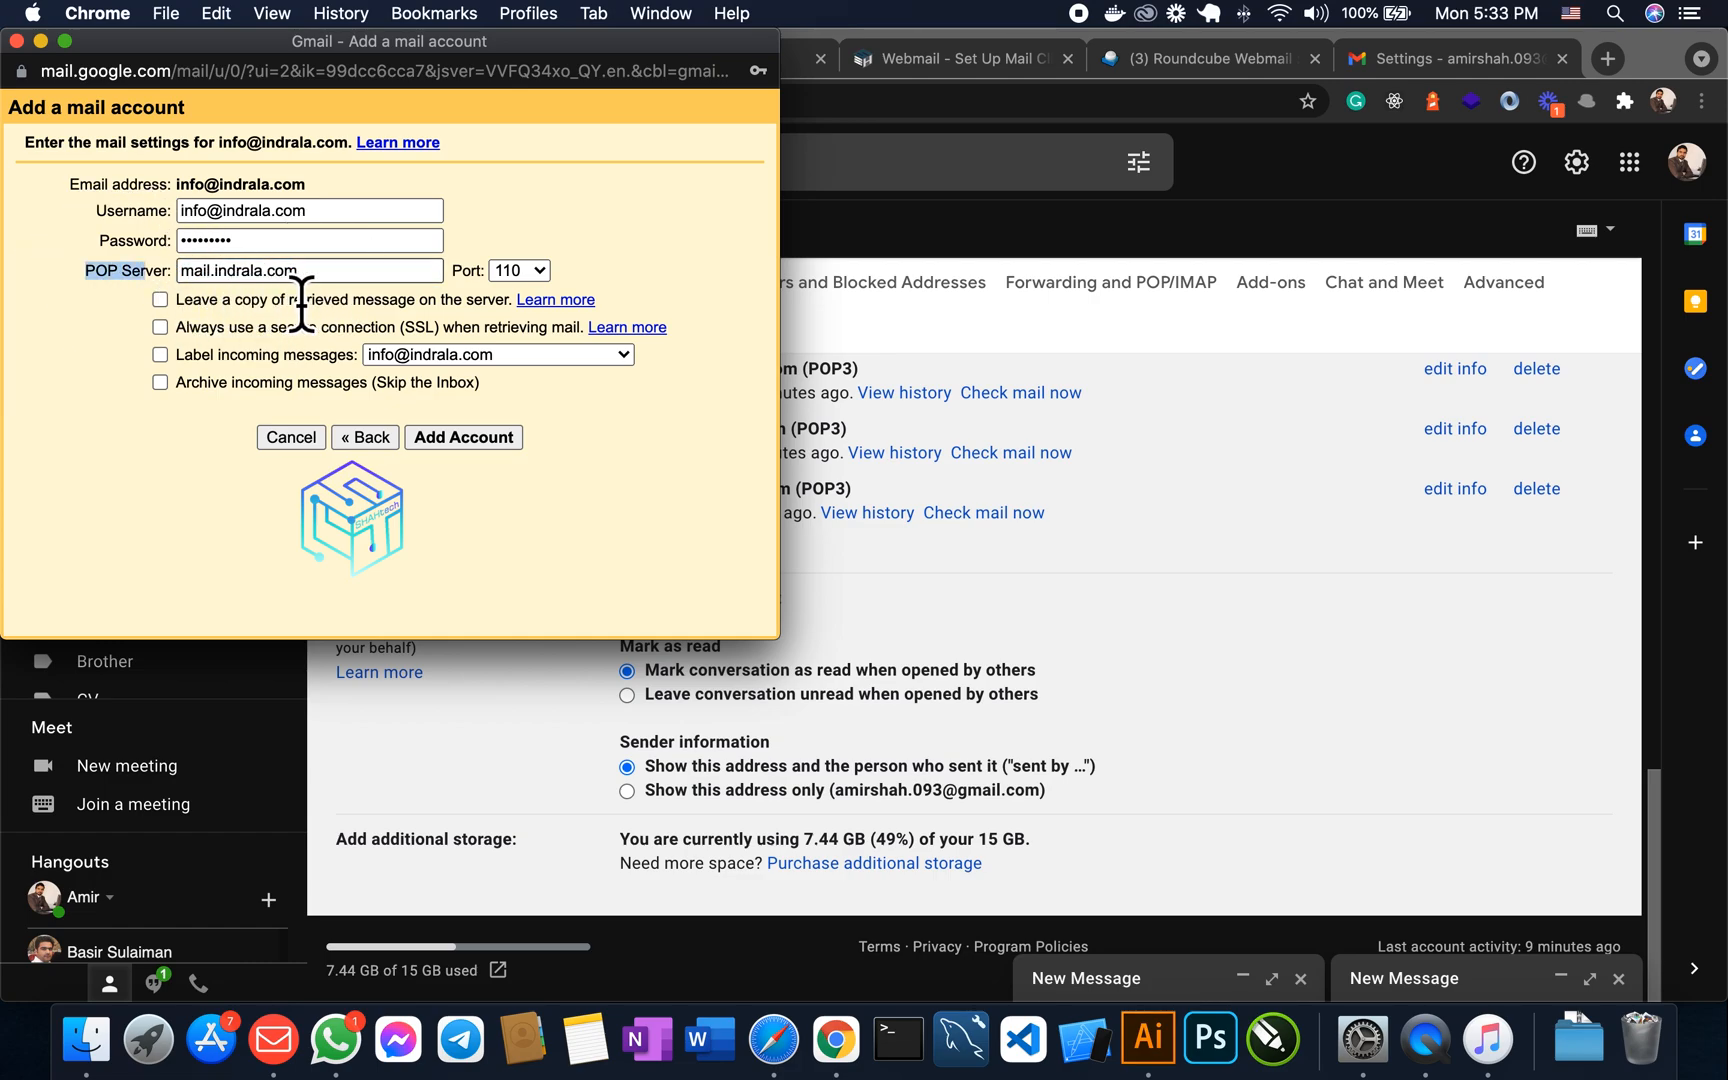
drag(306, 276, 177, 289)
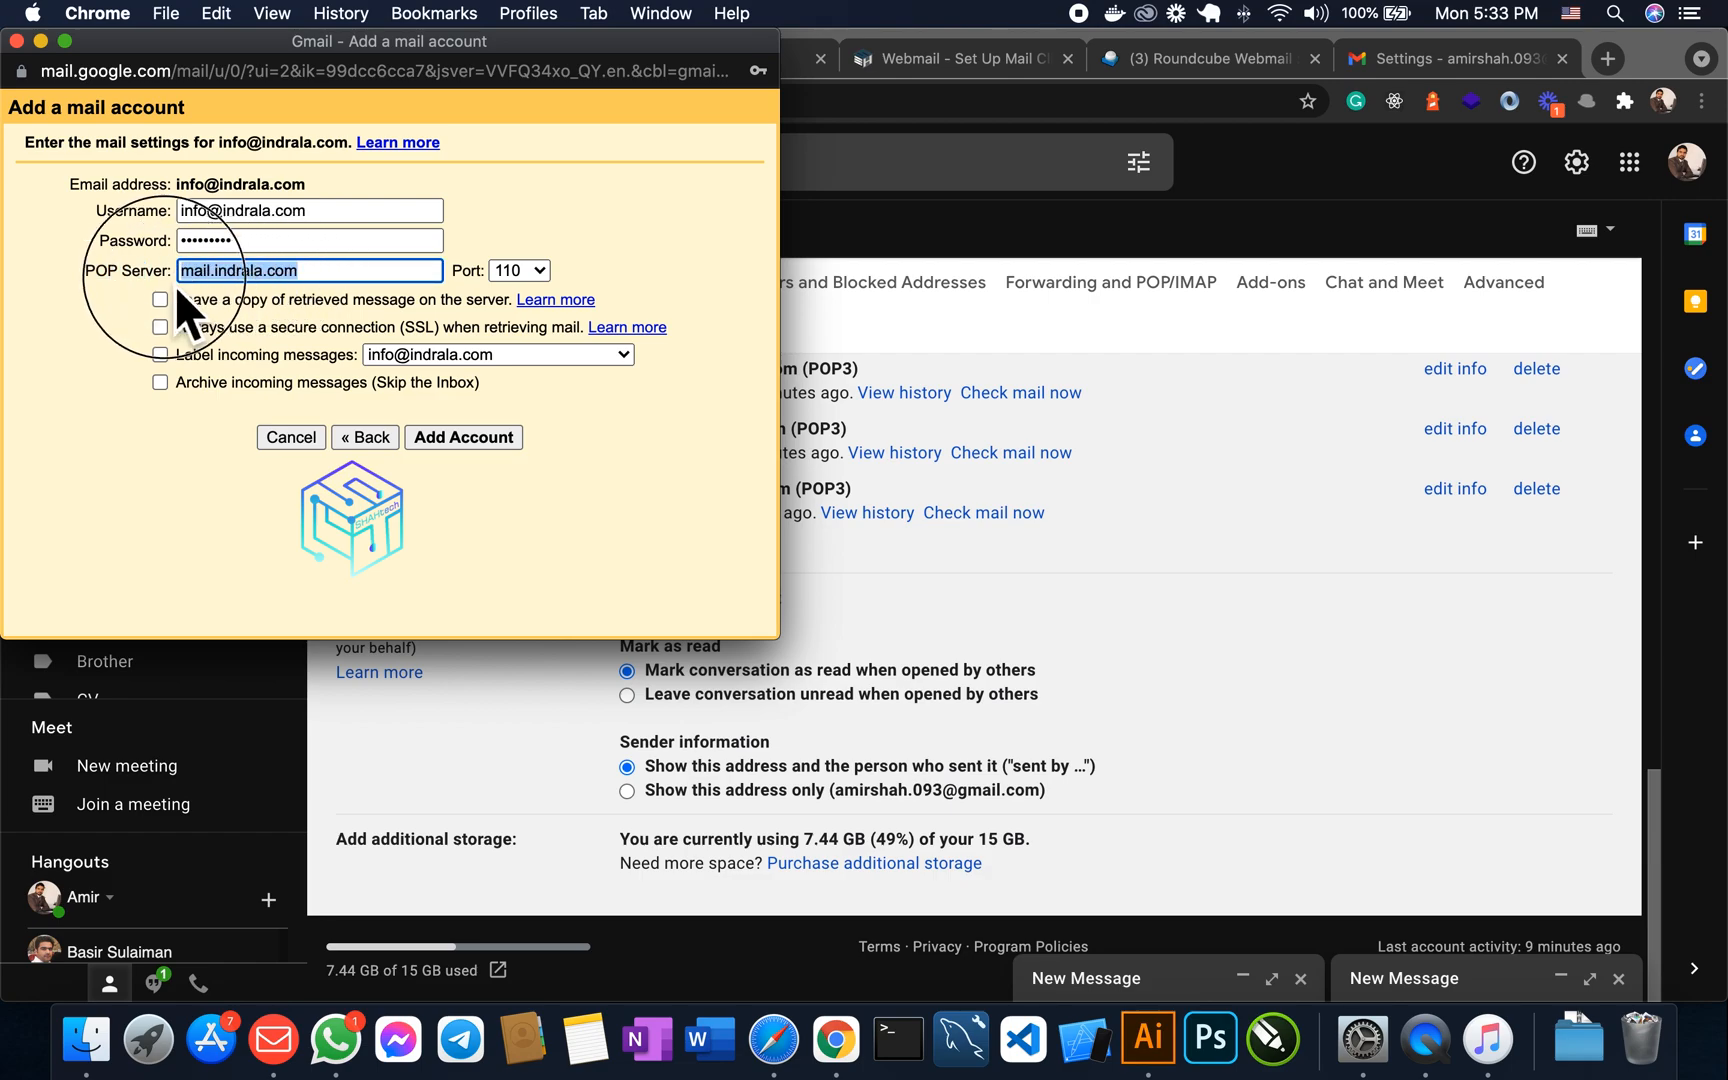
click(240, 322)
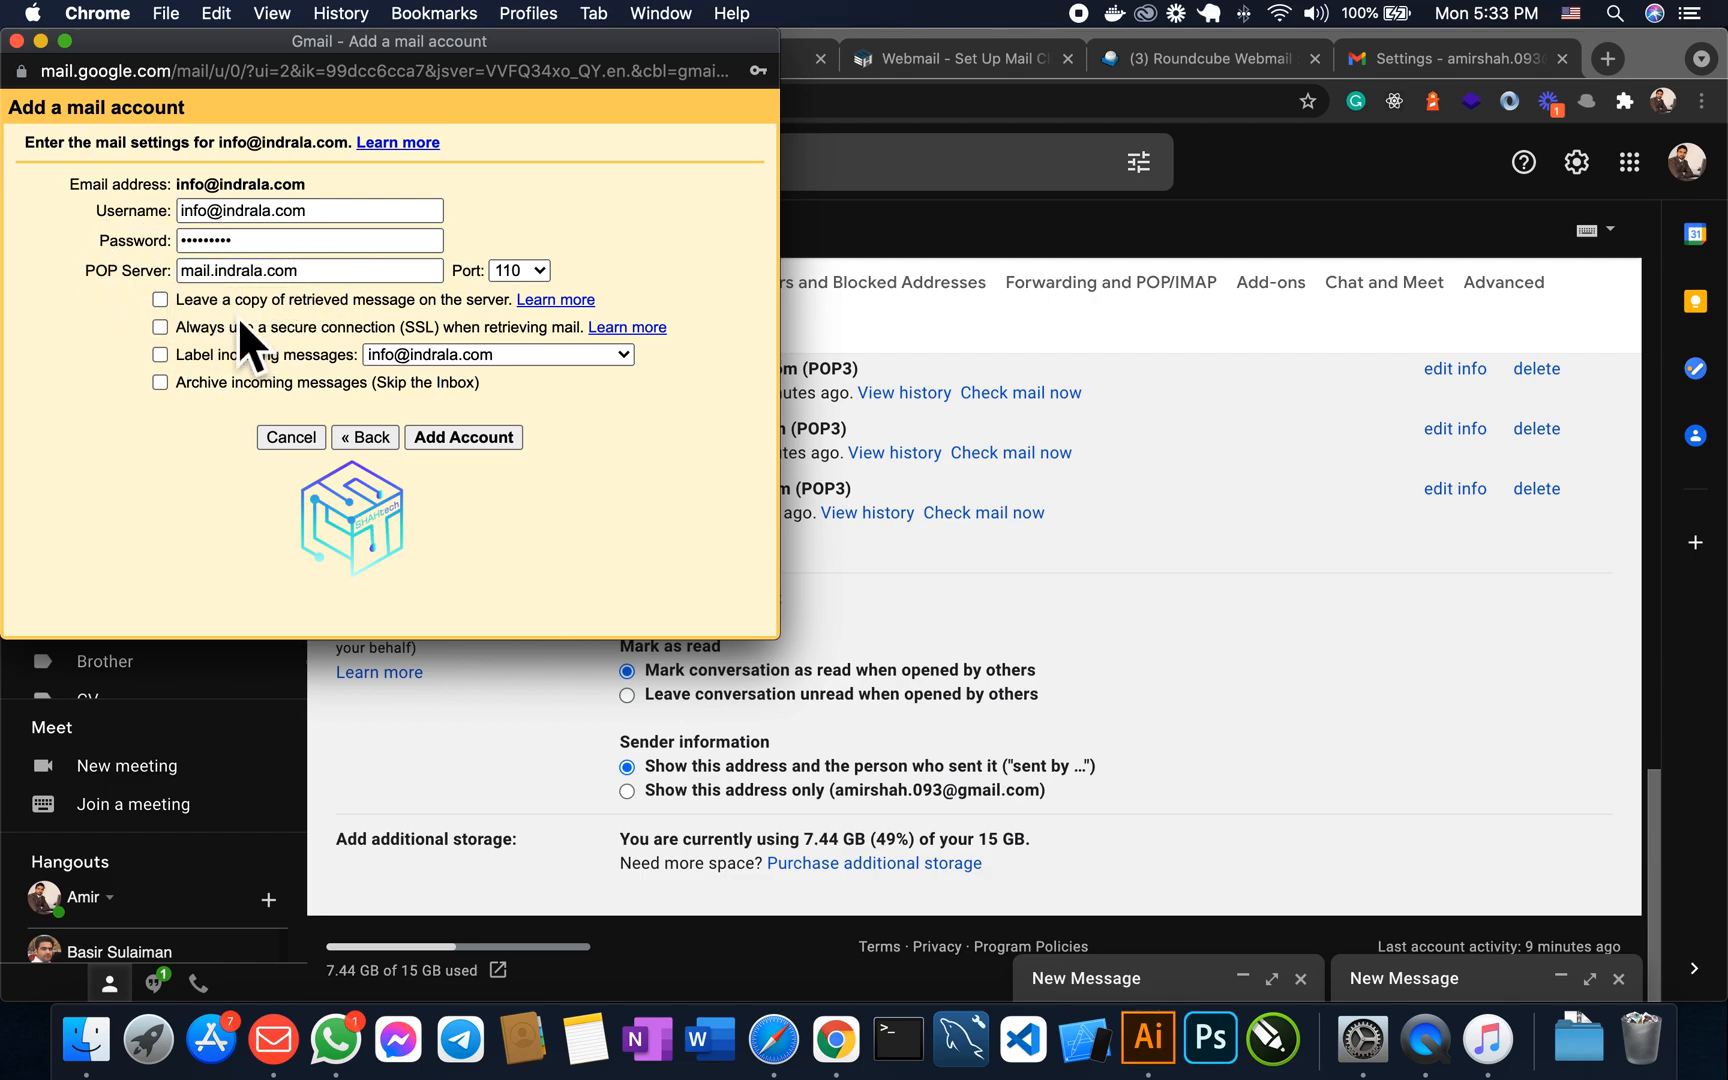
- Add the POP3 account and review it in the Accounts and Import settings
click(487, 437)
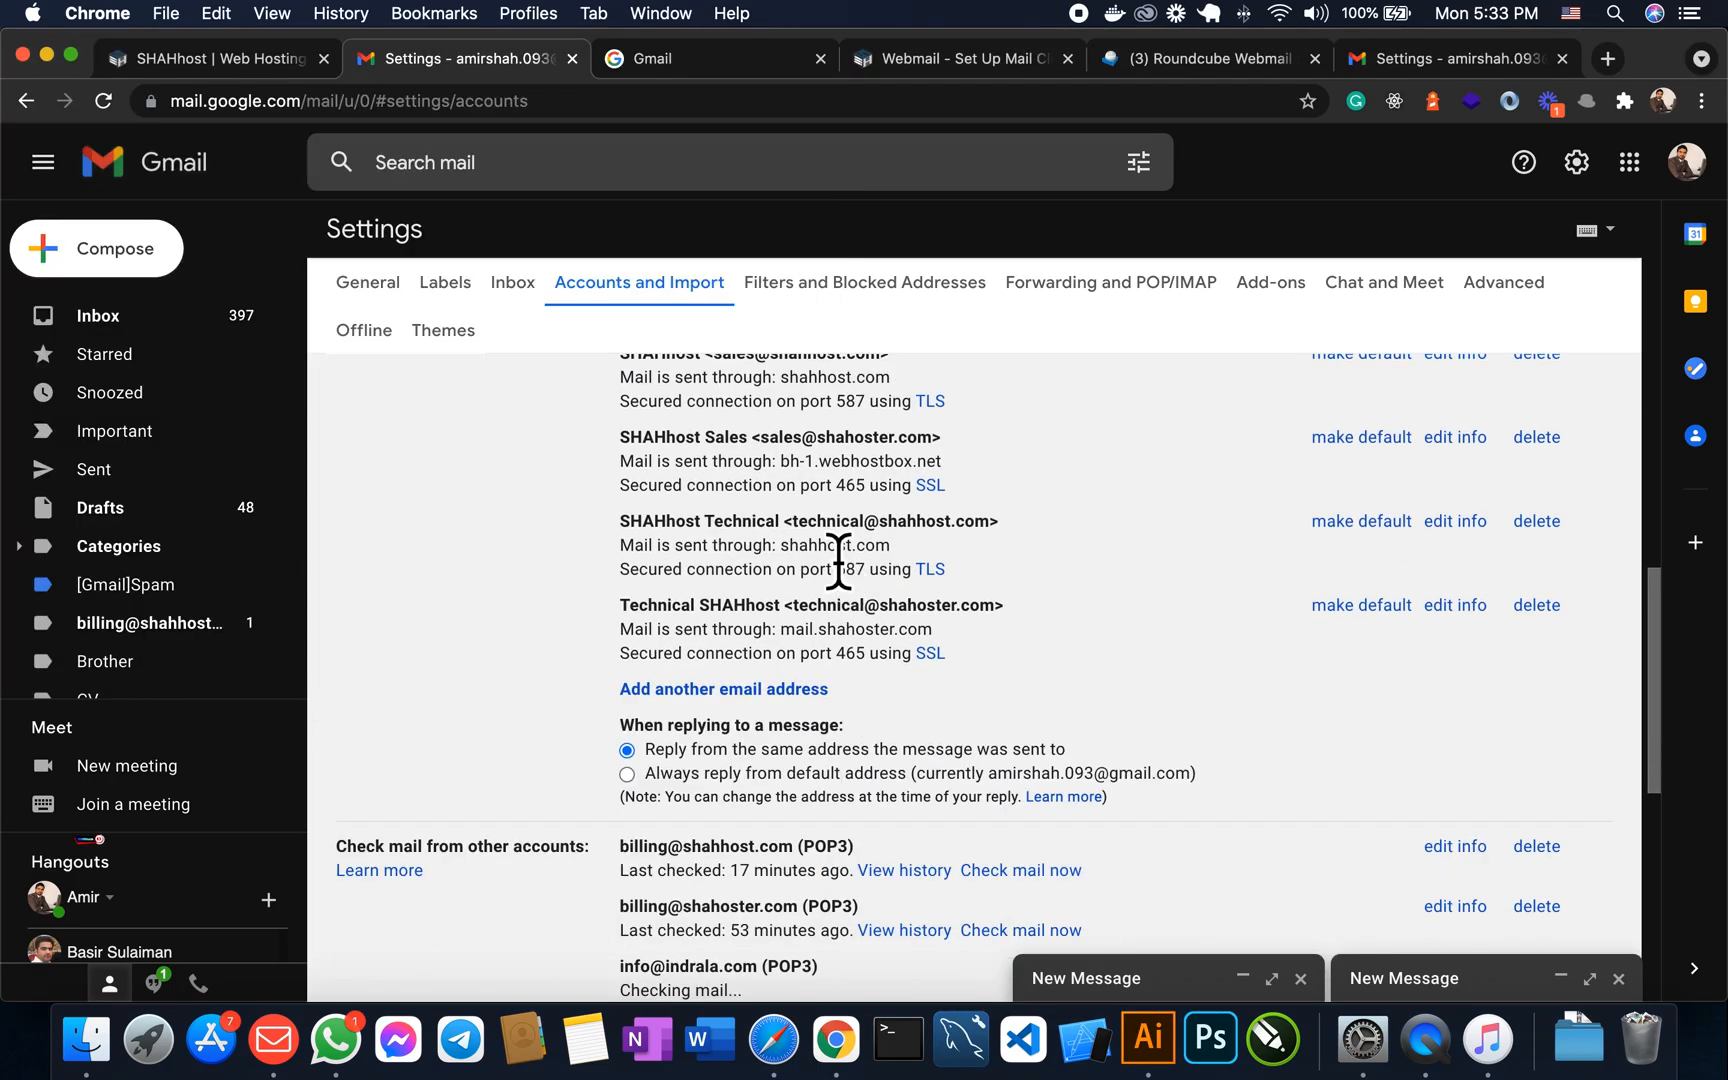
scroll(1052, 640, down, 10)
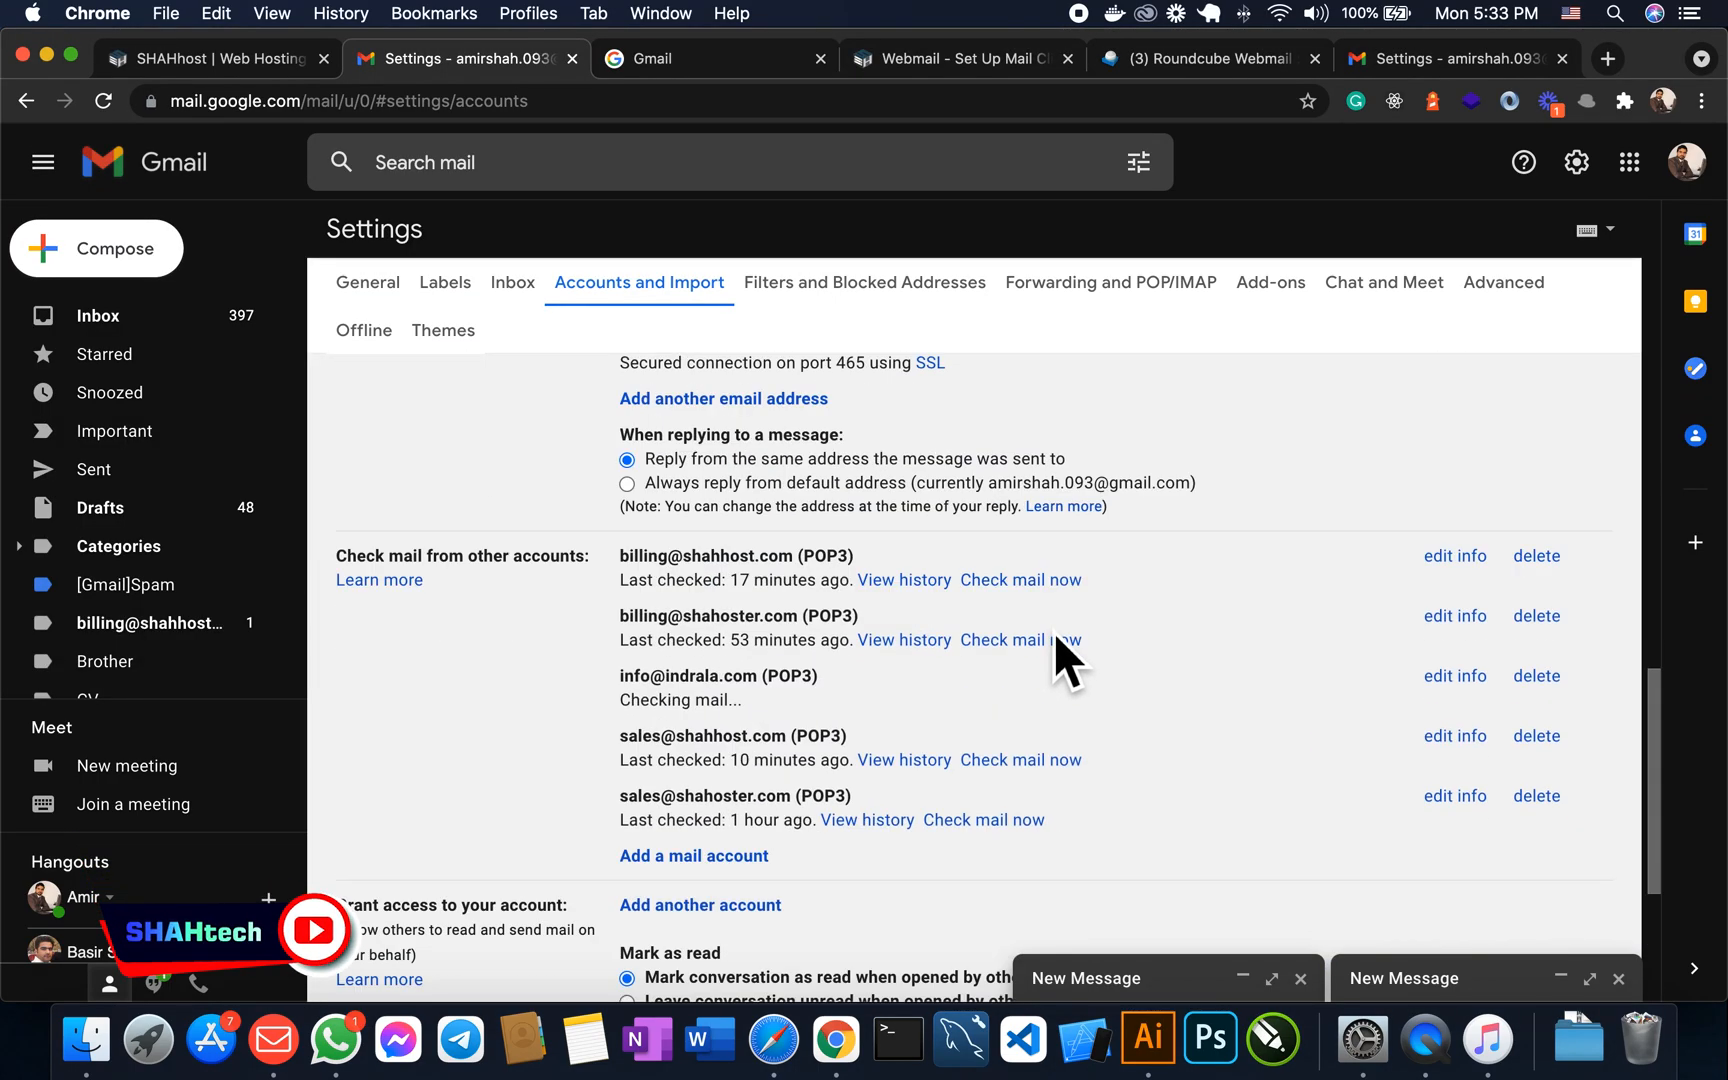
scroll(1055, 638, down, 12)
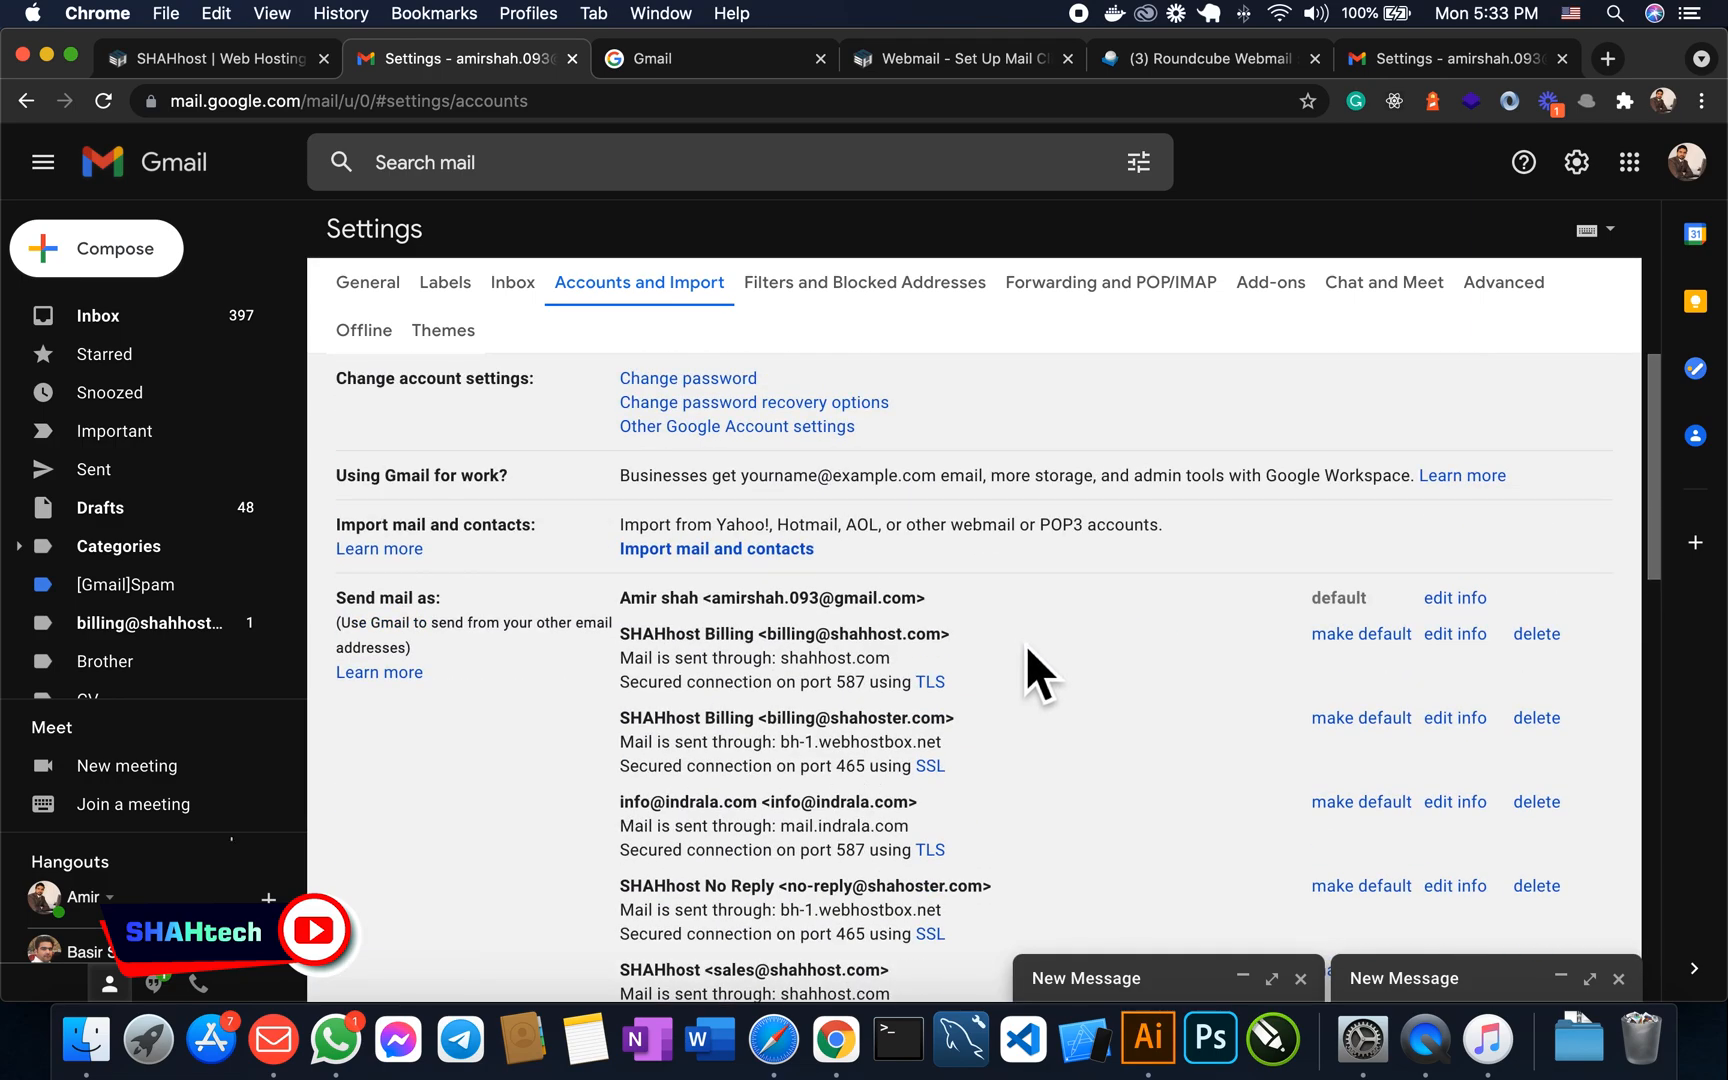
scroll(547, 783, down, 10)
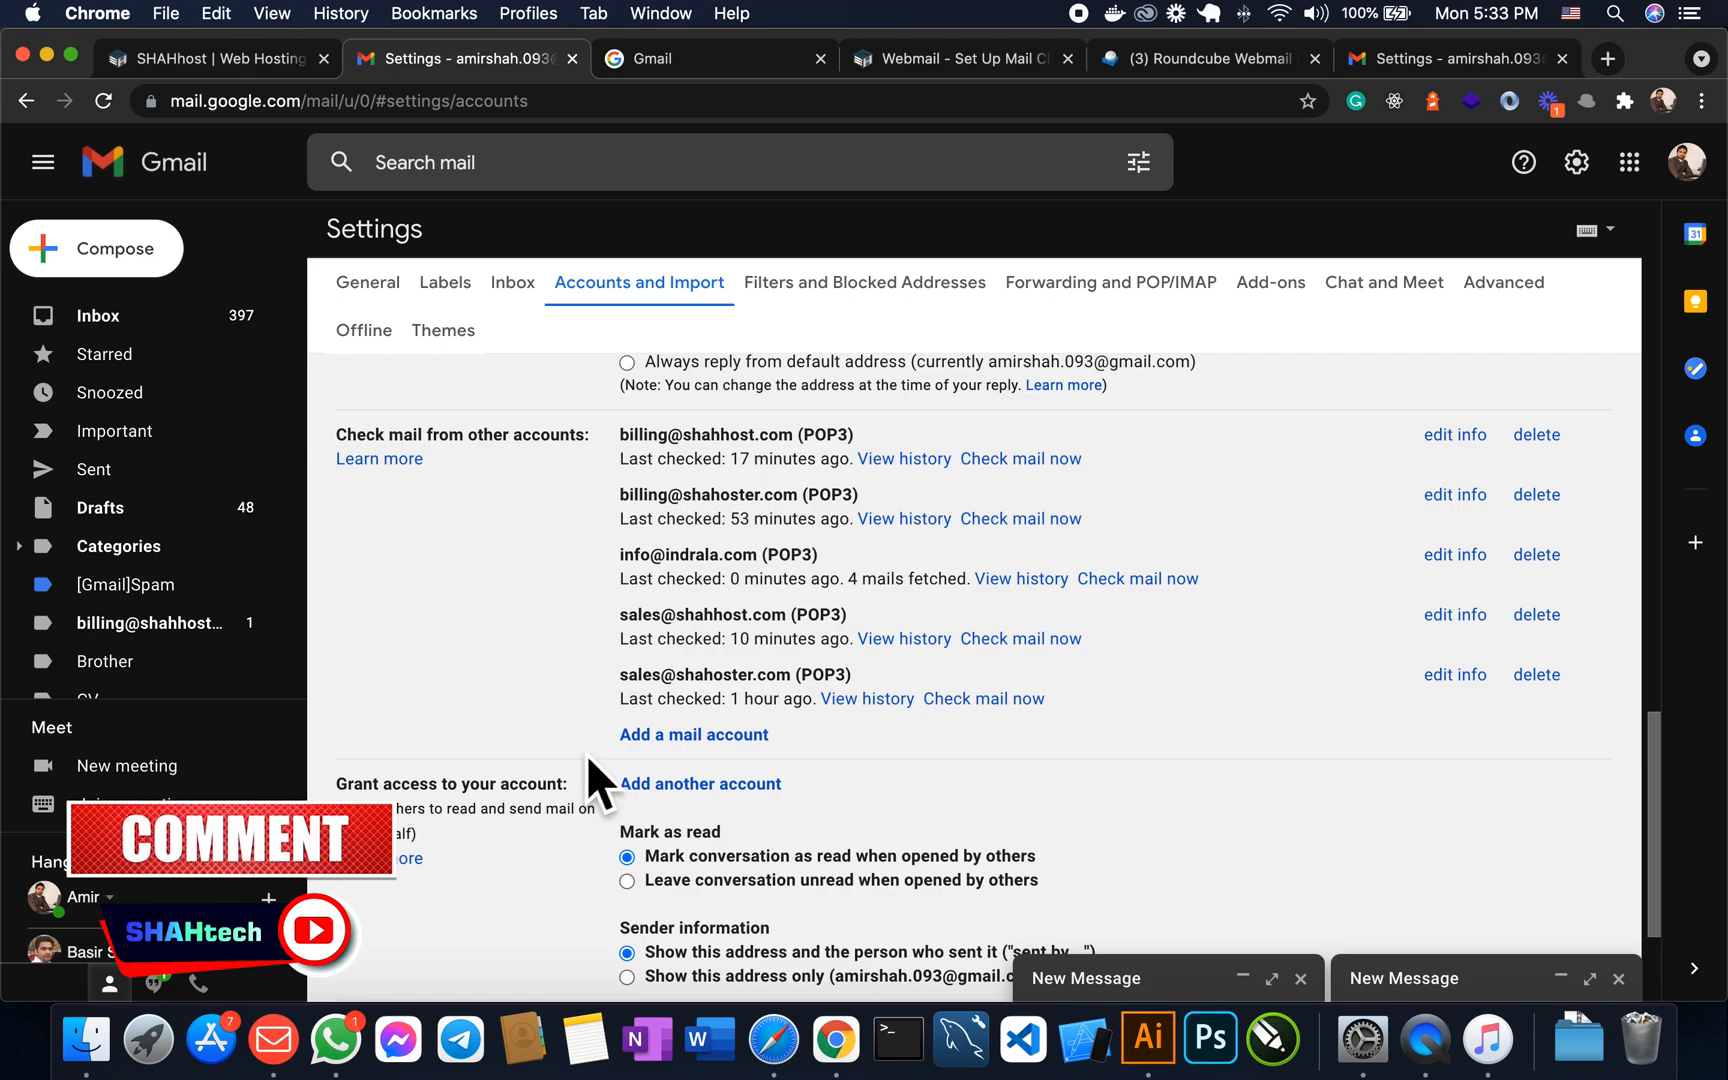
scroll(599, 680, up, 4)
scroll(597, 675, down, 4)
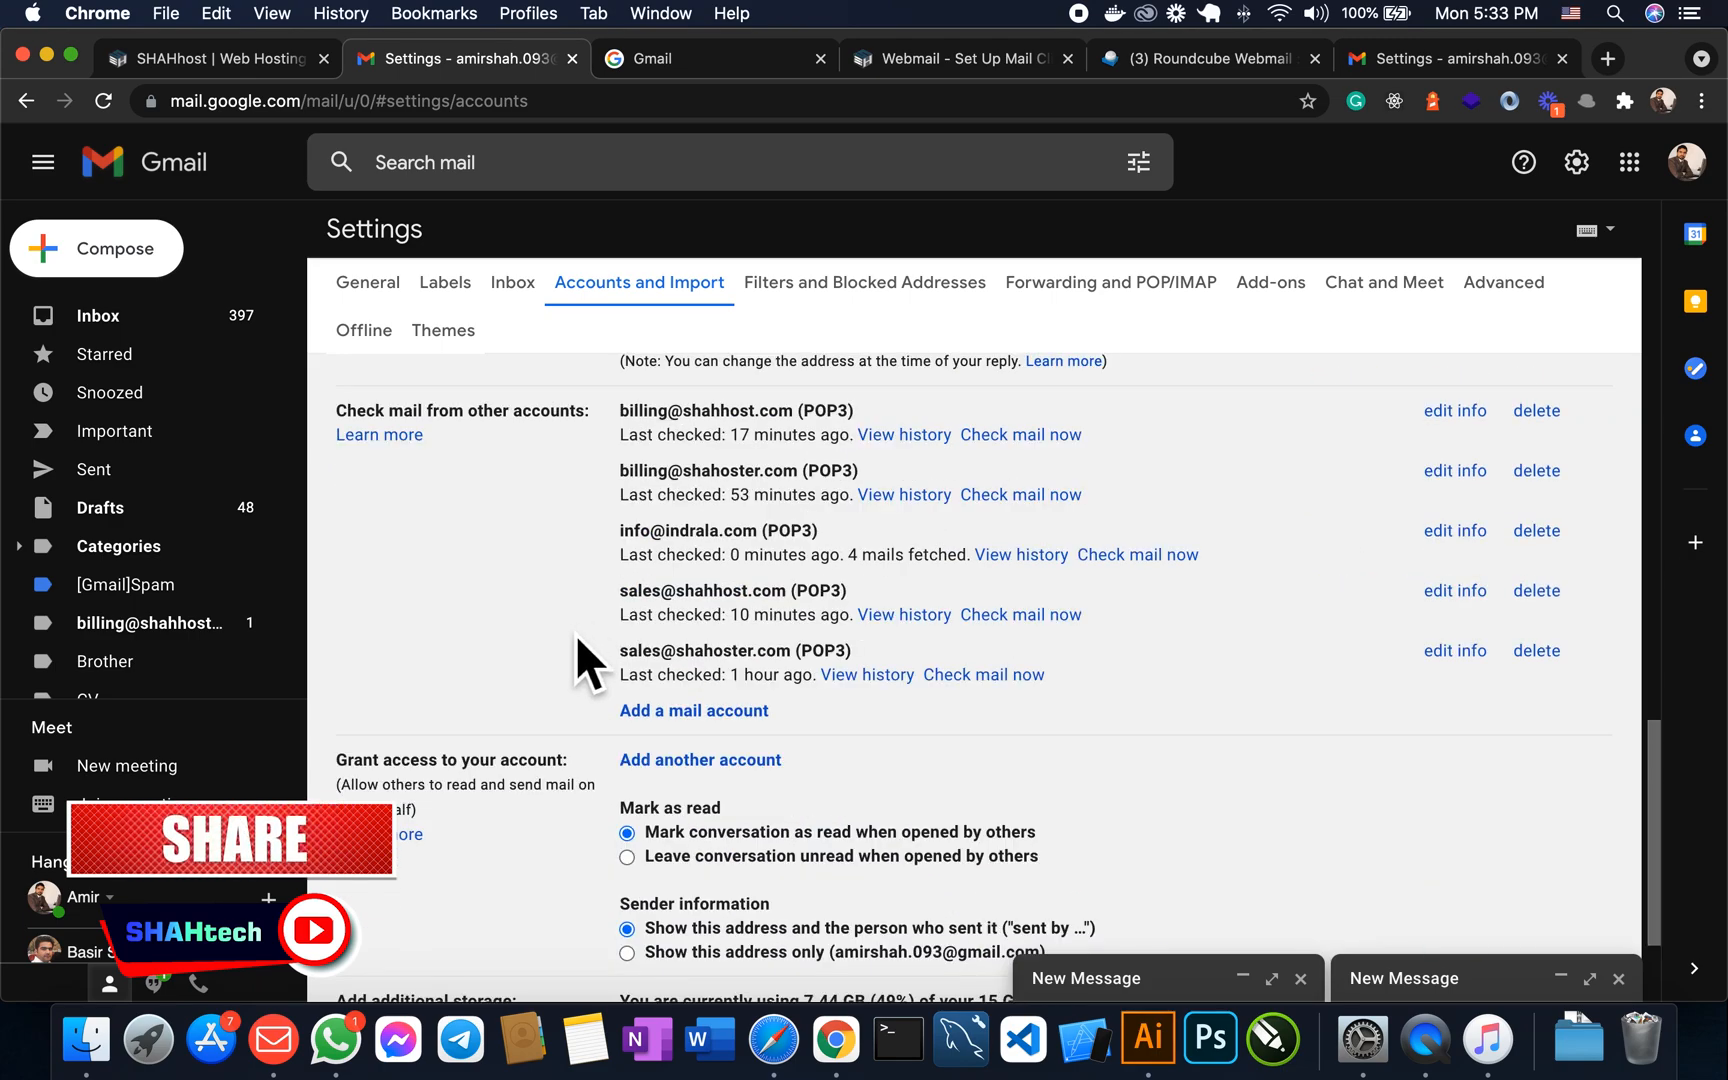
scroll(597, 655, down, 3)
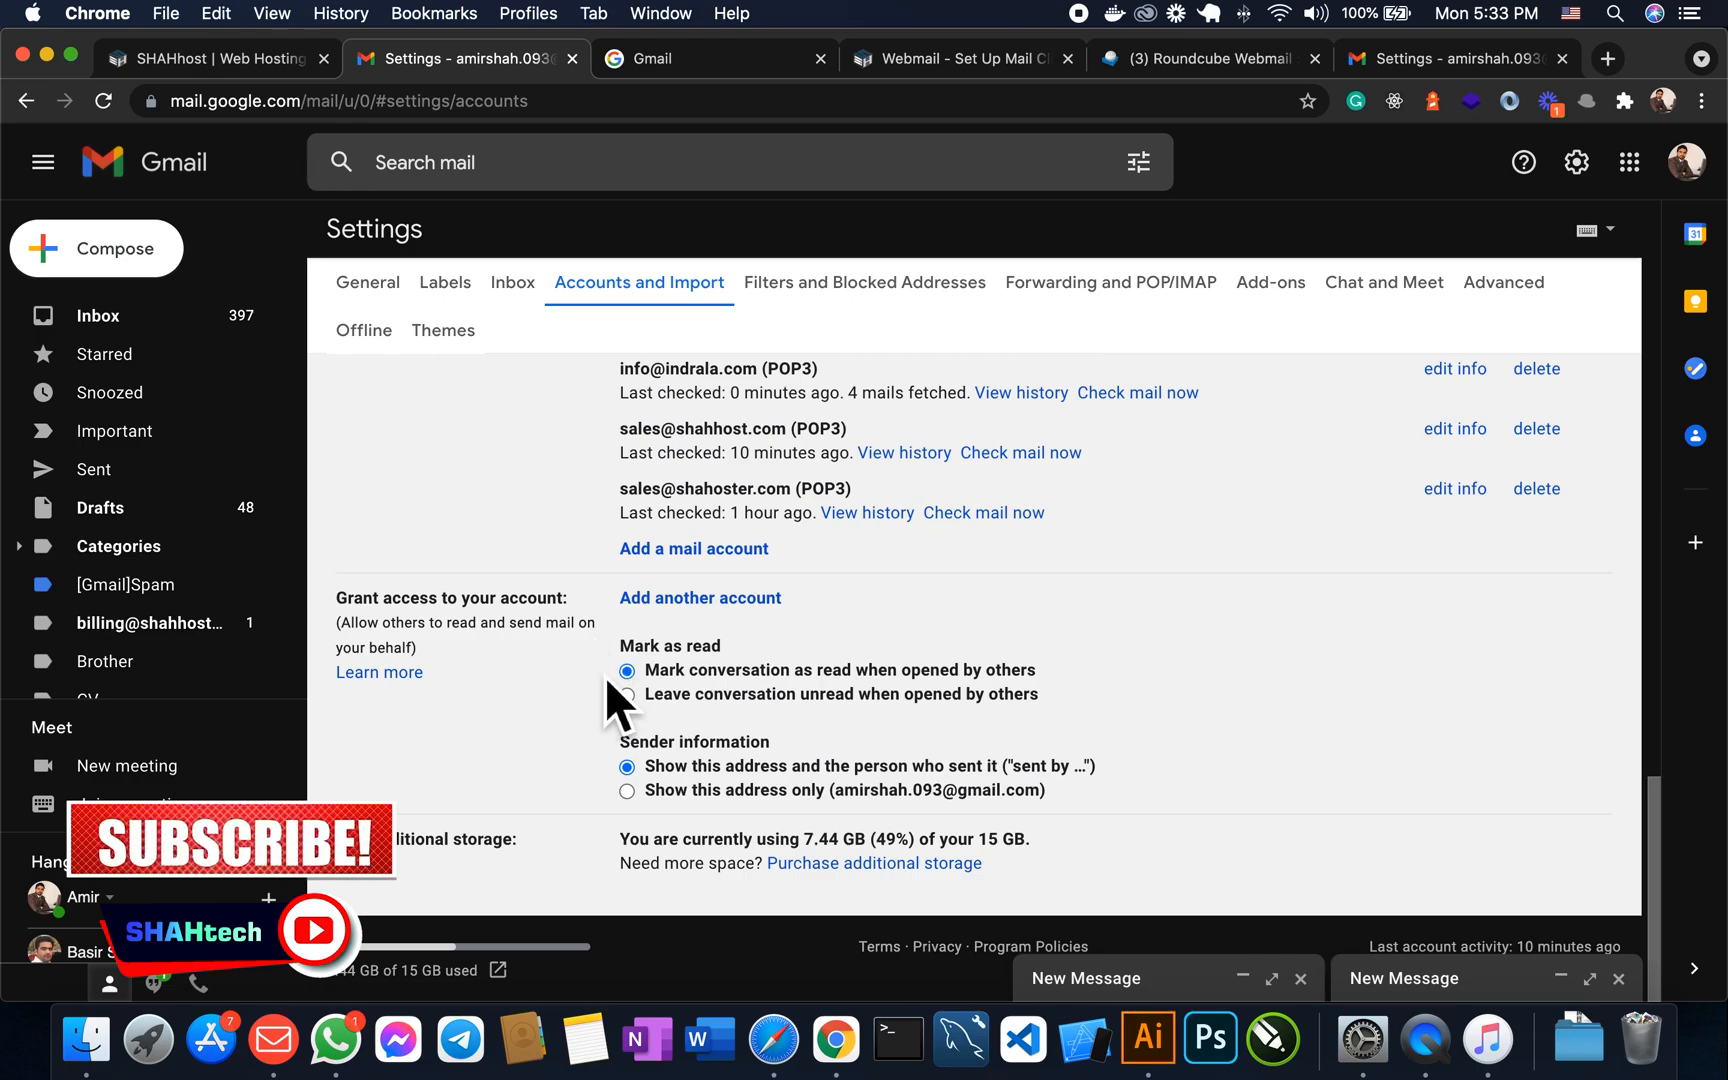
scroll(599, 664, up, 10)
click(140, 258)
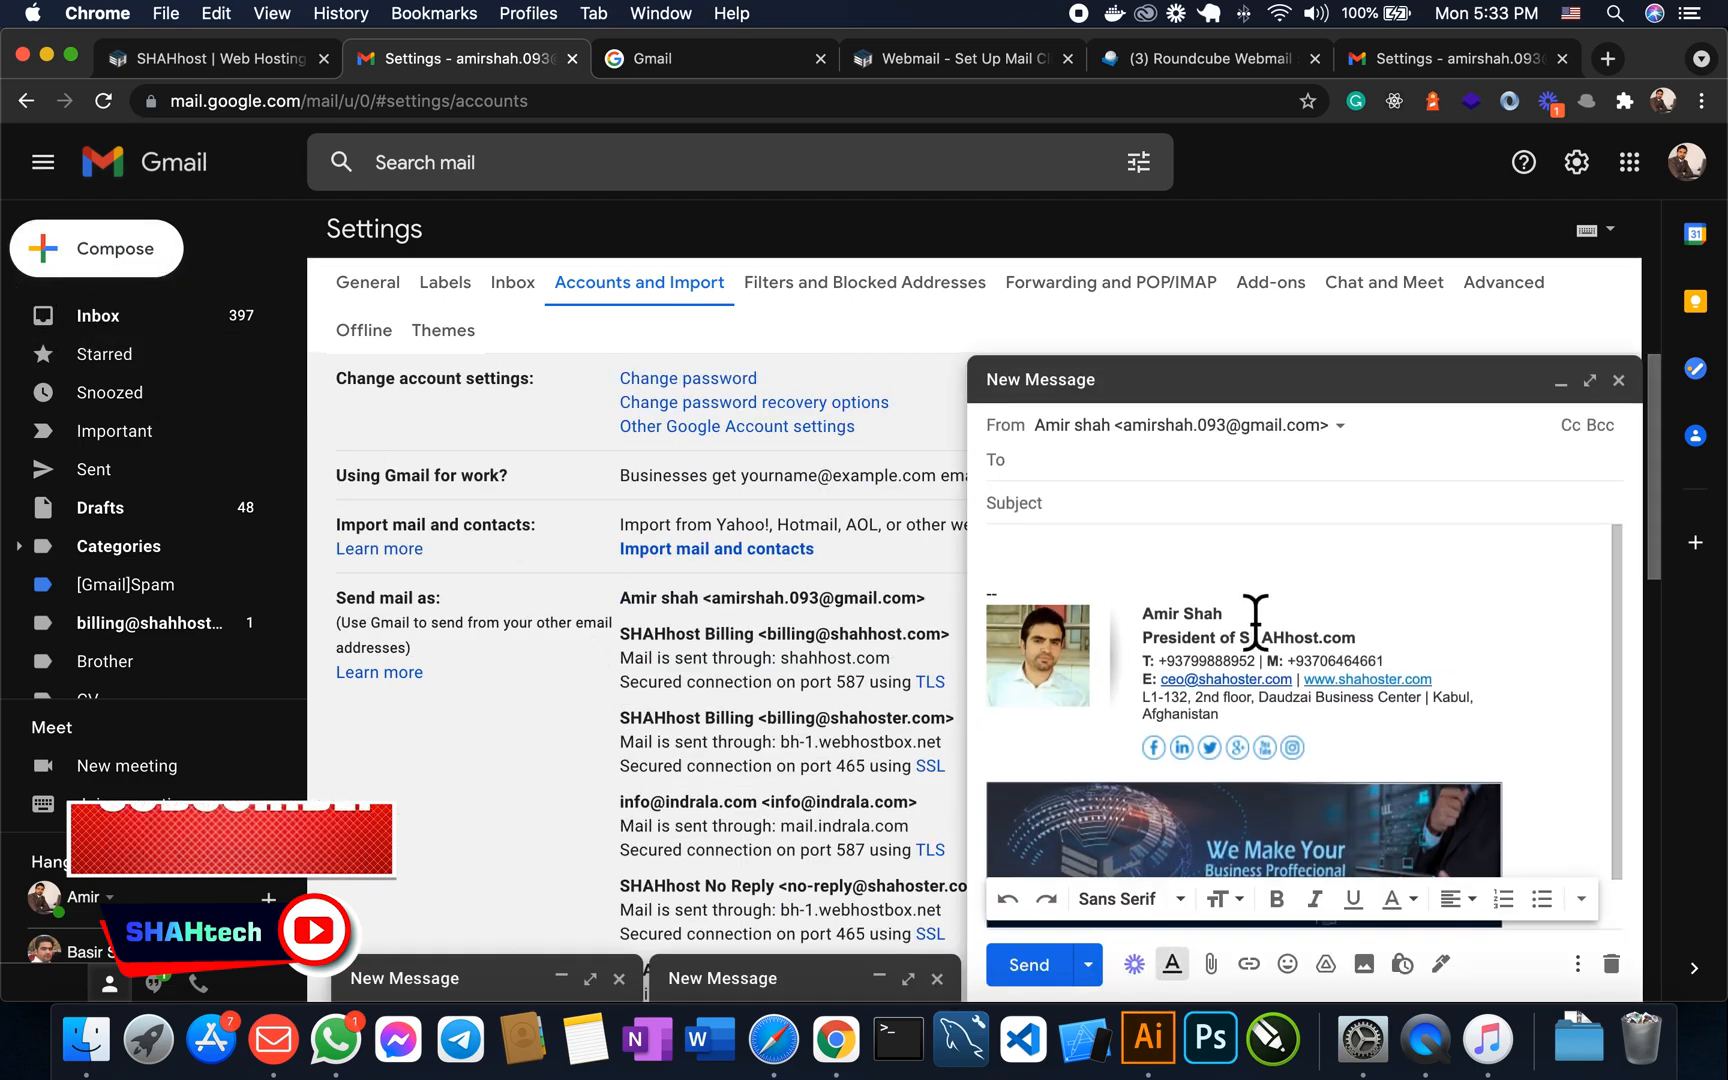
click(1360, 452)
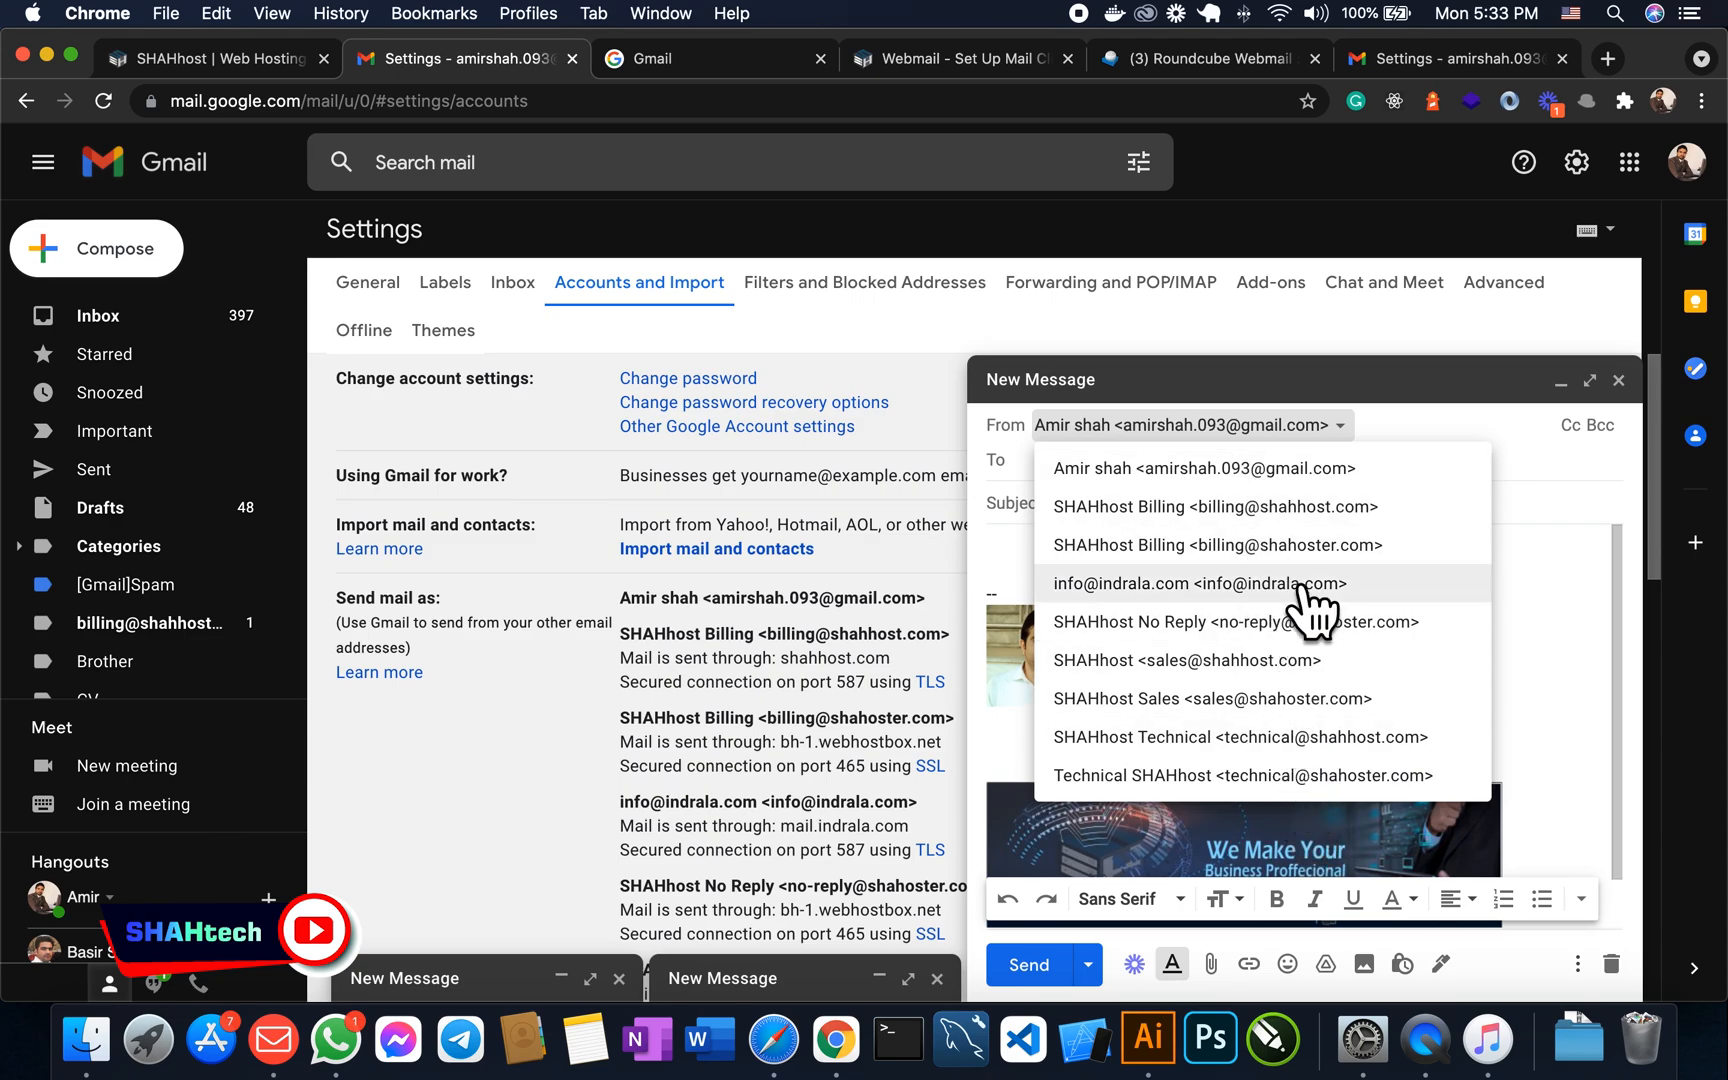
click(1455, 420)
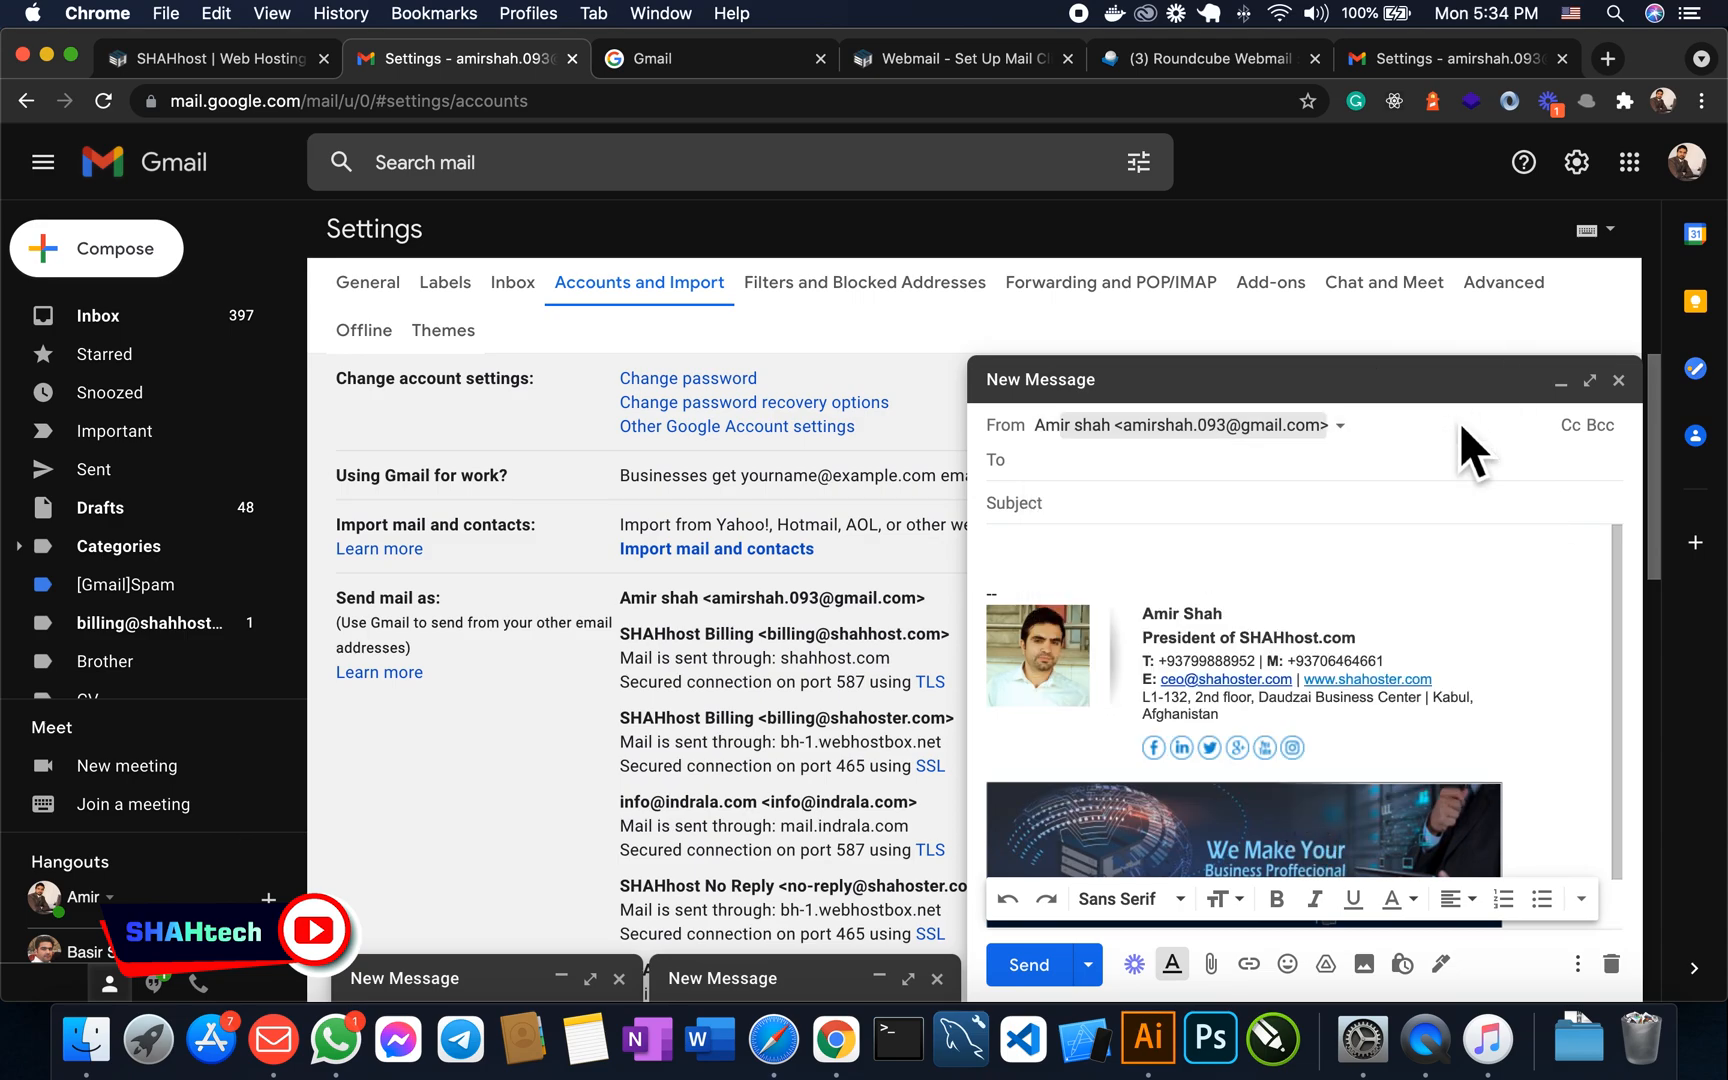
click(1560, 381)
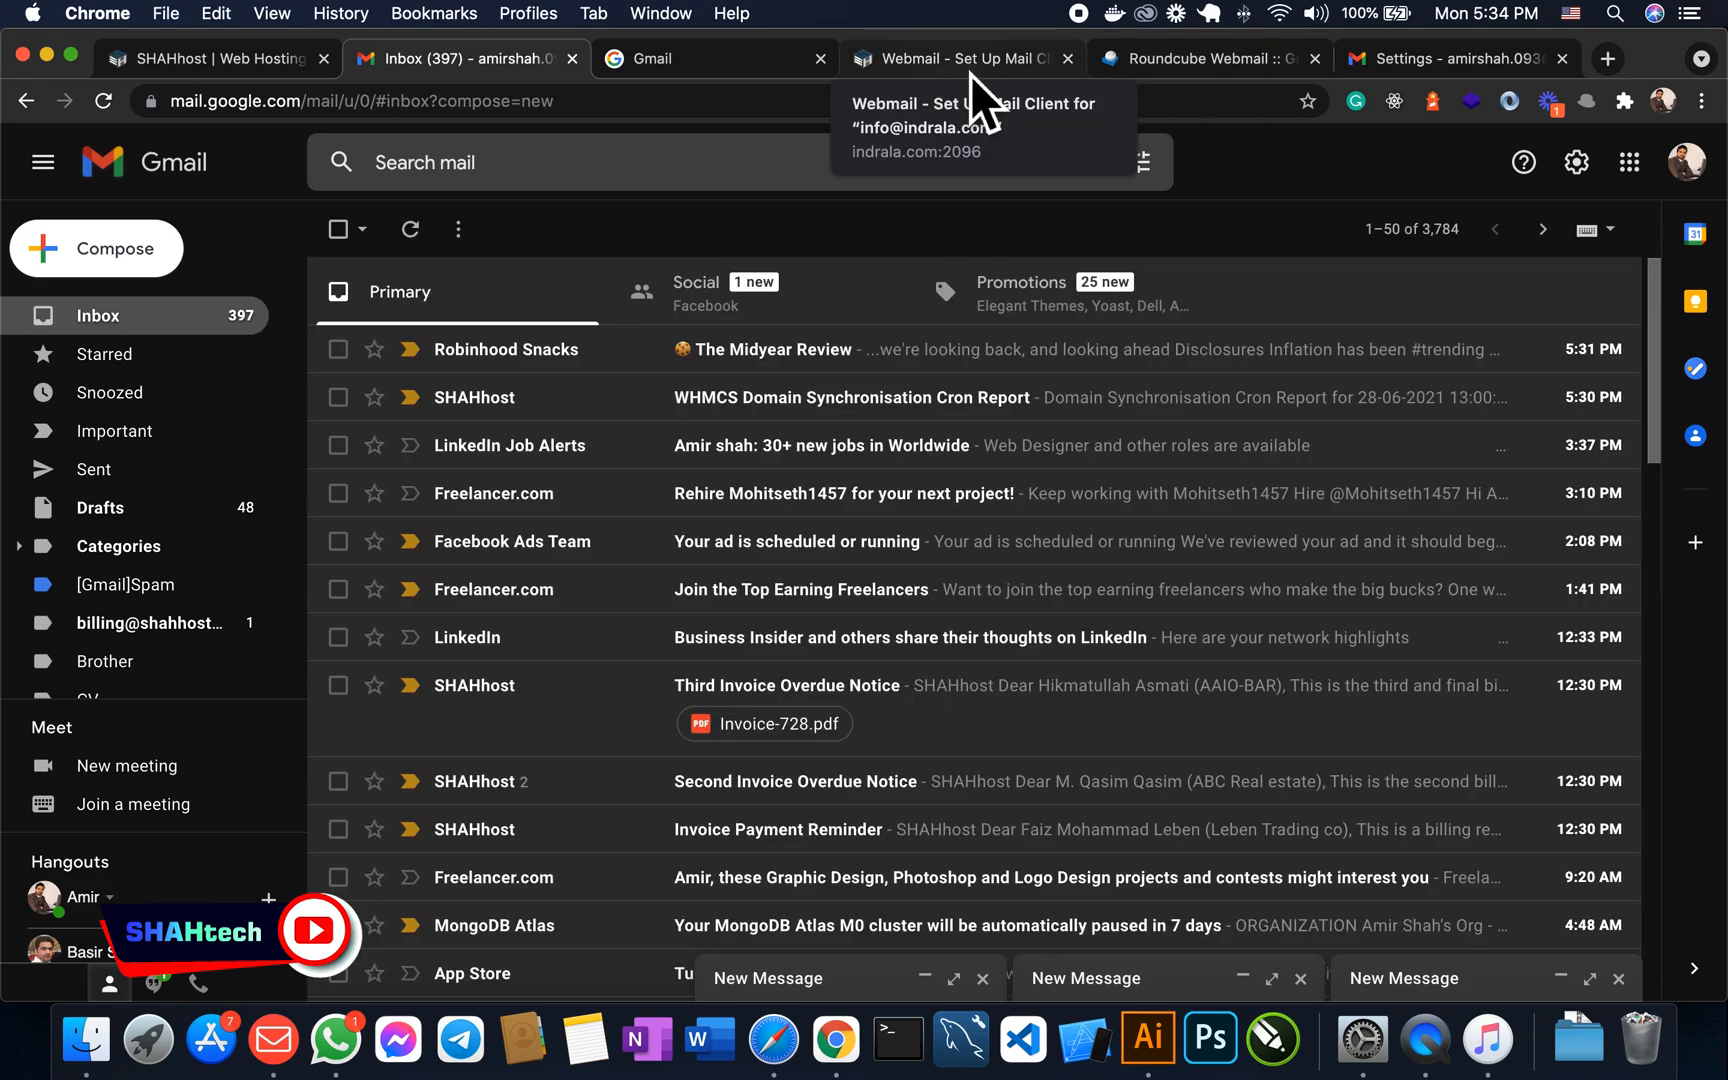
click(971, 70)
scroll(1000, 318, up, 10)
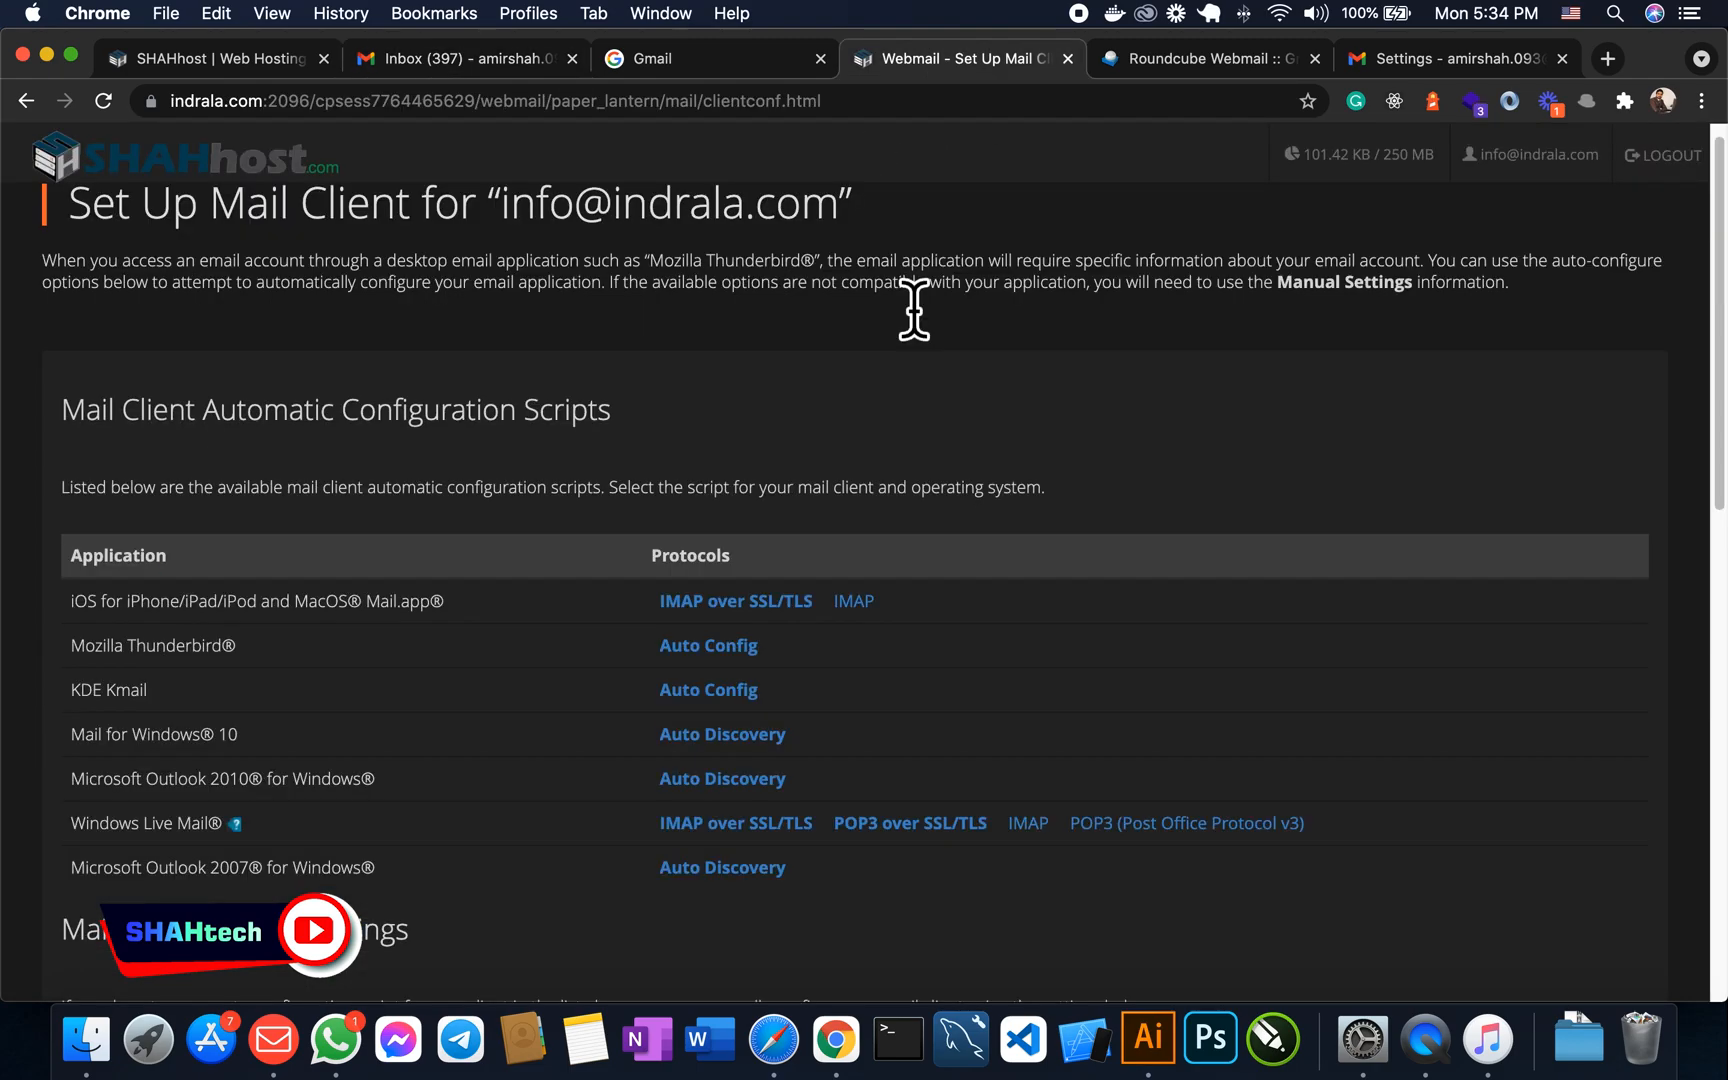
scroll(800, 325, down, 15)
scroll(761, 321, up, 15)
click(1197, 74)
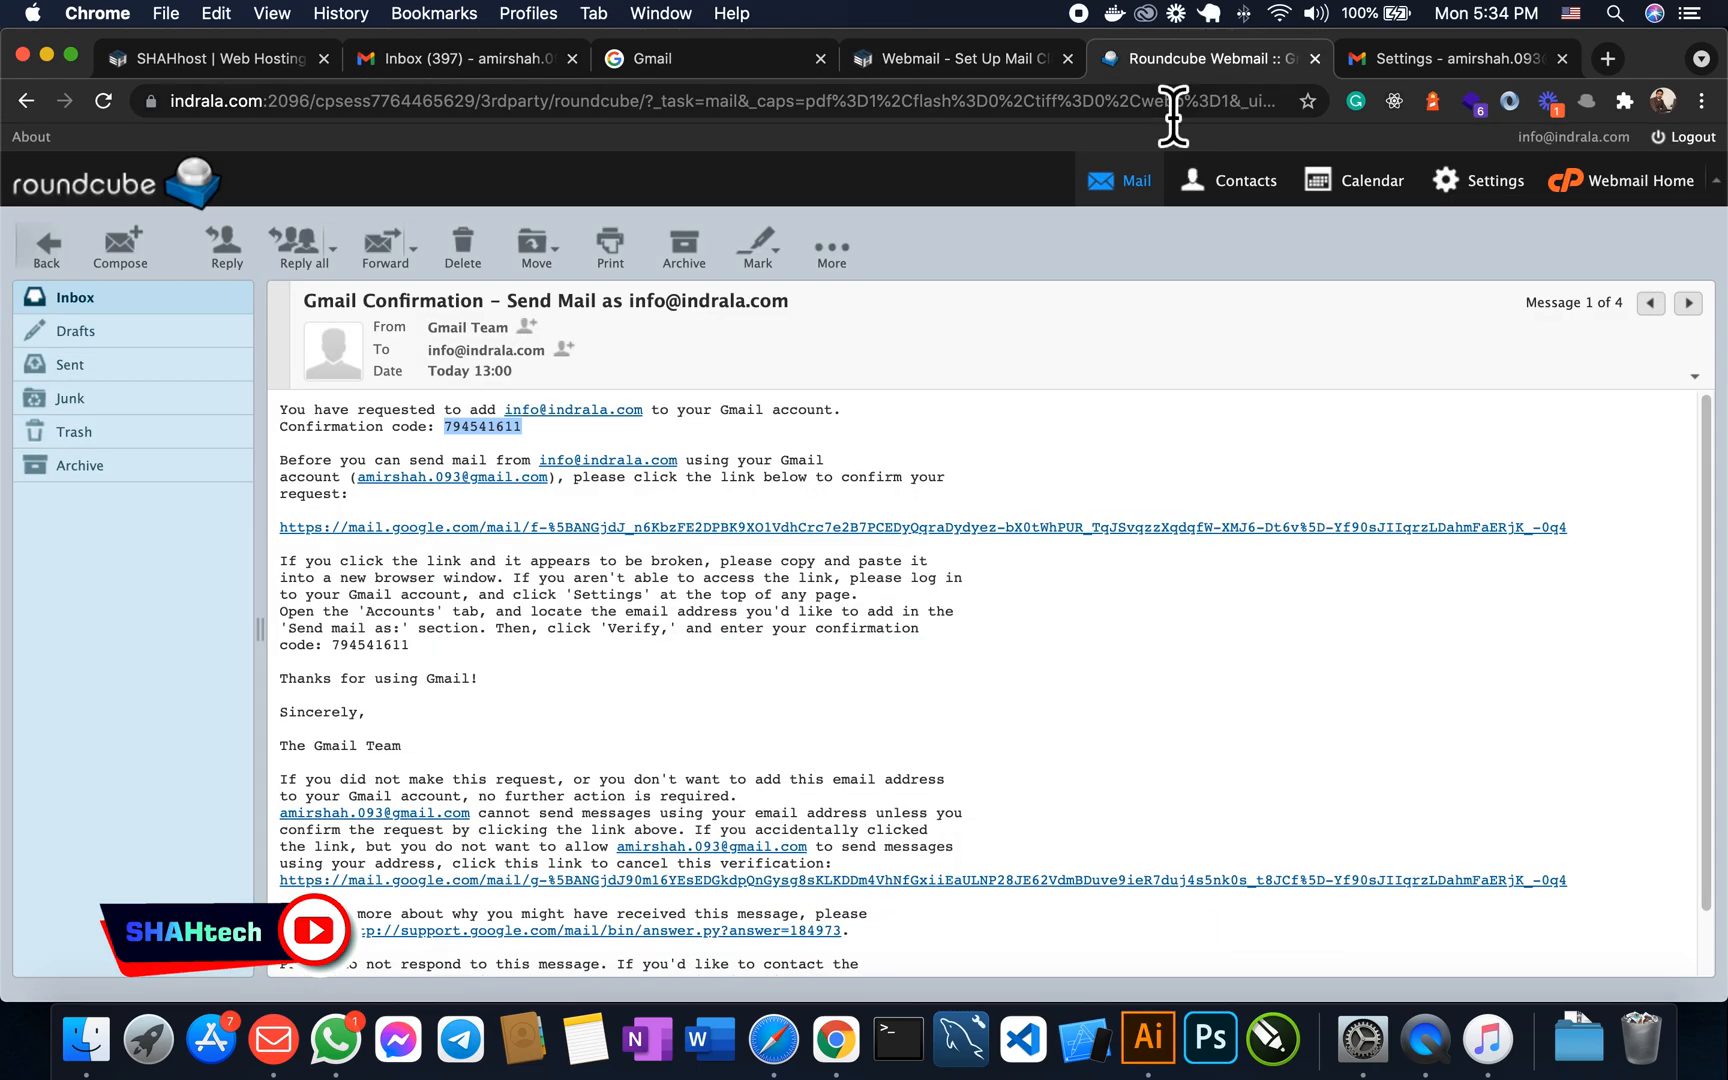
click(85, 302)
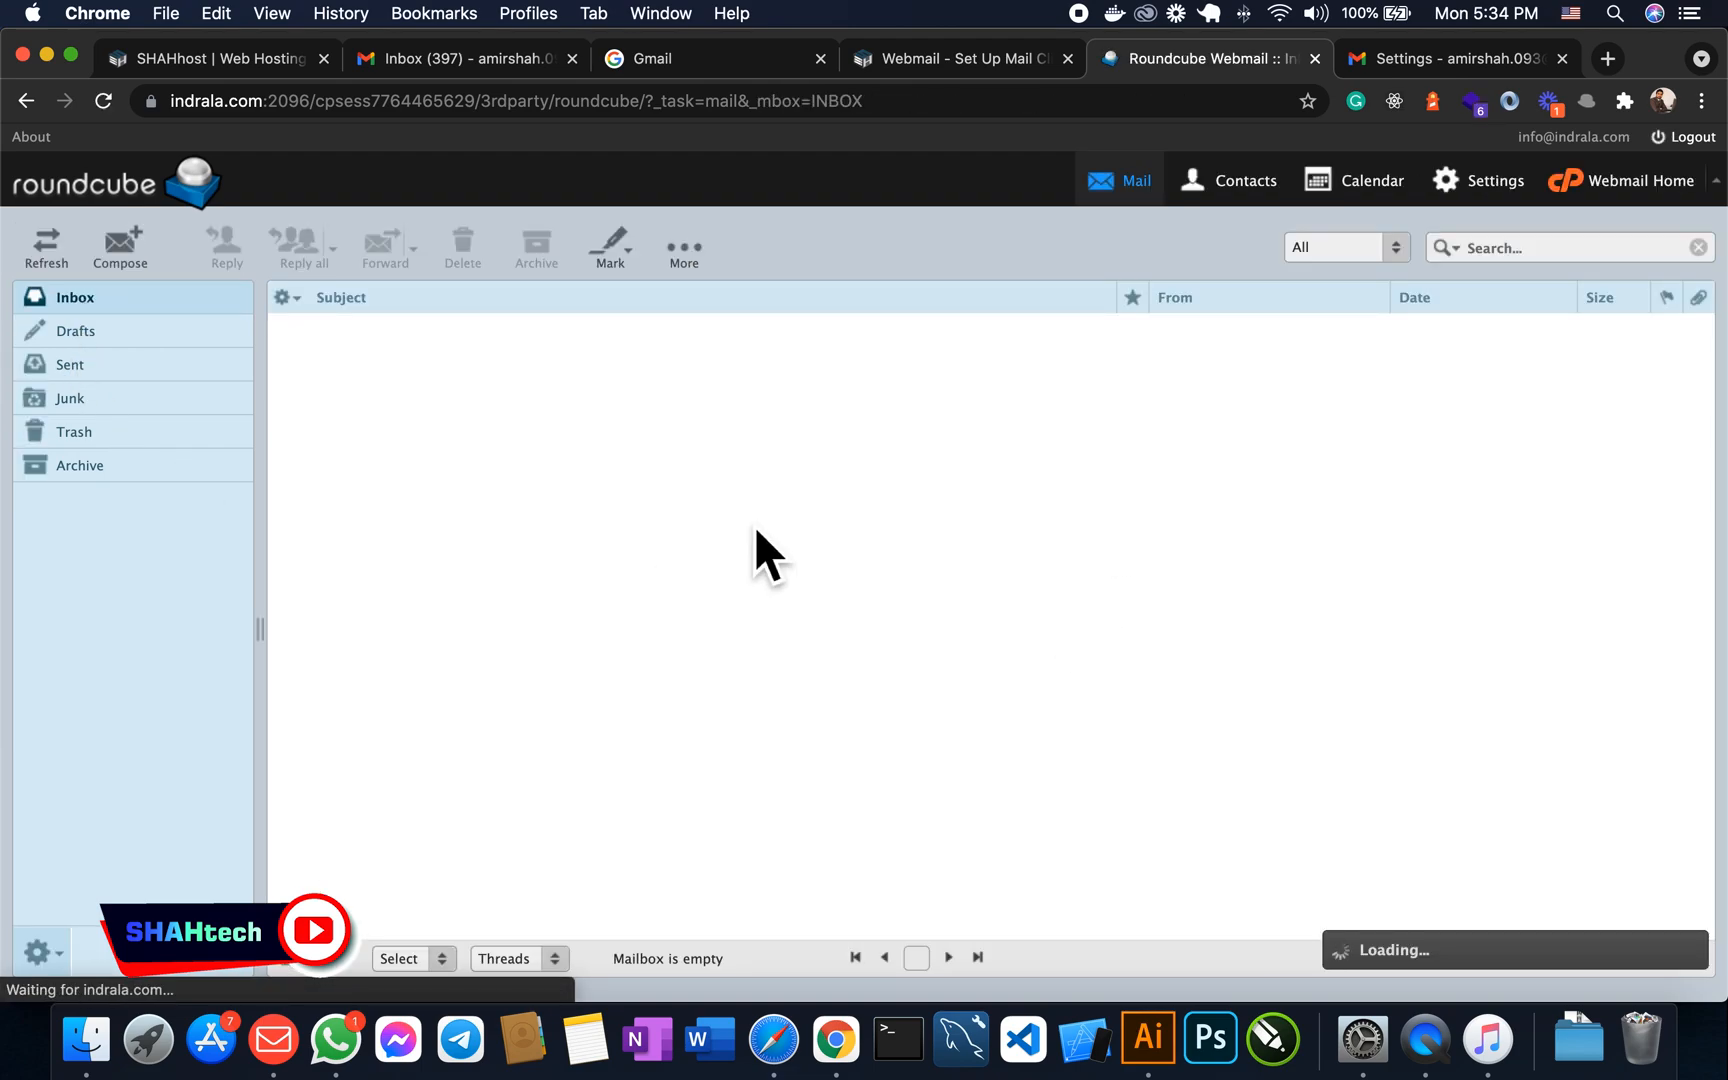
click(1645, 198)
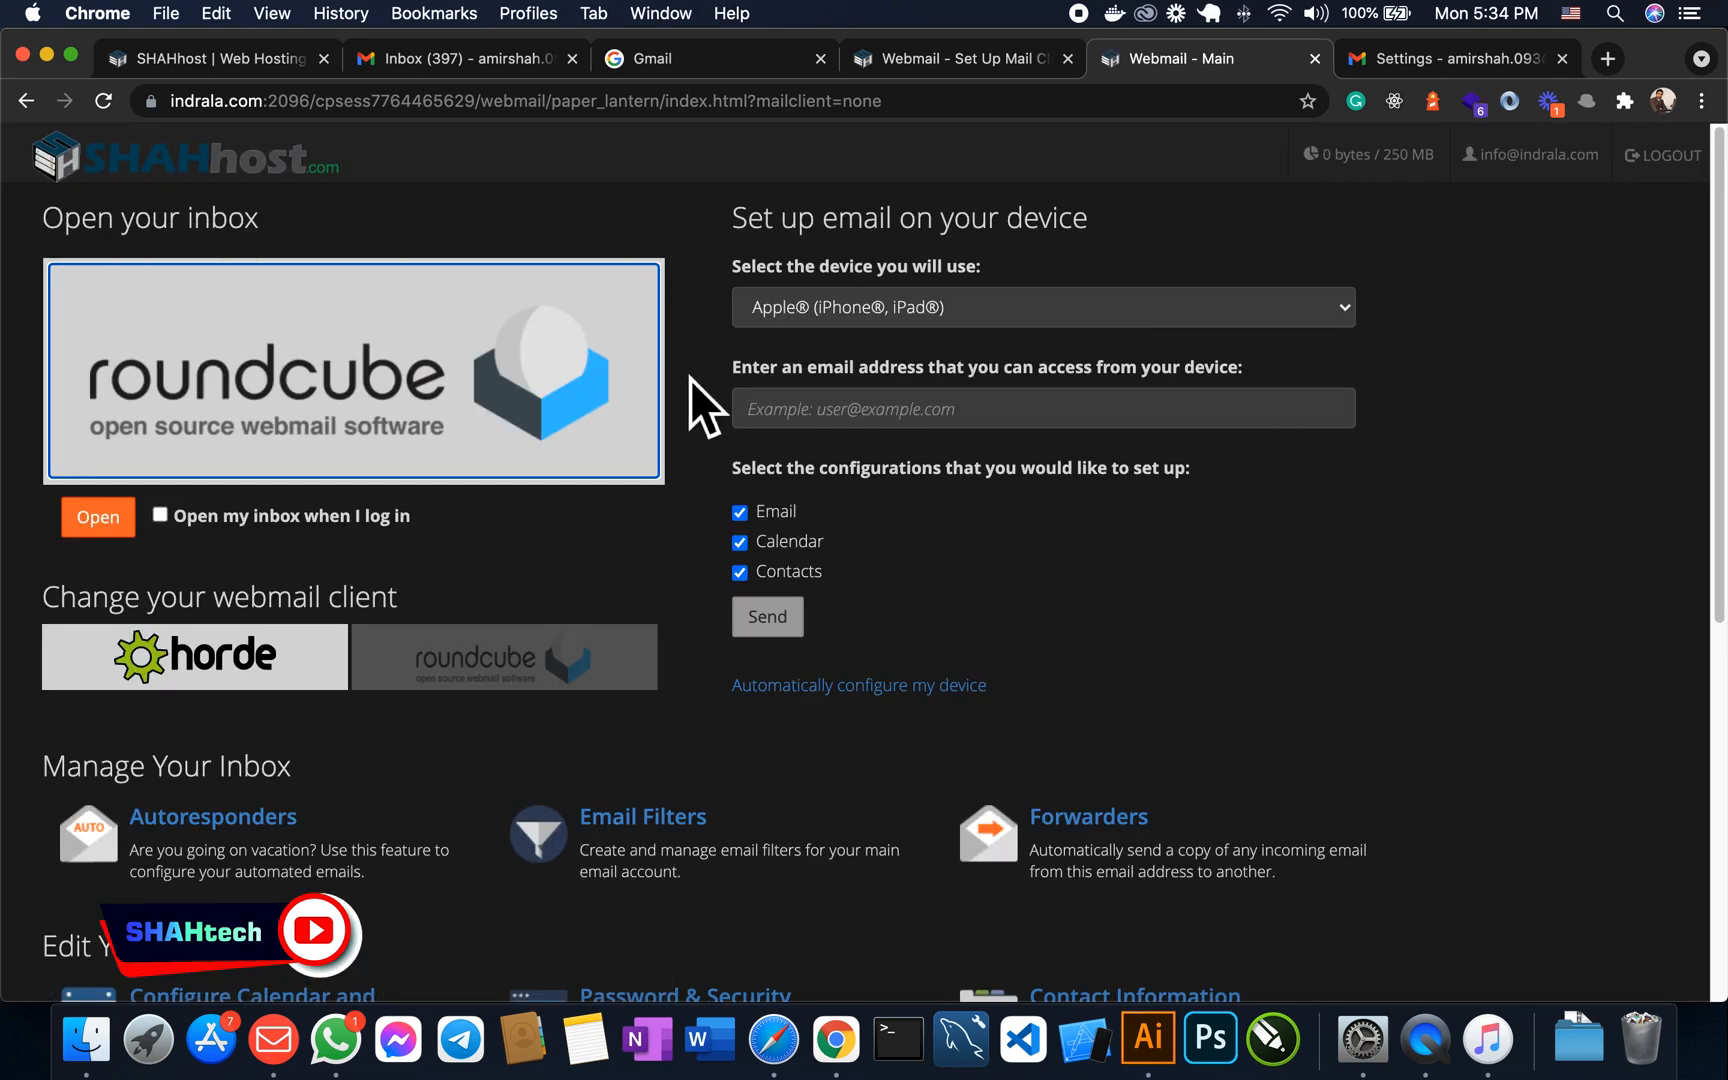
scroll(690, 379, down, 2)
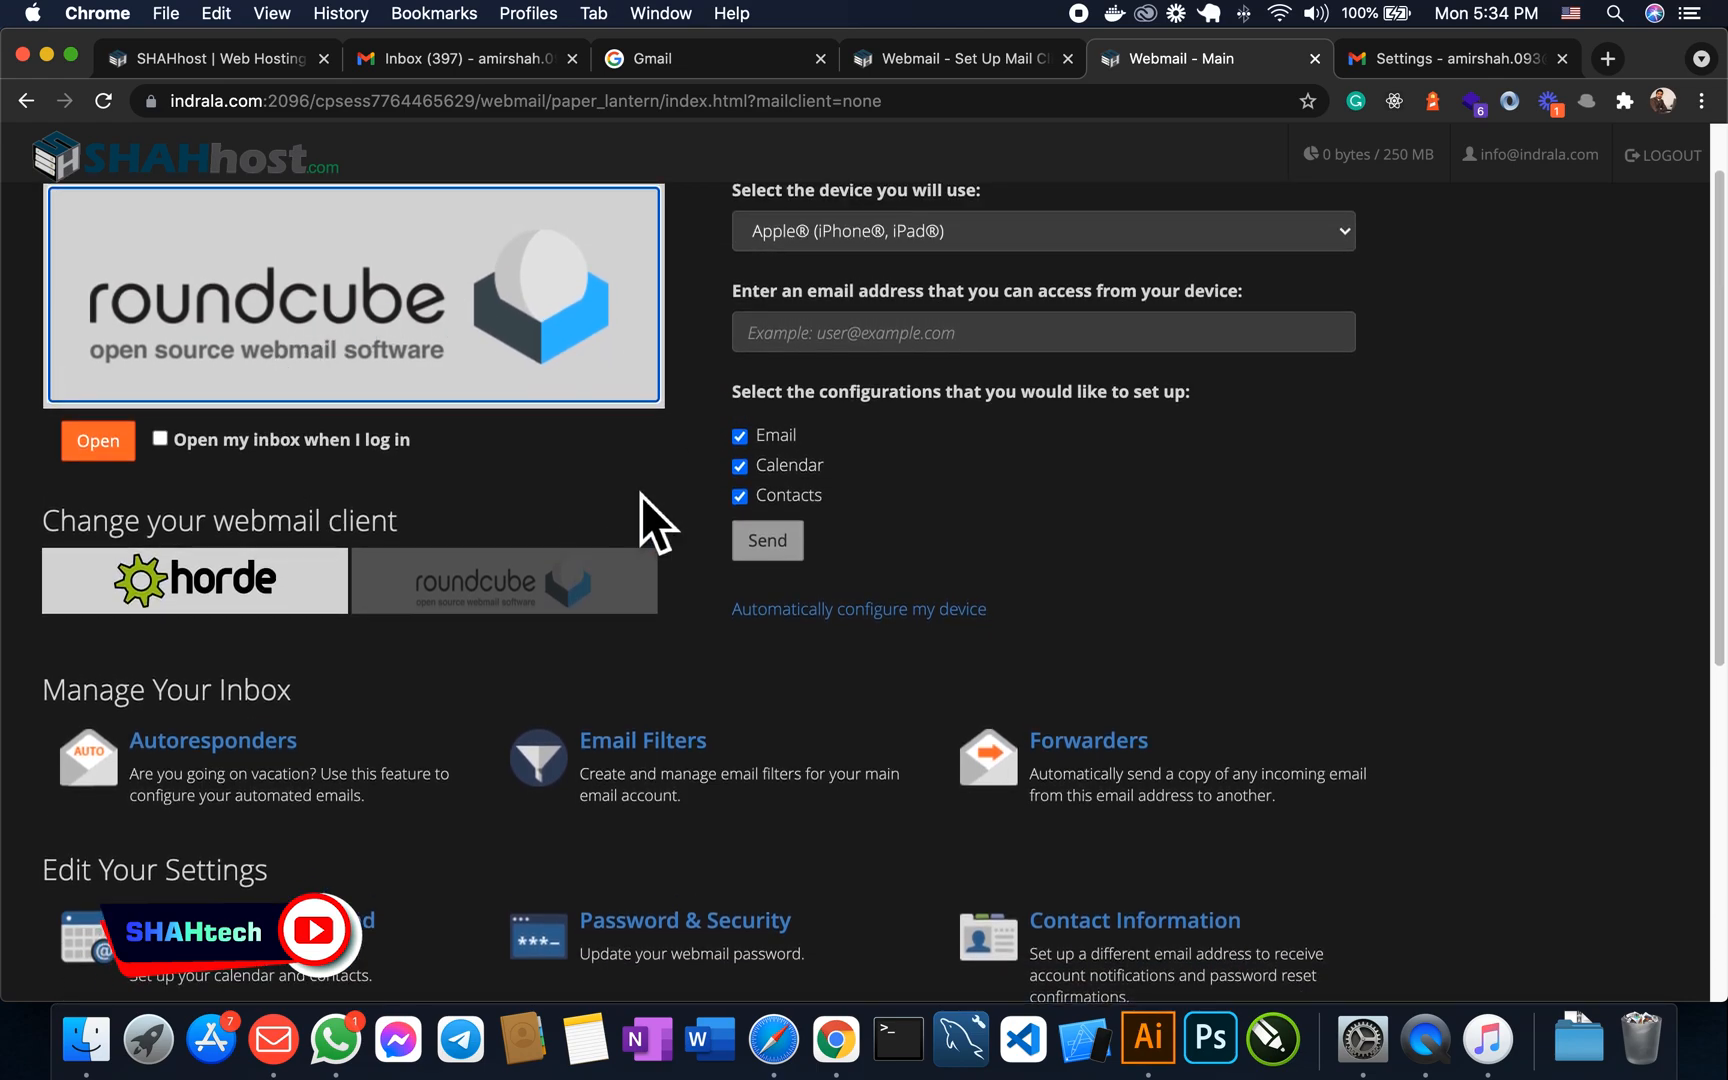
scroll(680, 490, up, 3)
scroll(706, 470, down, 3)
scroll(298, 425, down, 15)
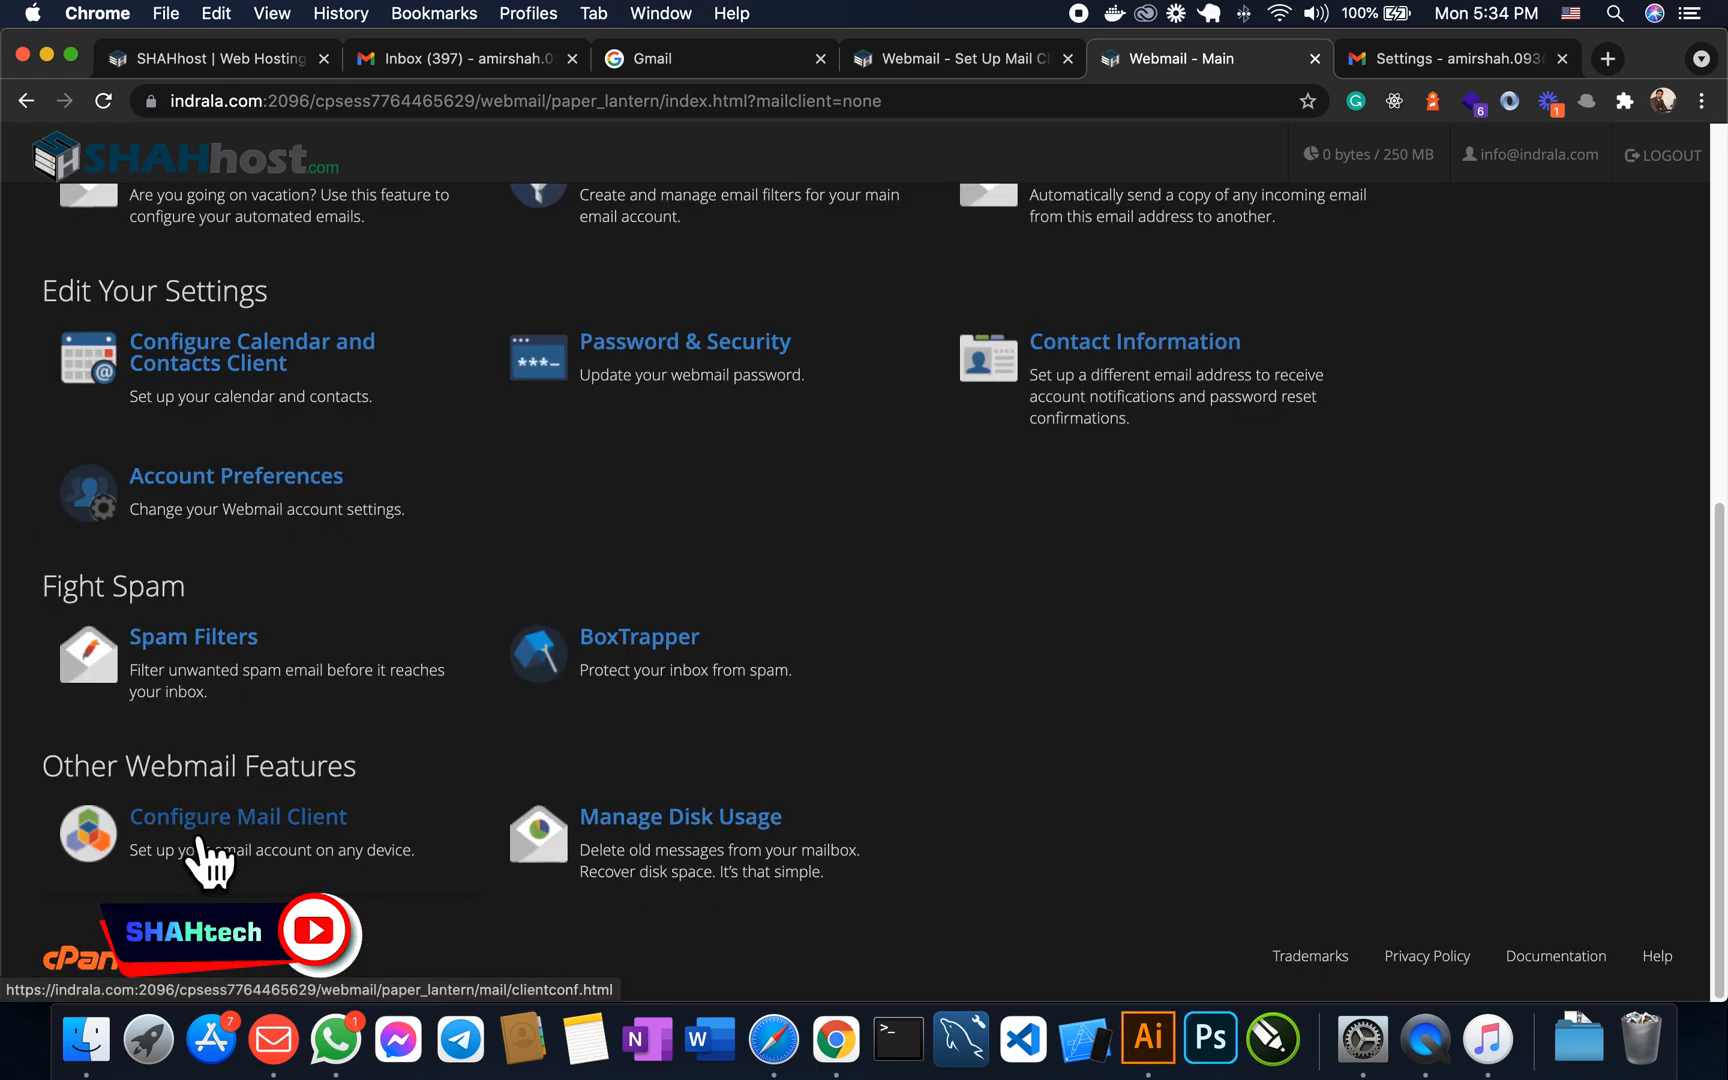
click(233, 845)
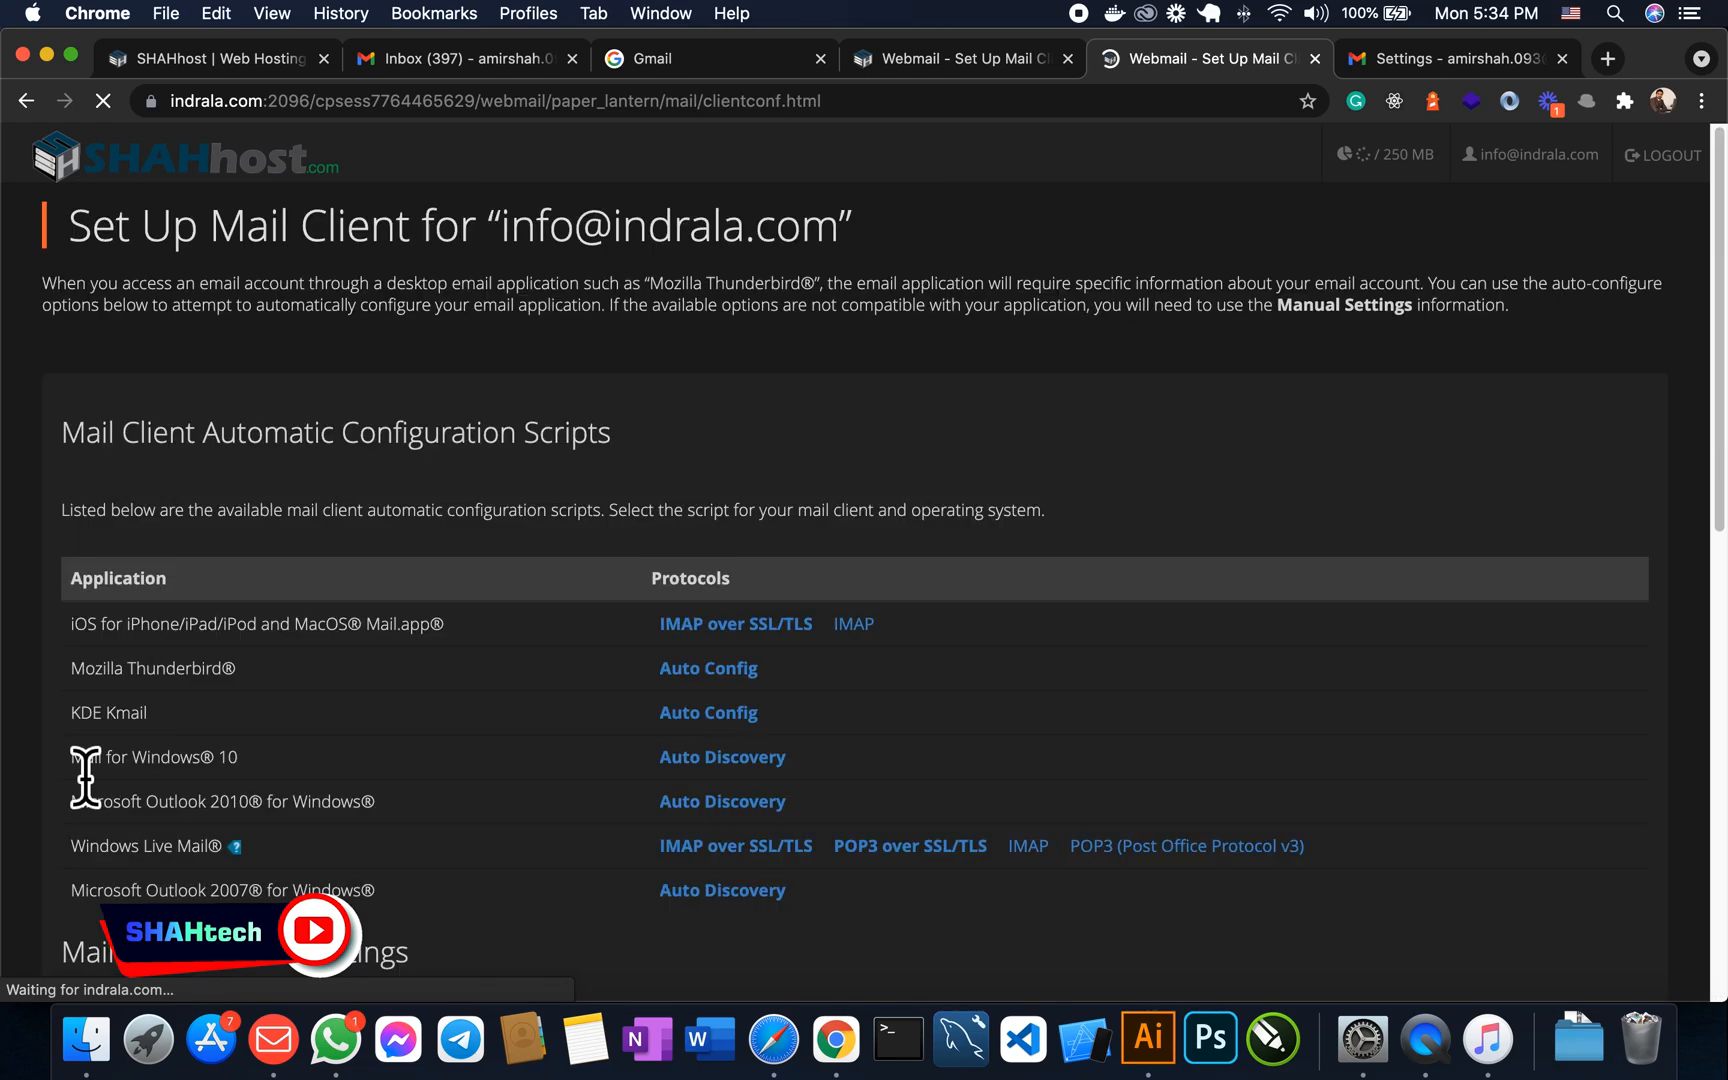
scroll(575, 676, down, 1)
scroll(575, 676, down, 7)
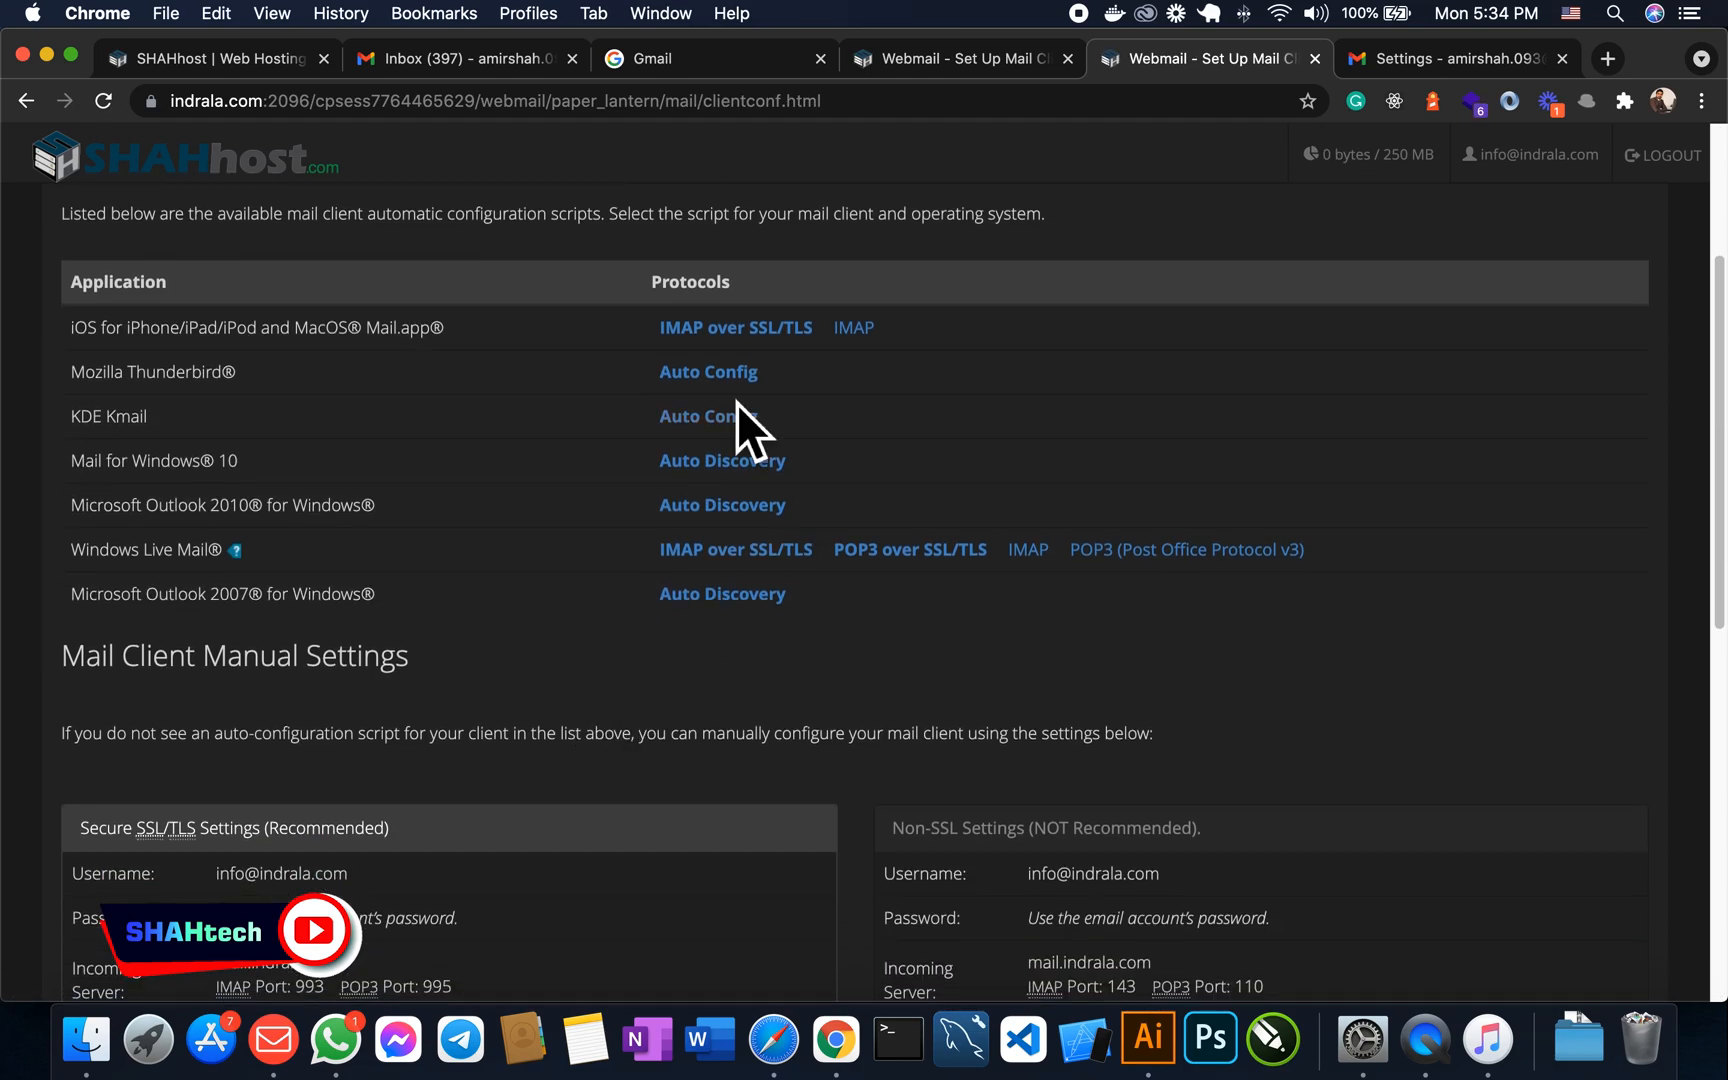
scroll(535, 560, down, 3)
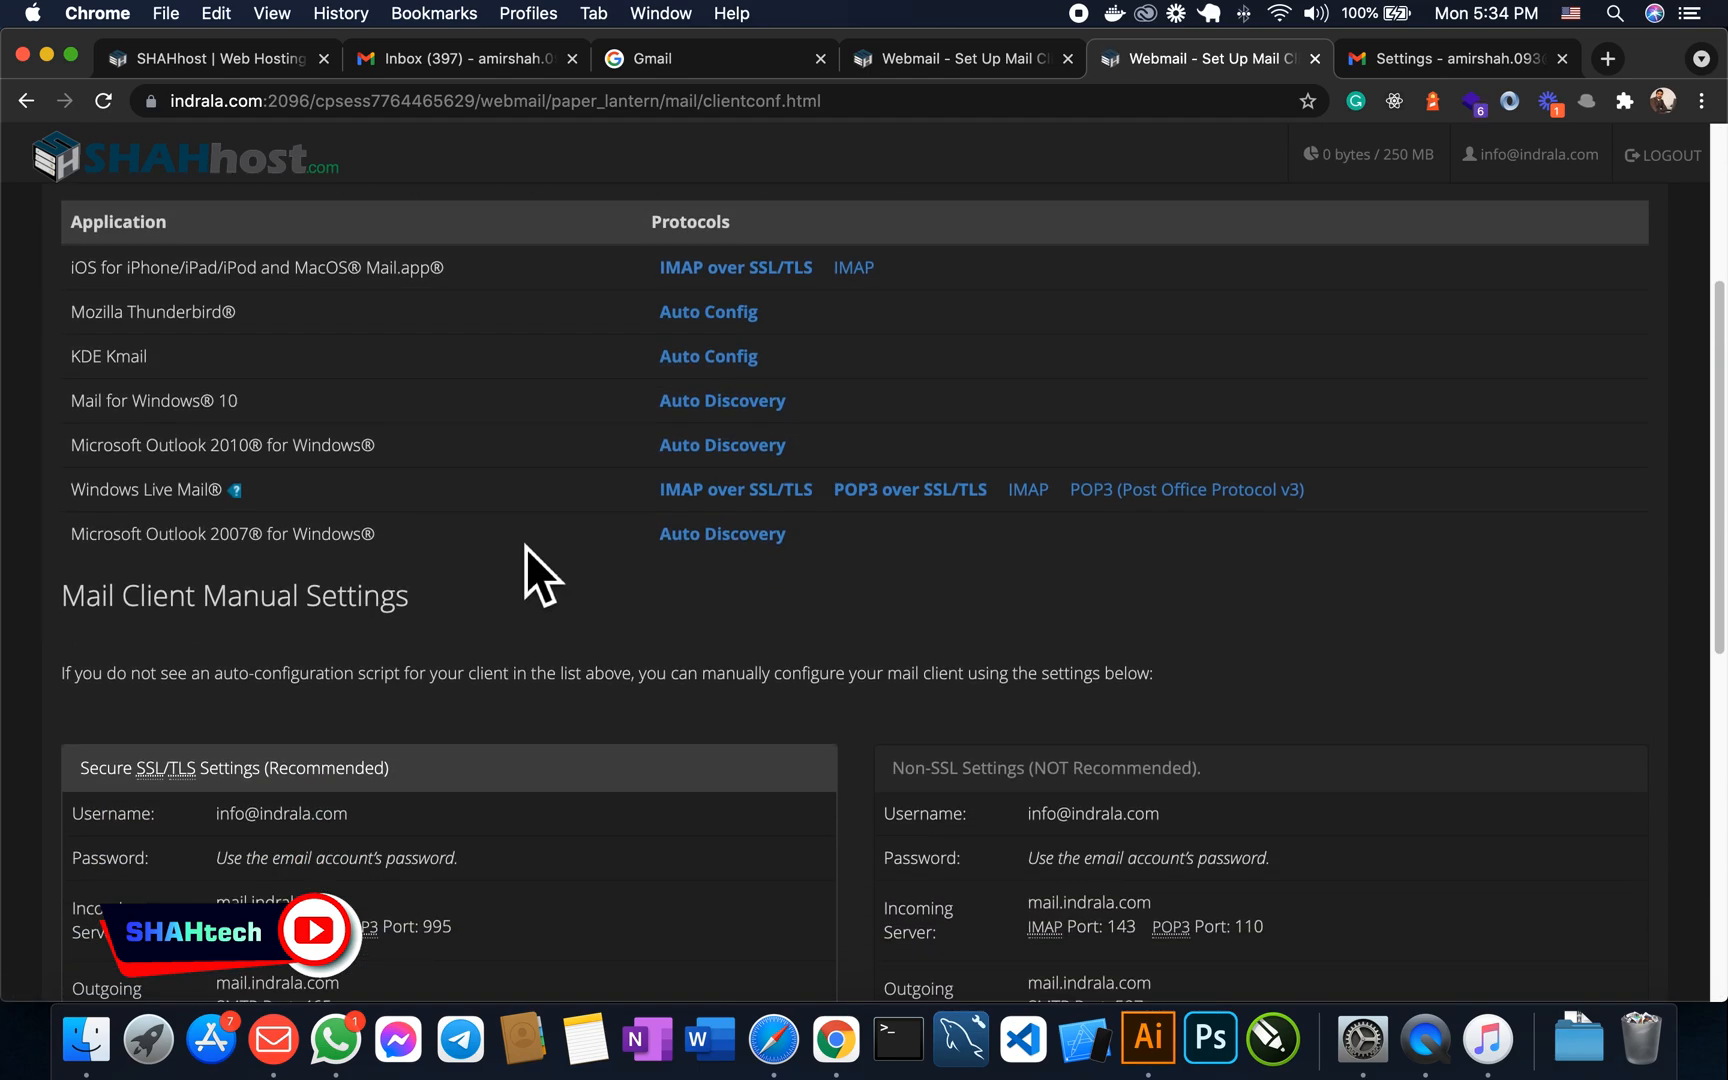
scroll(620, 509, down, 10)
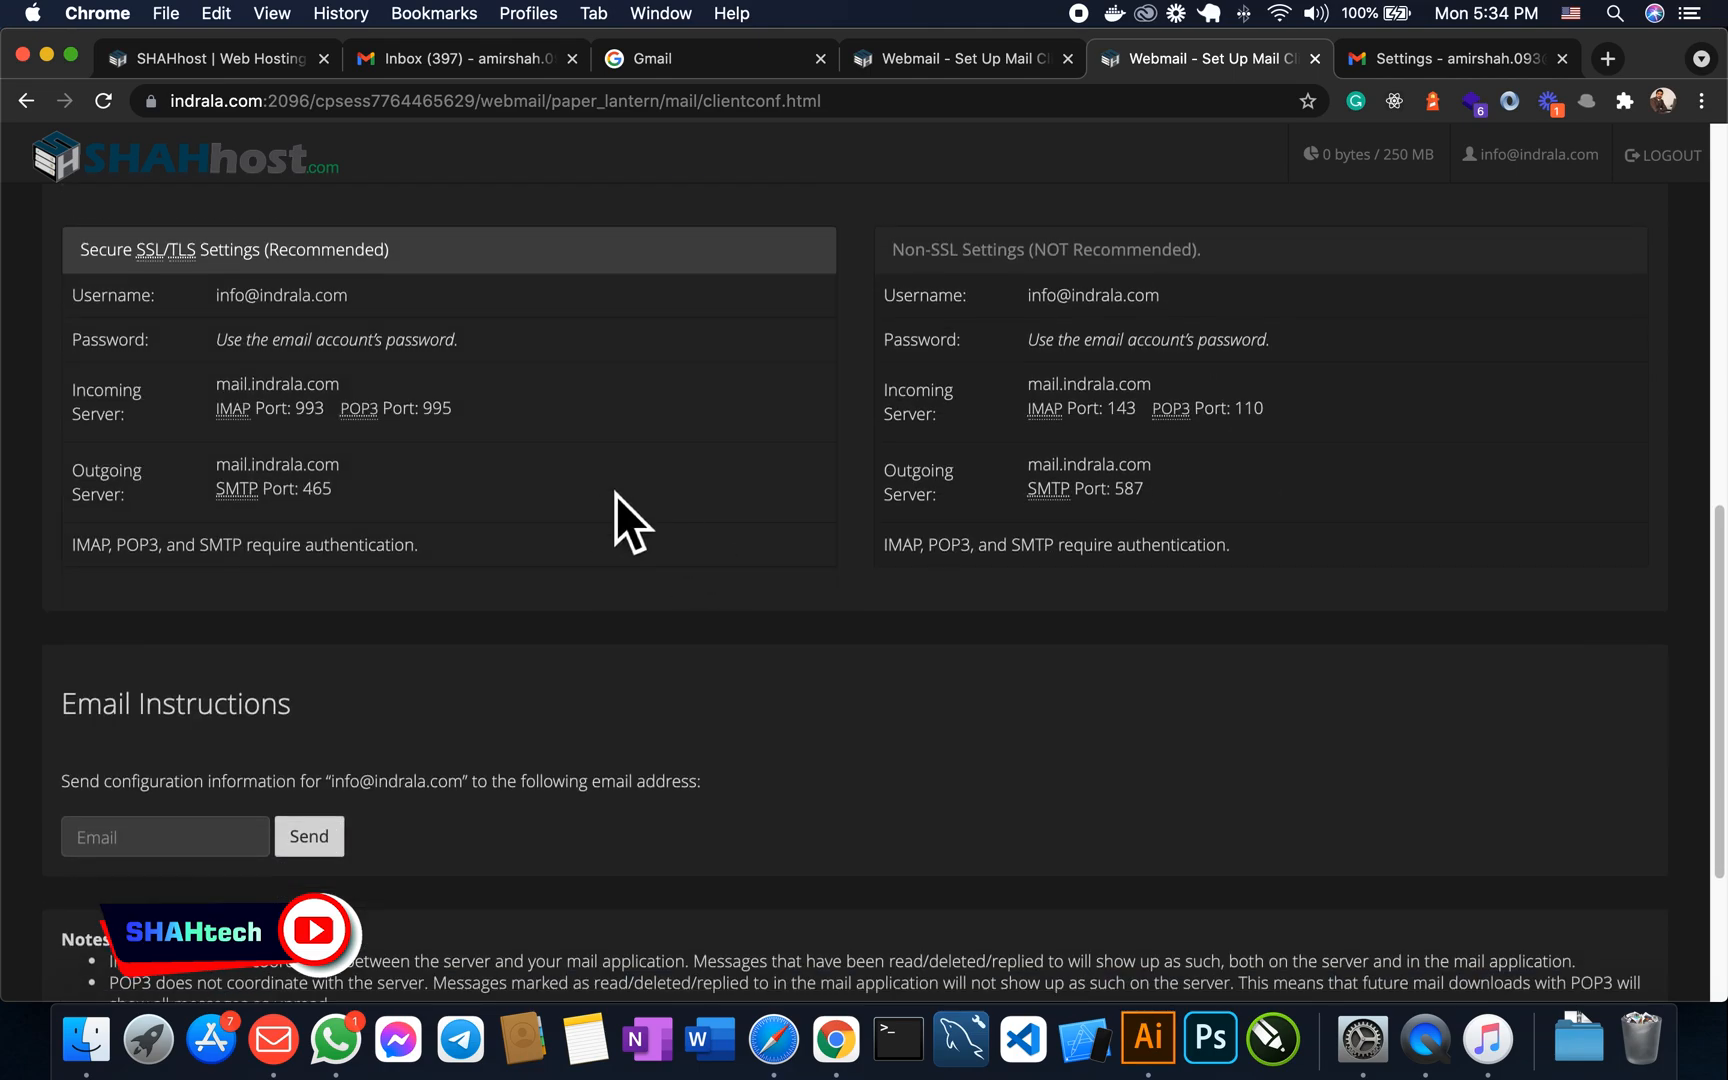
drag(90, 302, 350, 300)
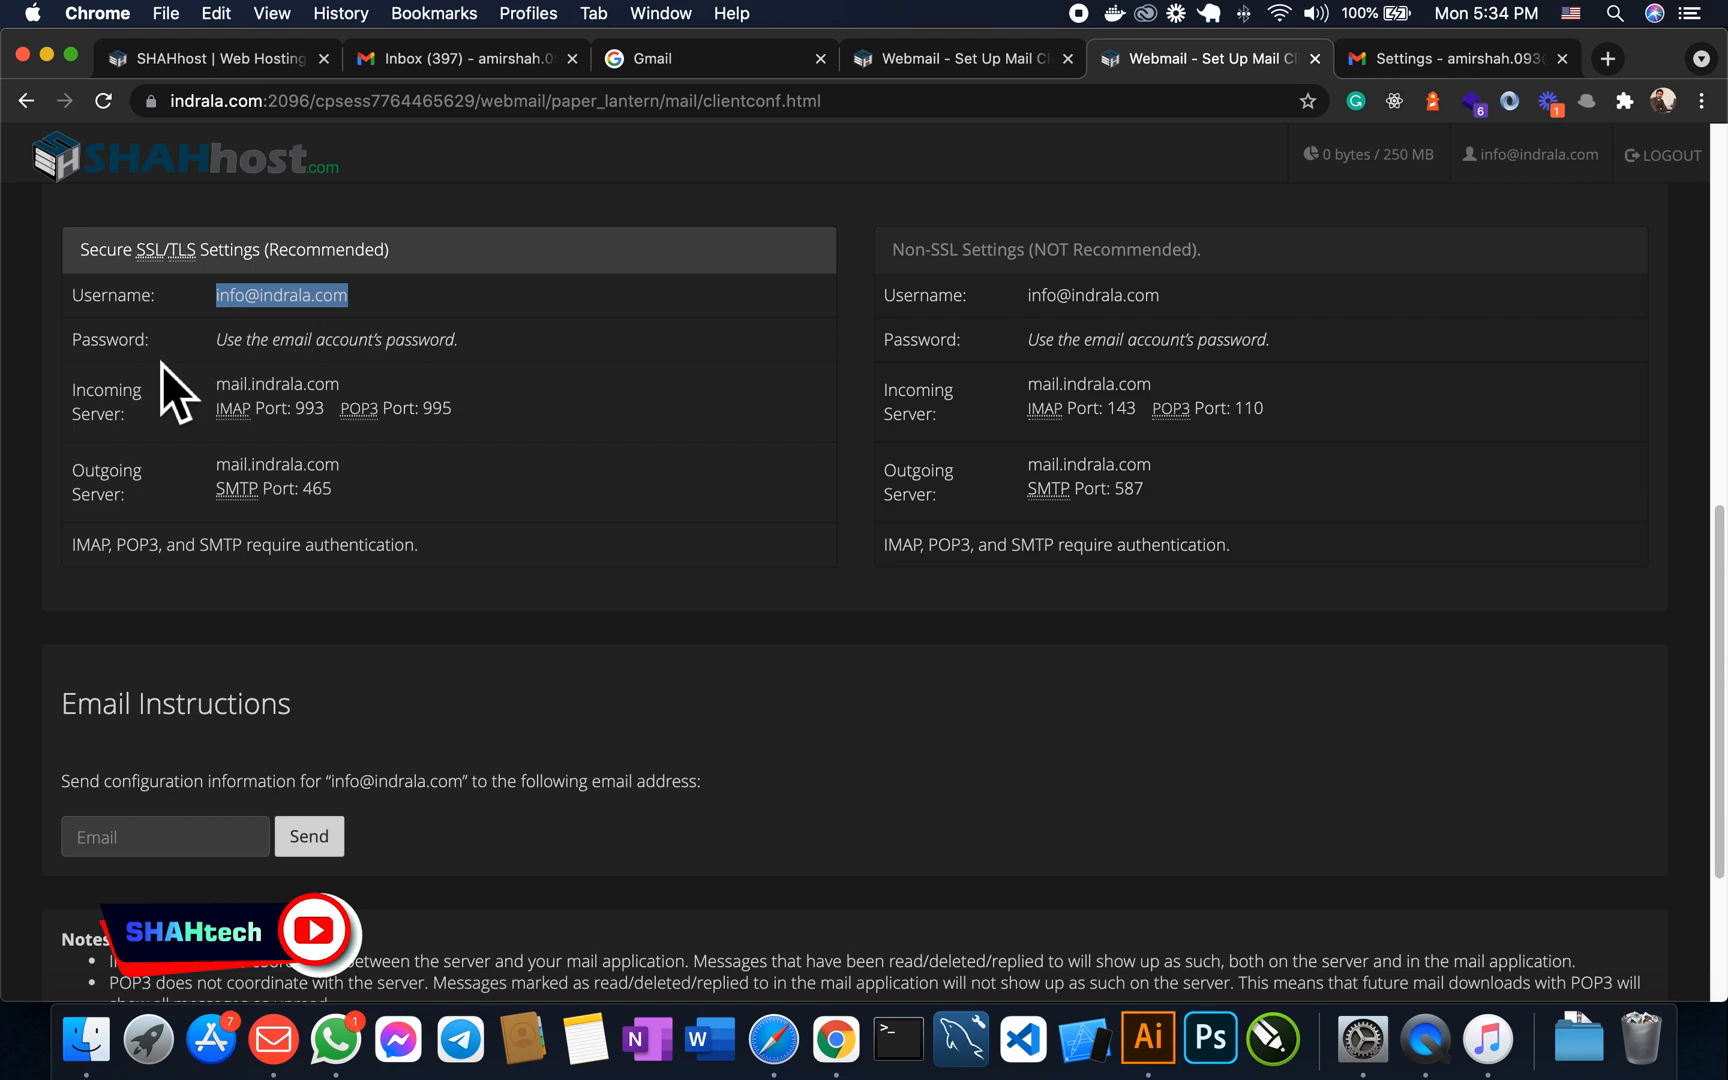
drag(221, 348, 493, 356)
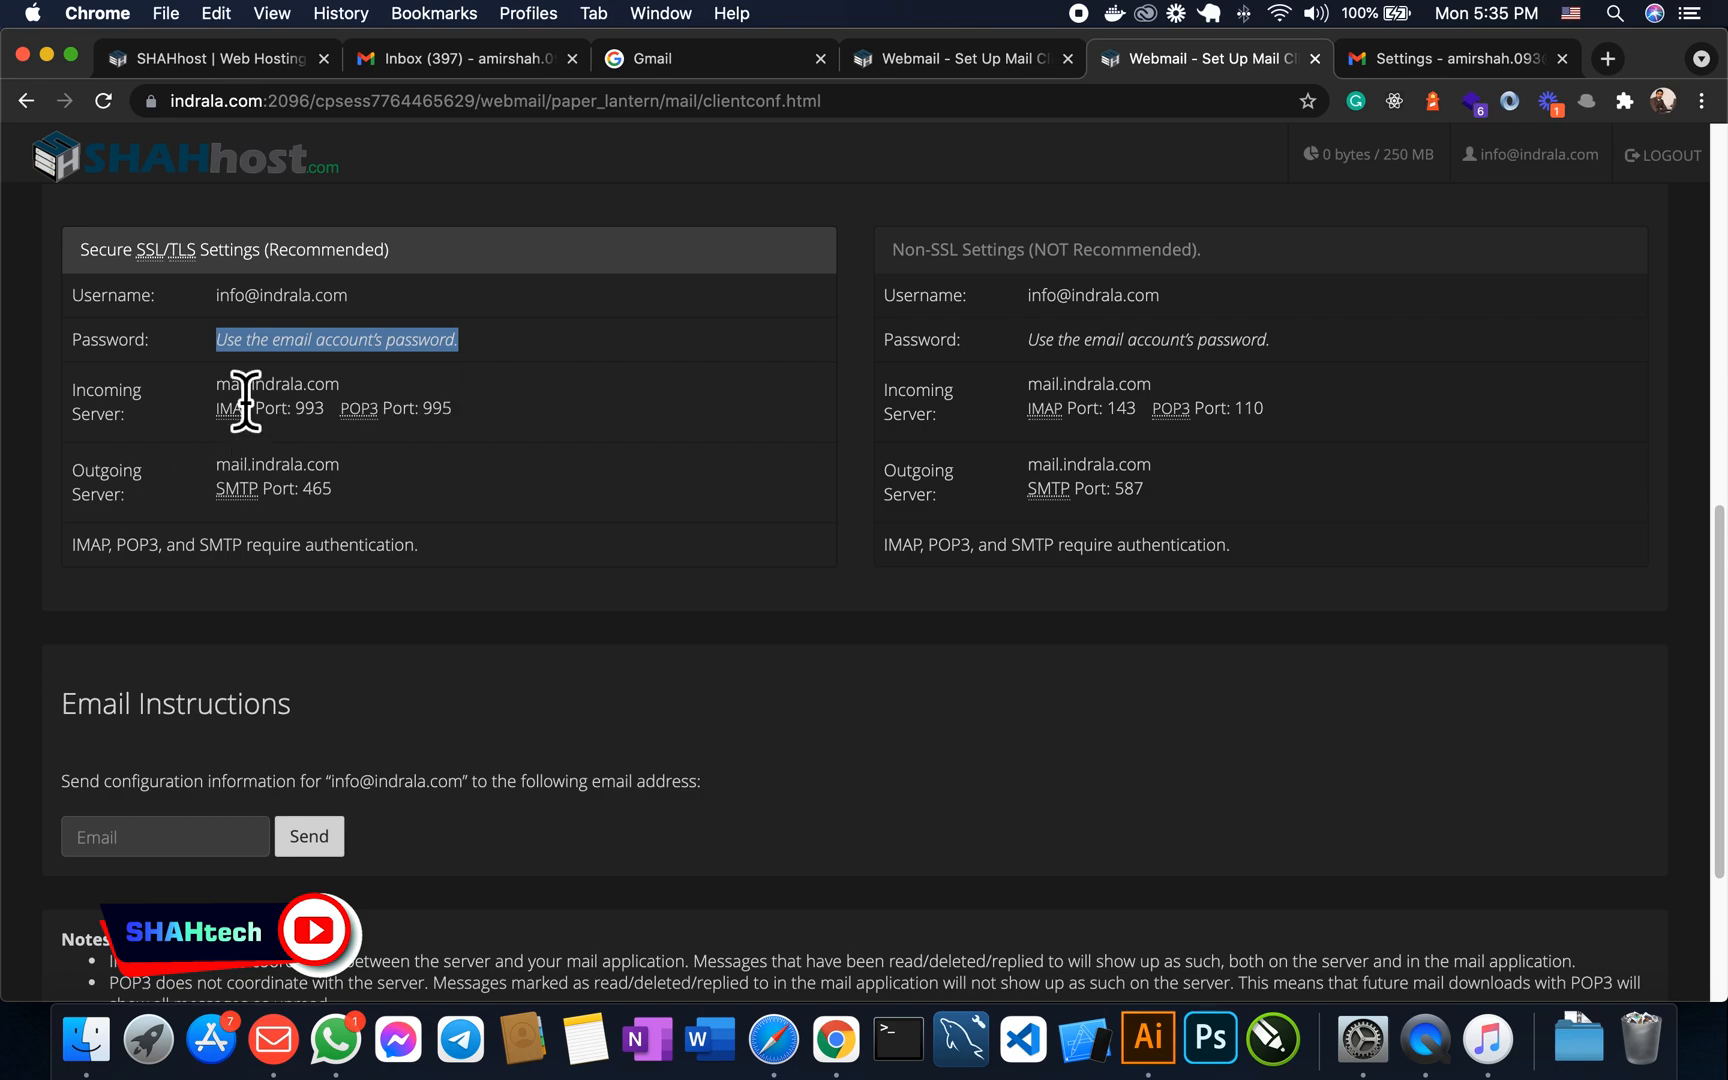
drag(218, 388, 340, 388)
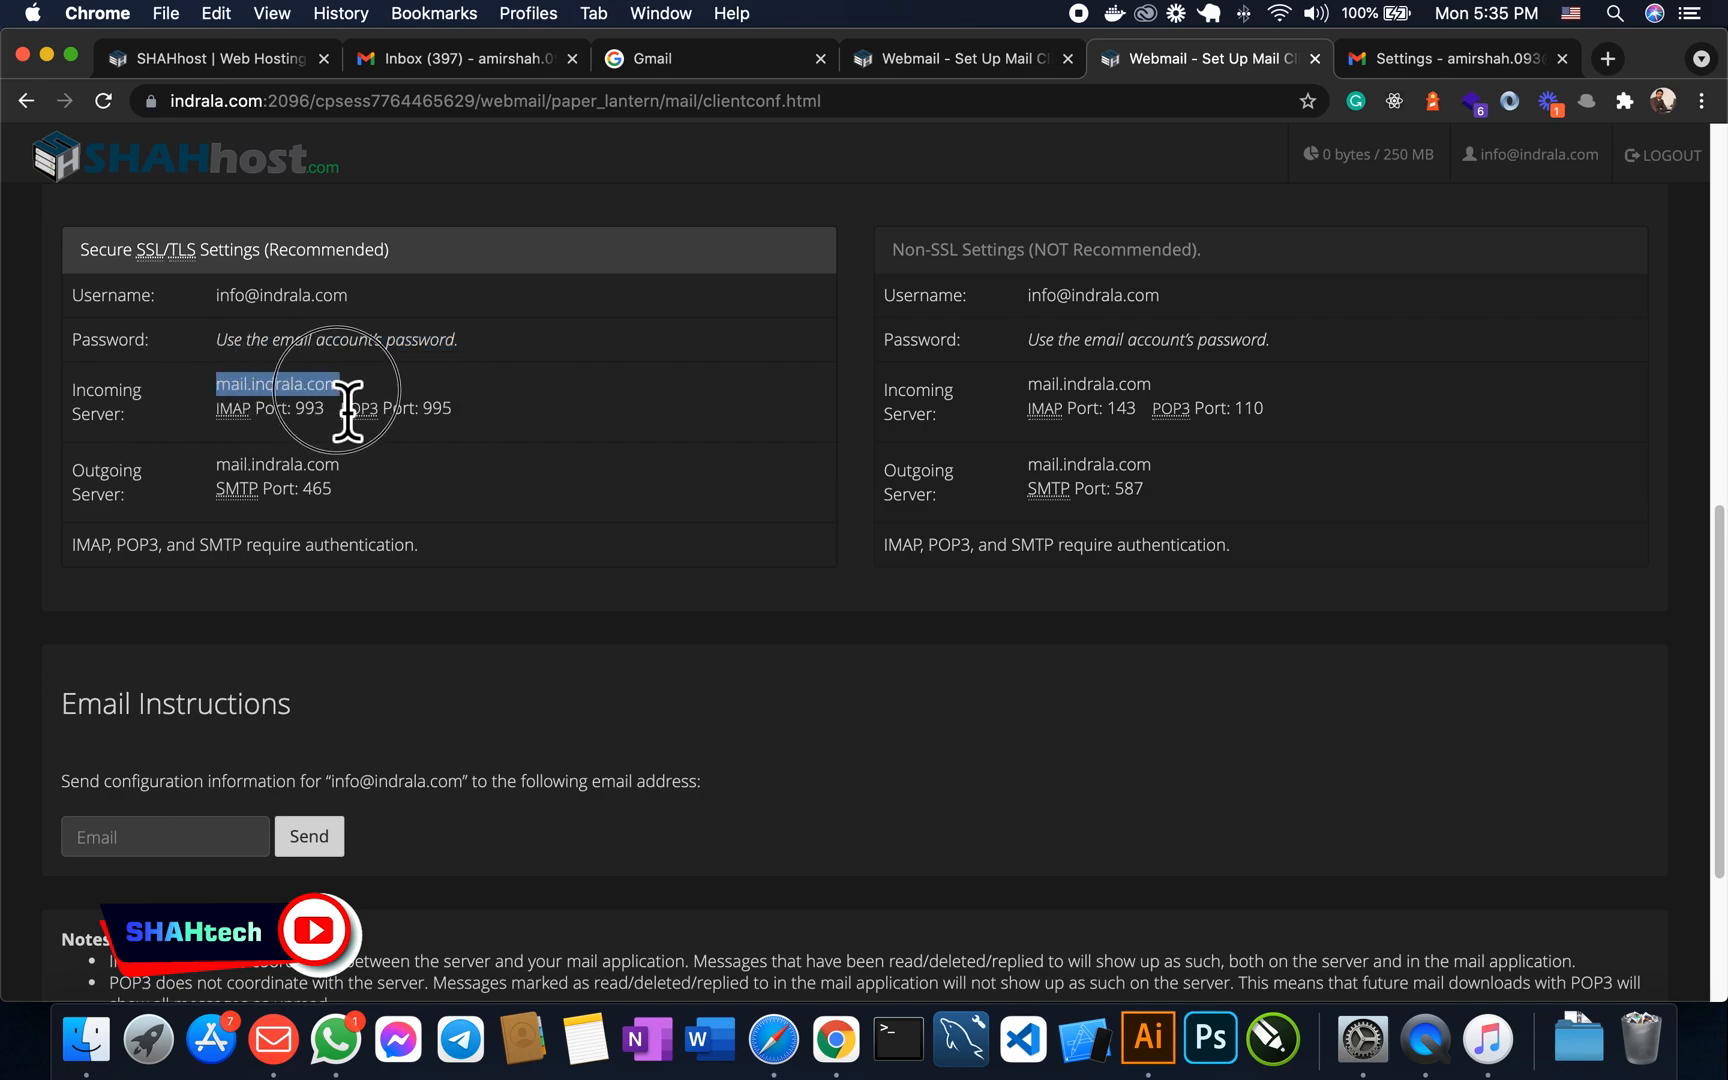
click(285, 389)
drag(217, 389, 345, 412)
click(295, 411)
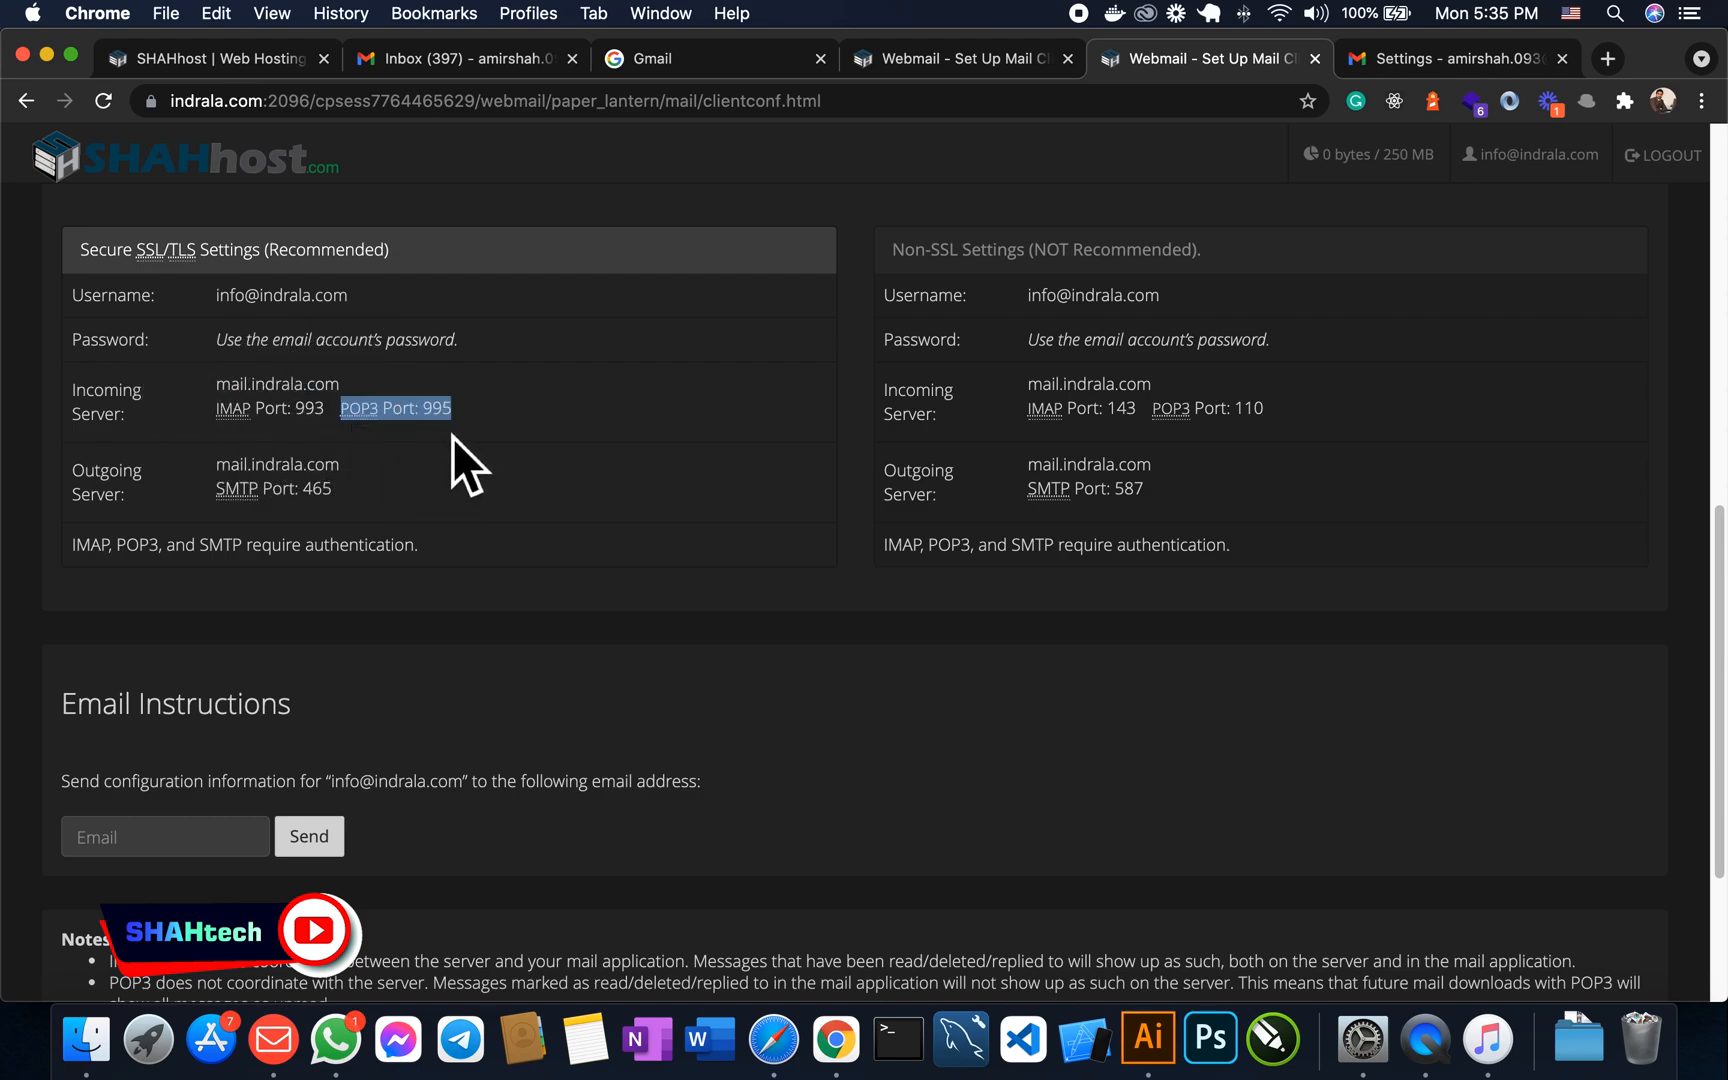
drag(221, 486, 322, 480)
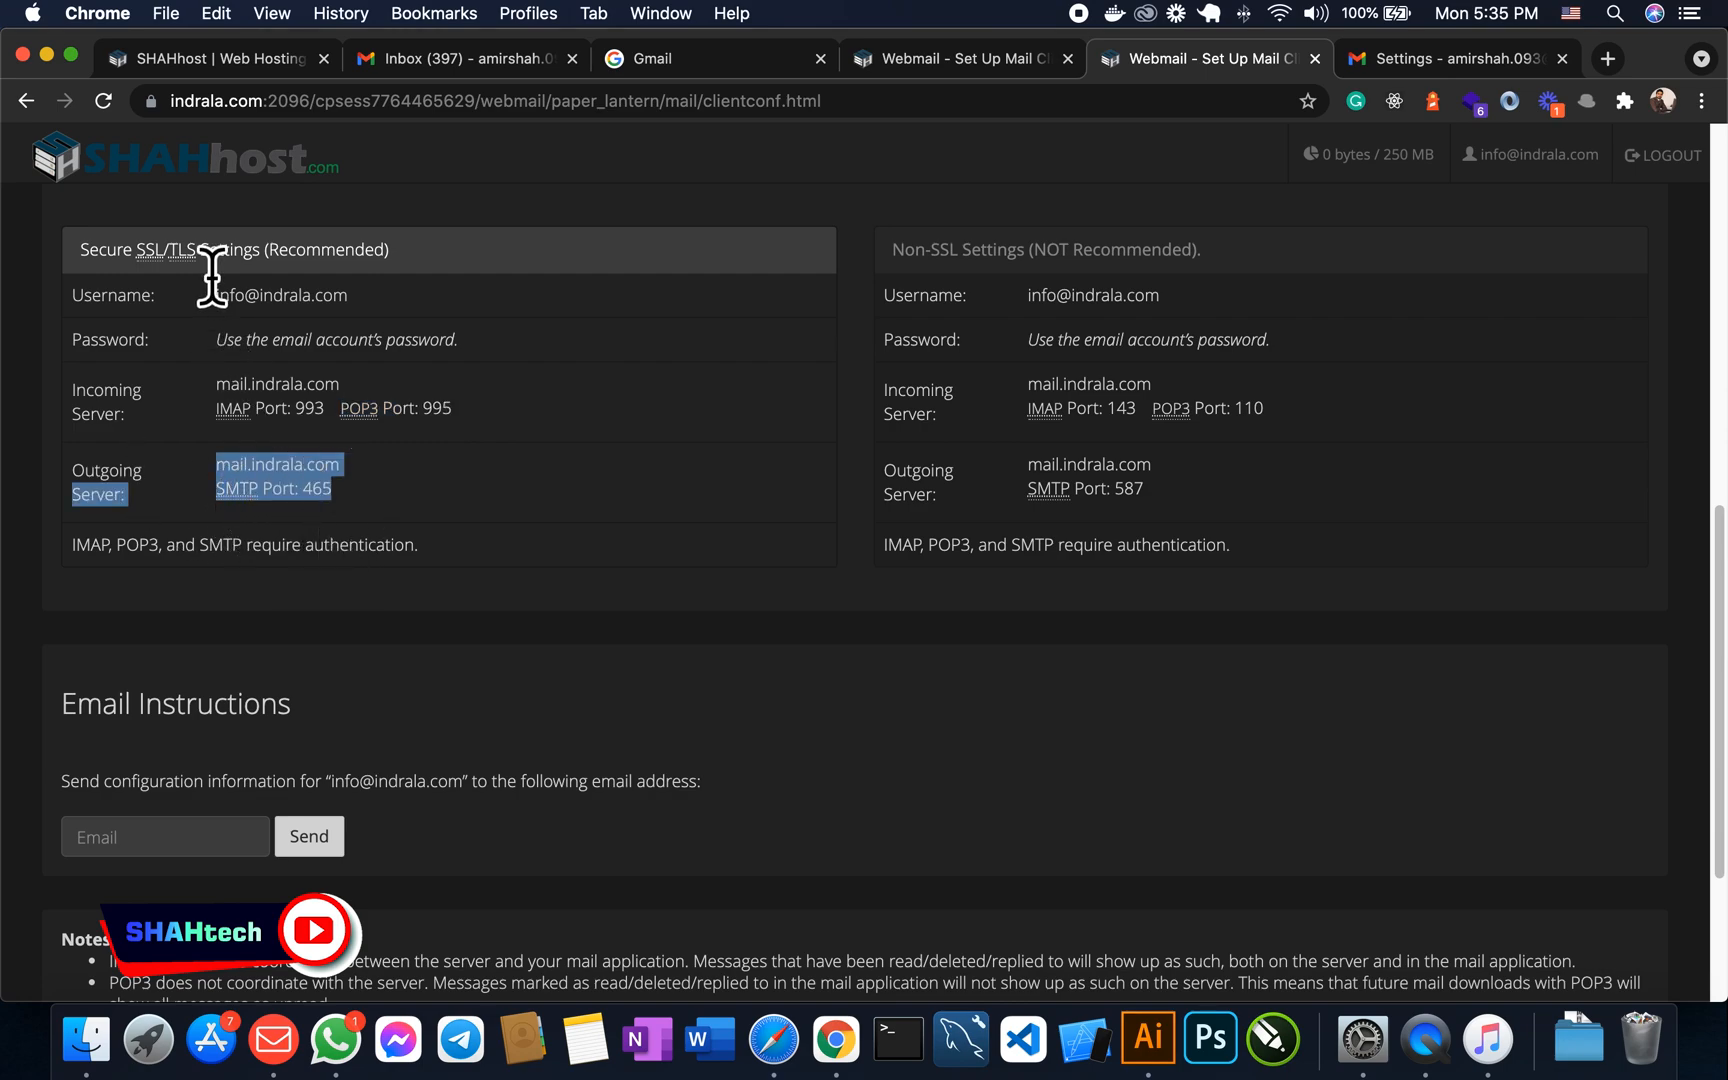
drag(200, 252, 138, 252)
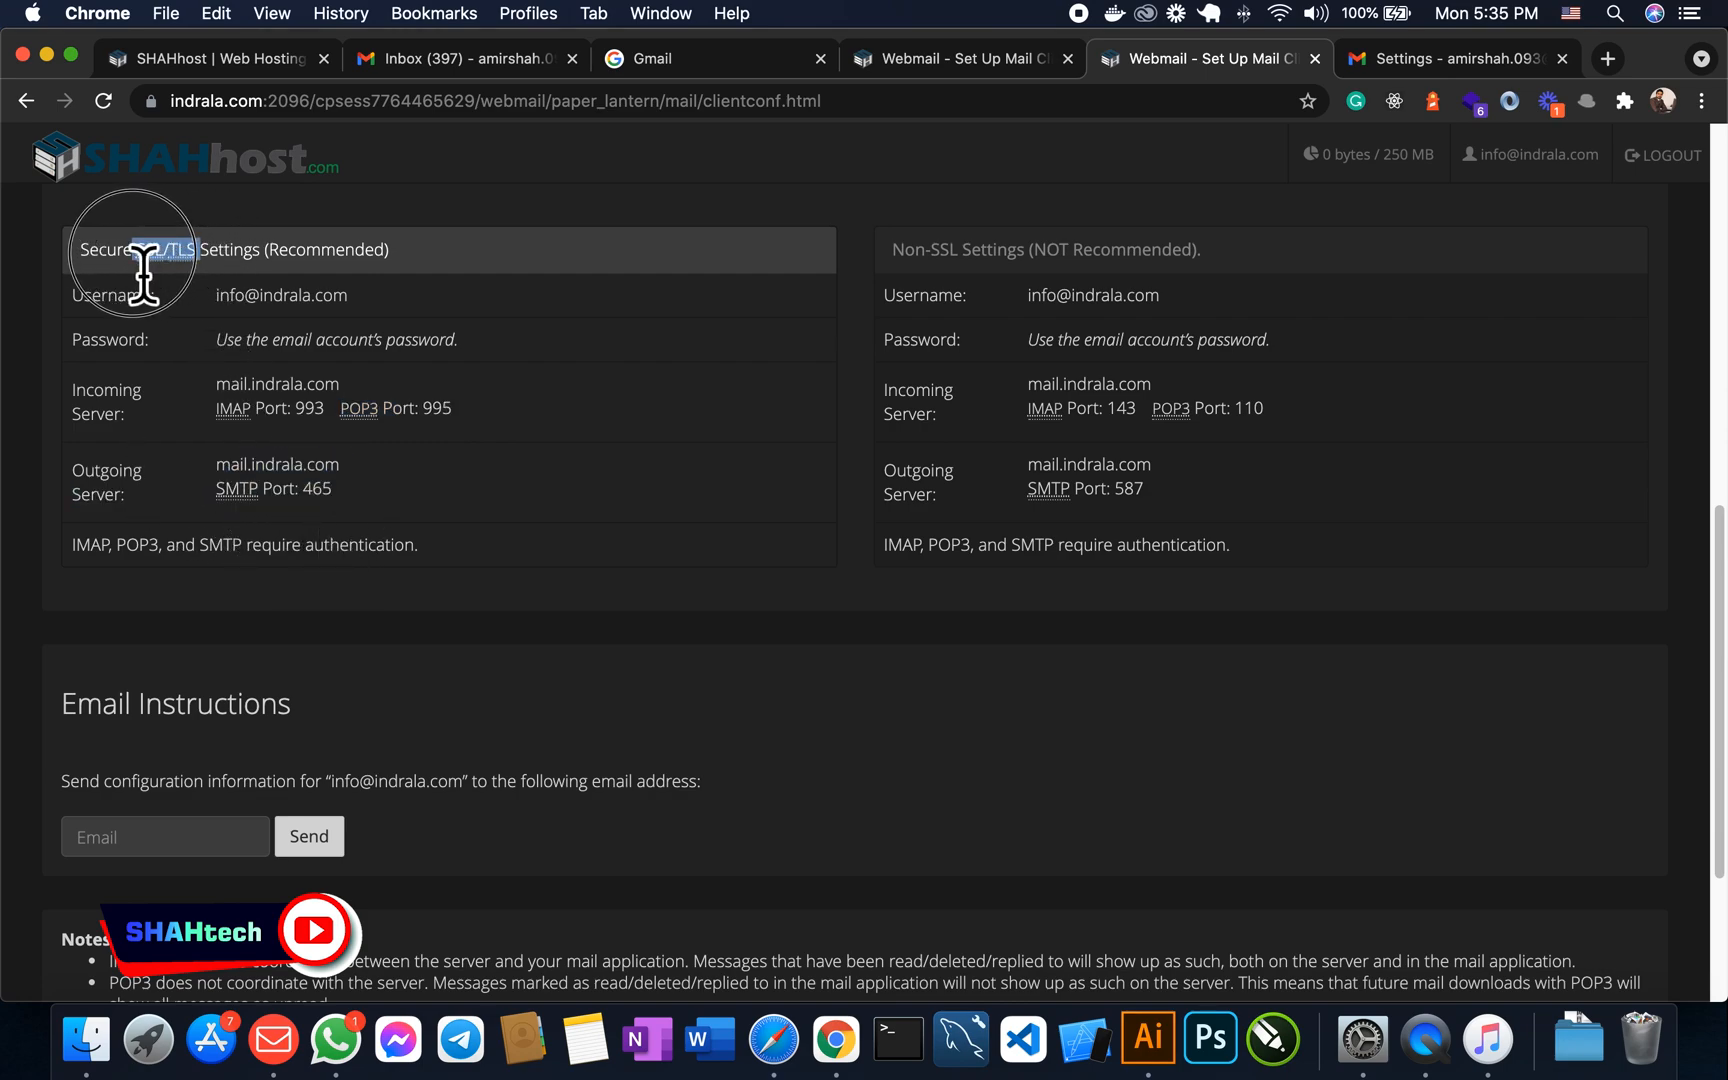
drag(1068, 255, 1038, 269)
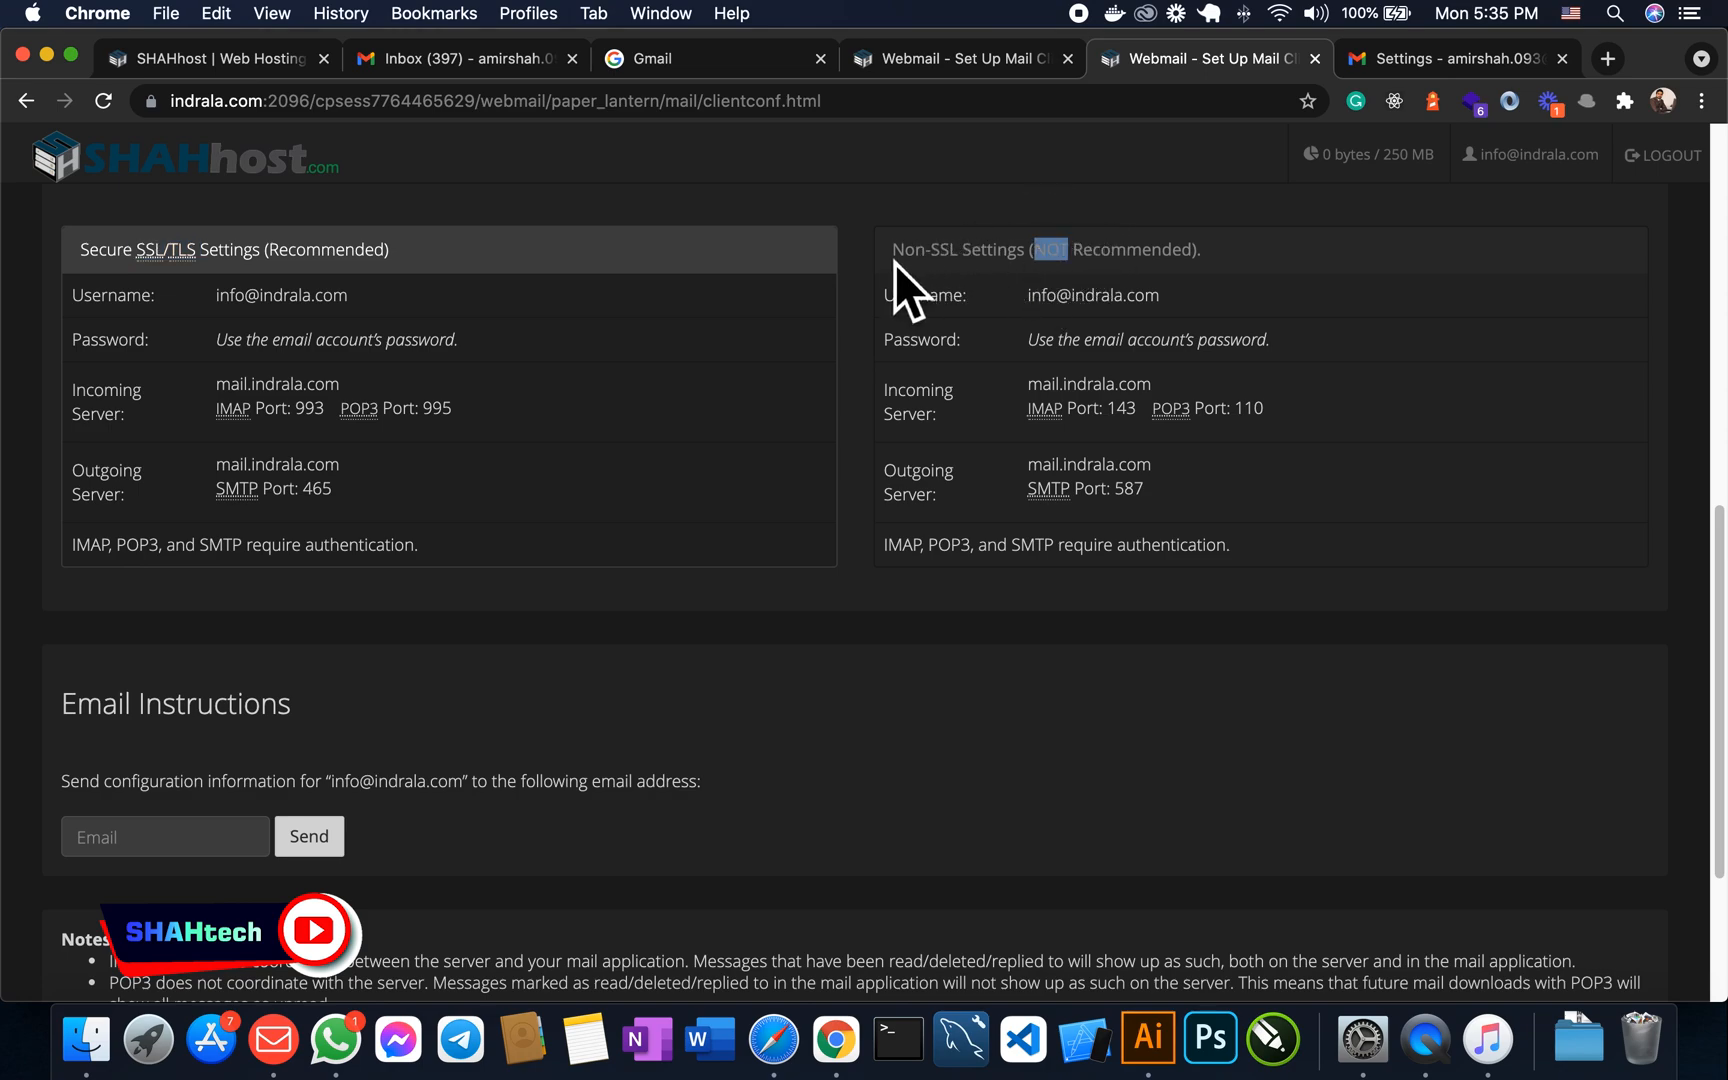
drag(894, 263, 1193, 265)
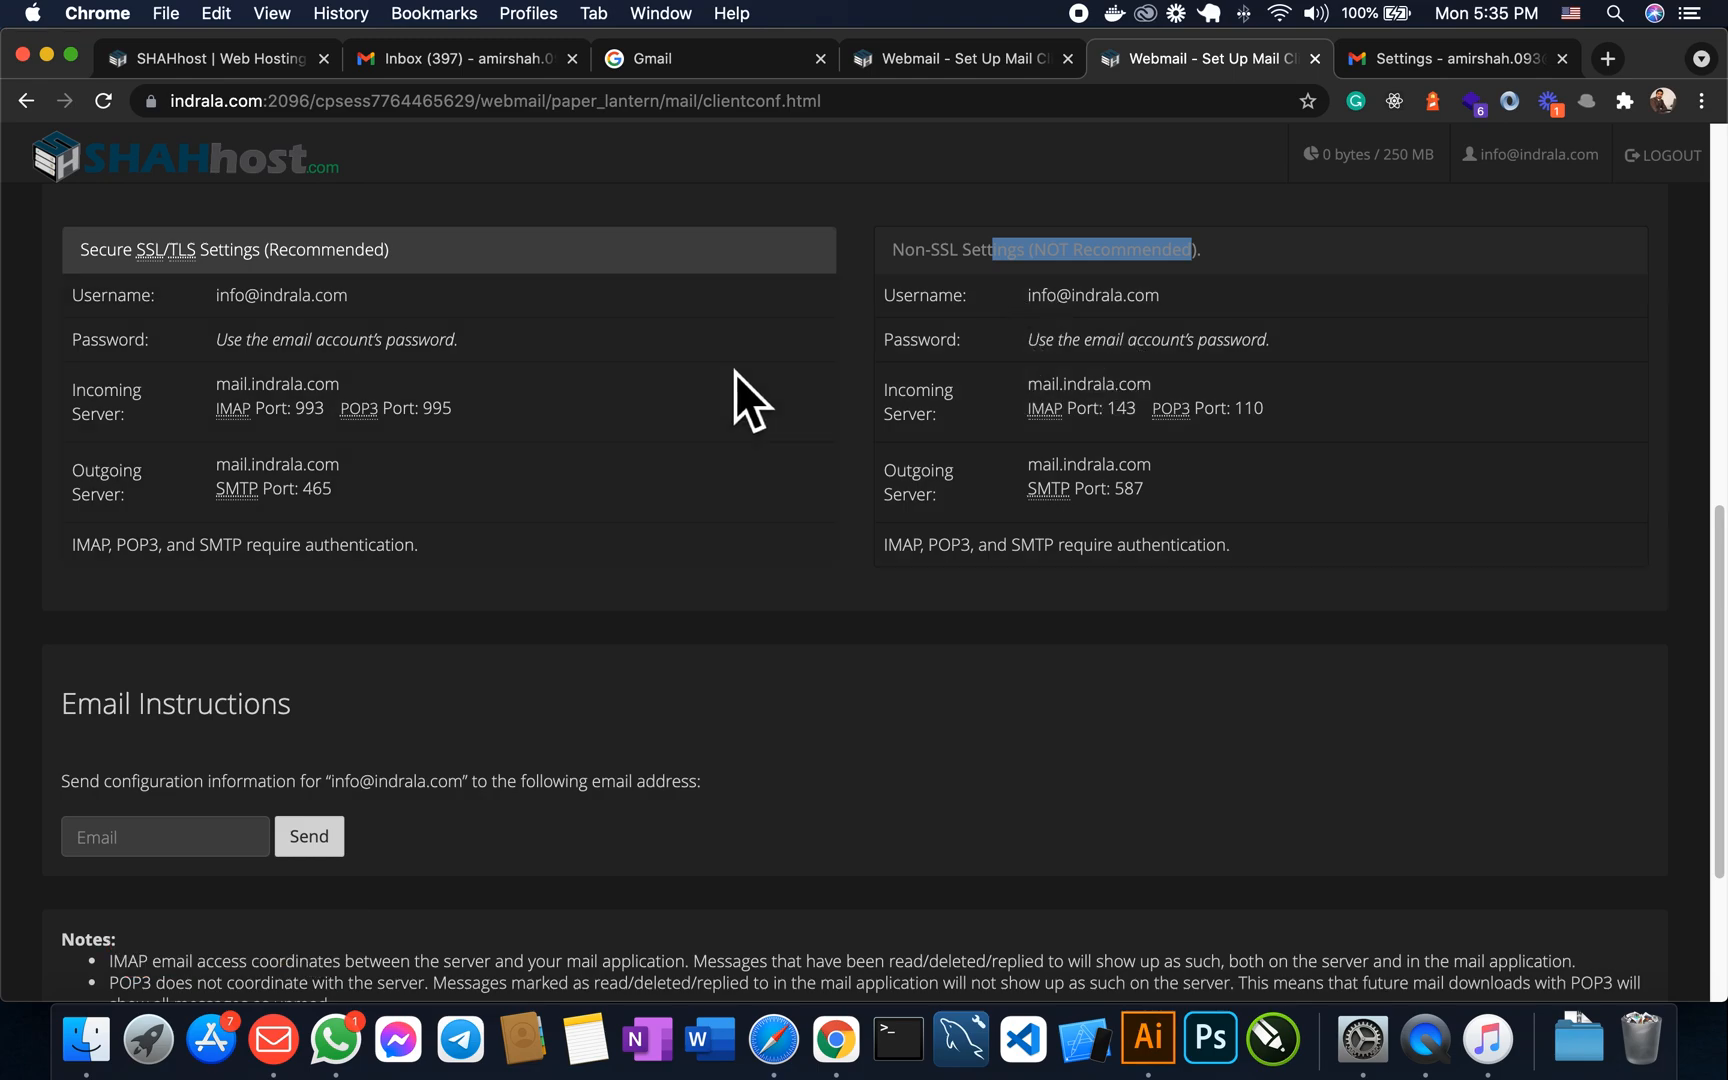
drag(393, 262, 40, 260)
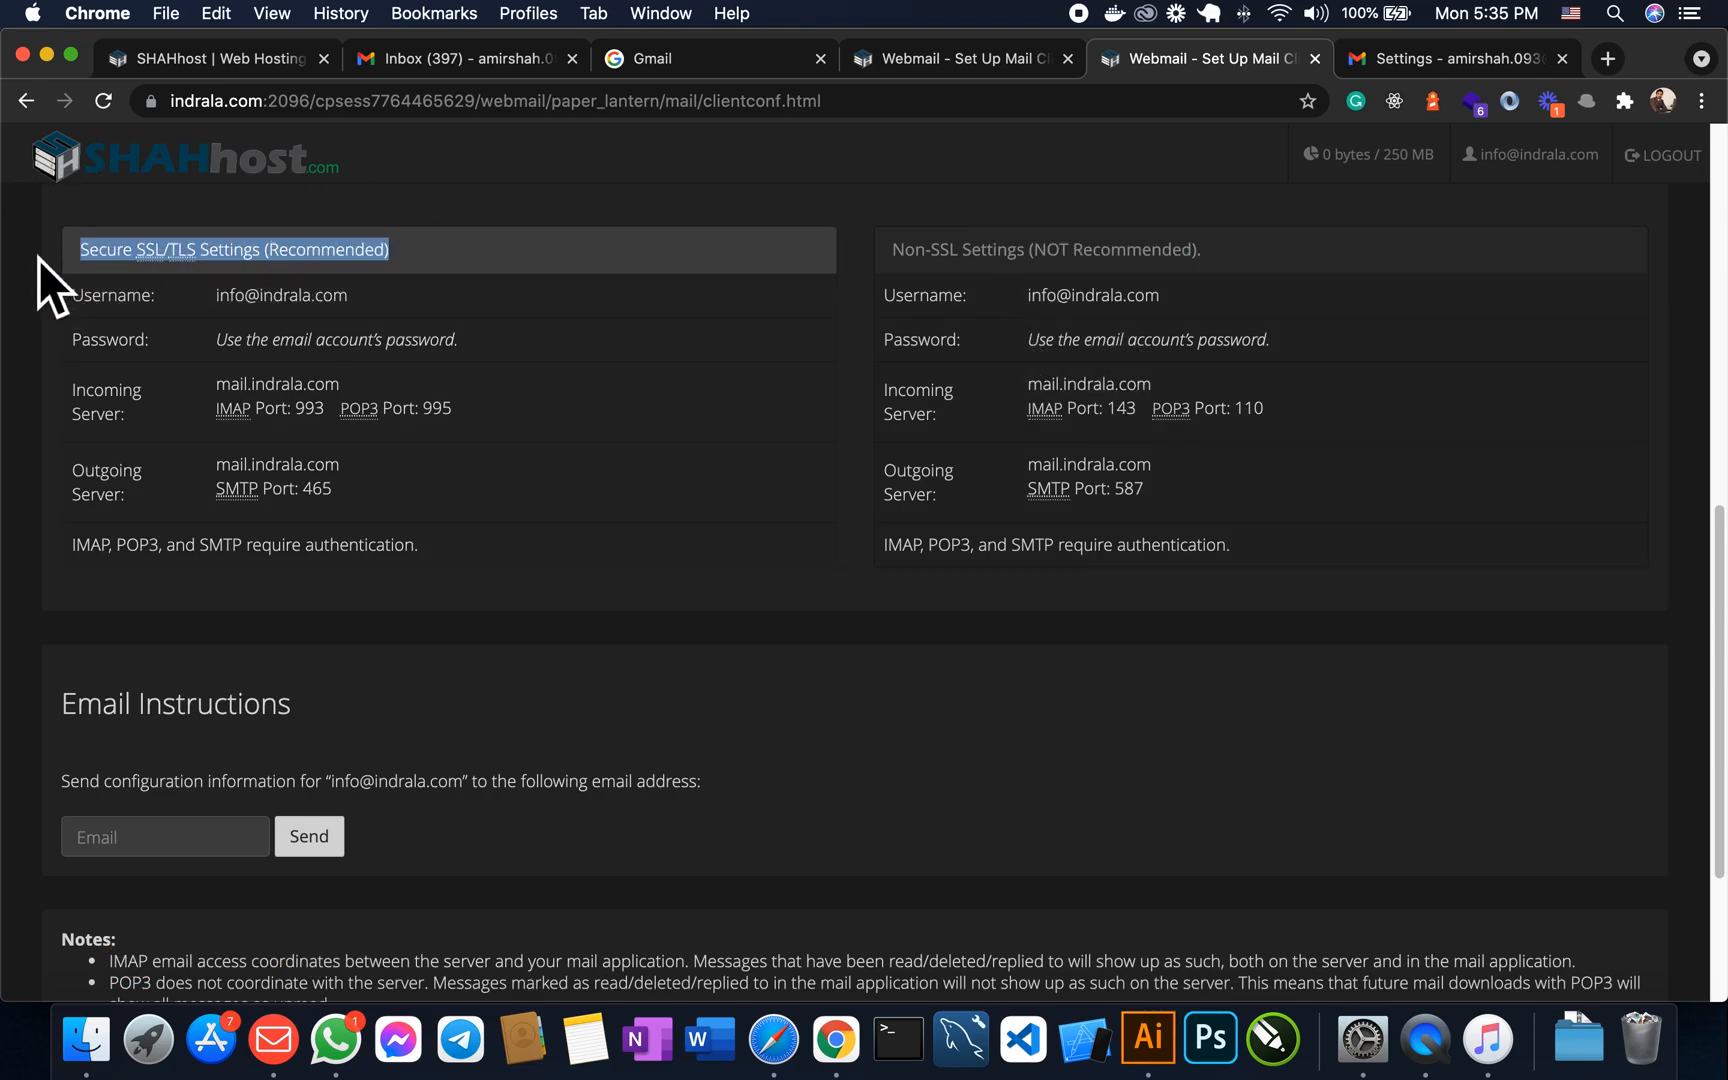
scroll(802, 571, down, 3)
scroll(833, 555, up, 10)
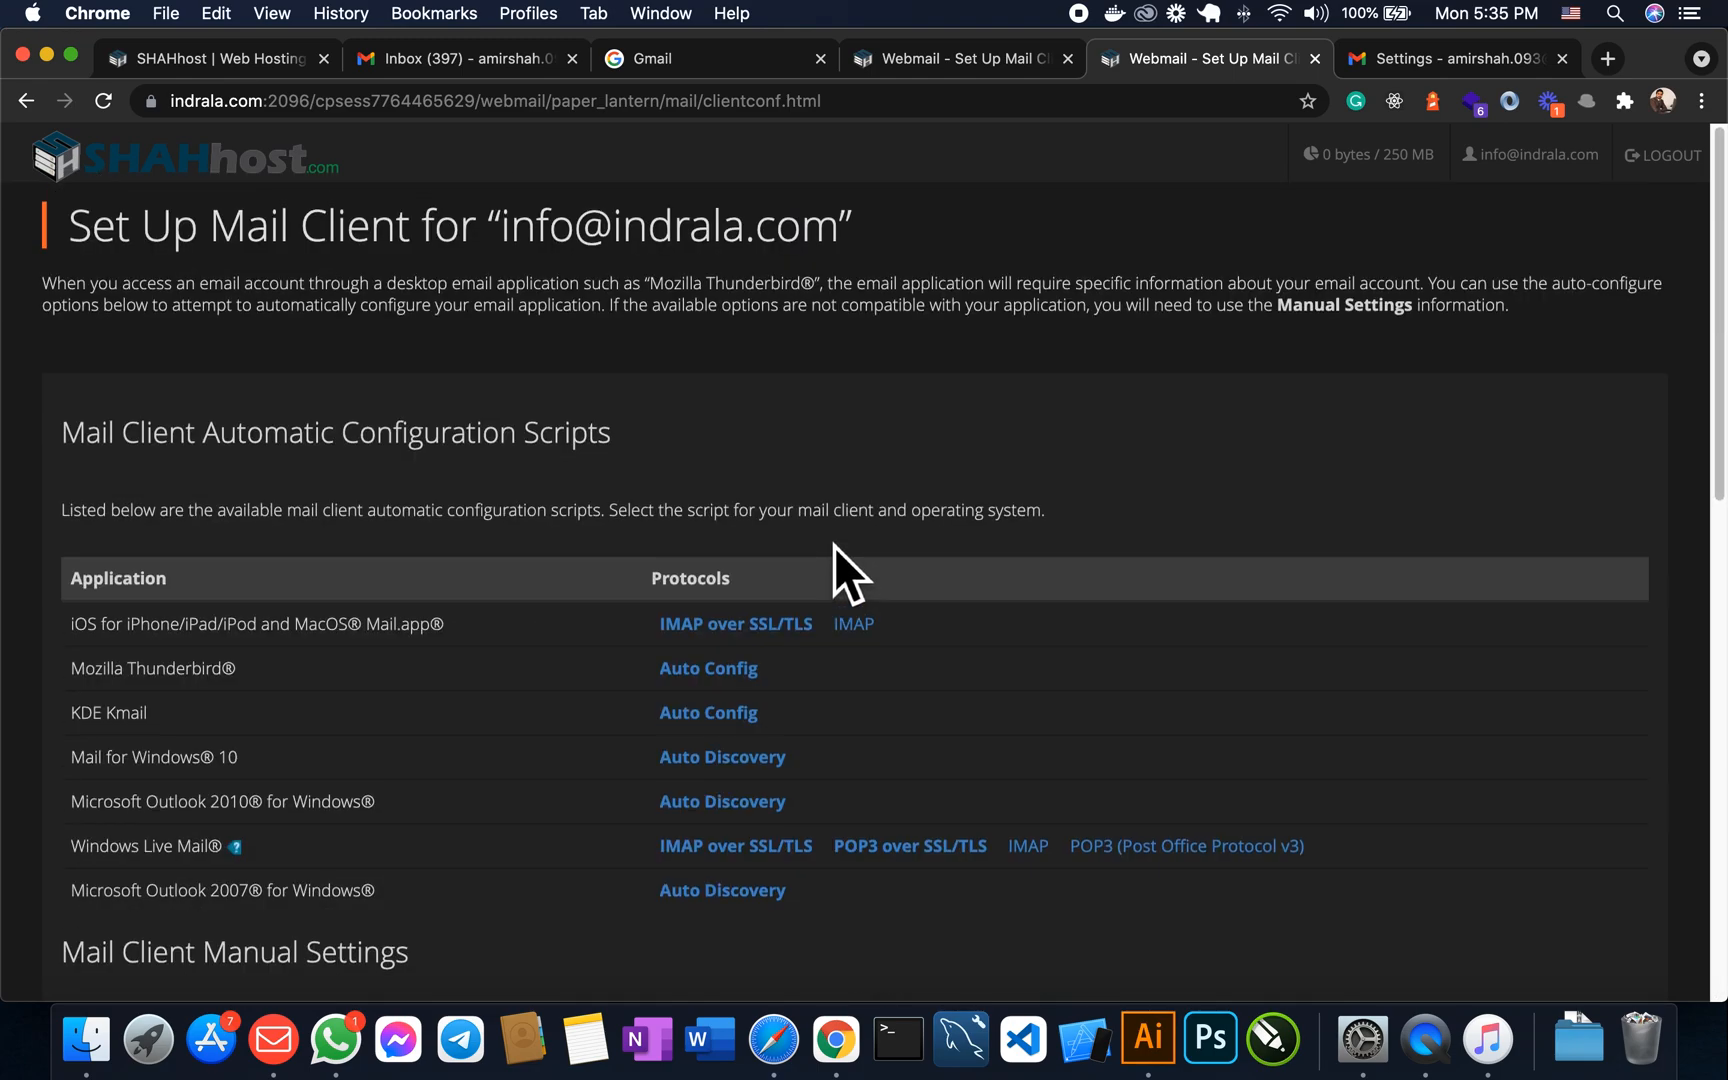
scroll(850, 549, down, 10)
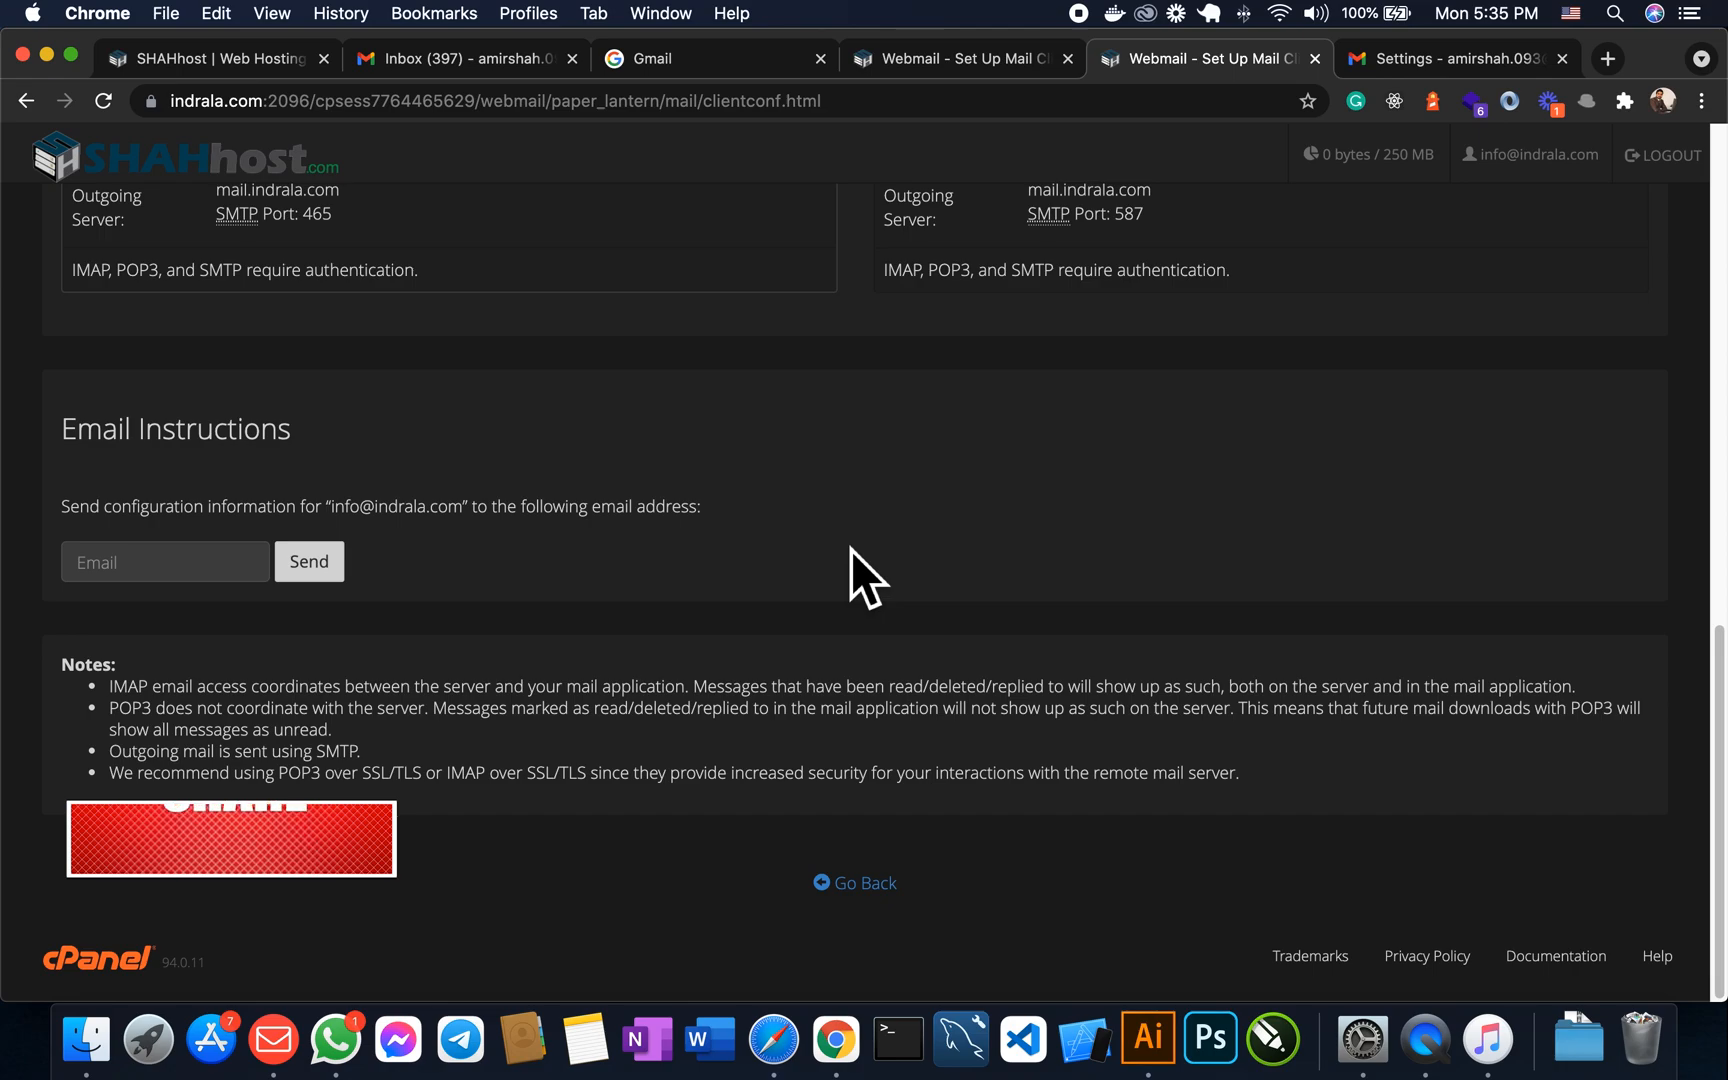
scroll(850, 549, up, 15)
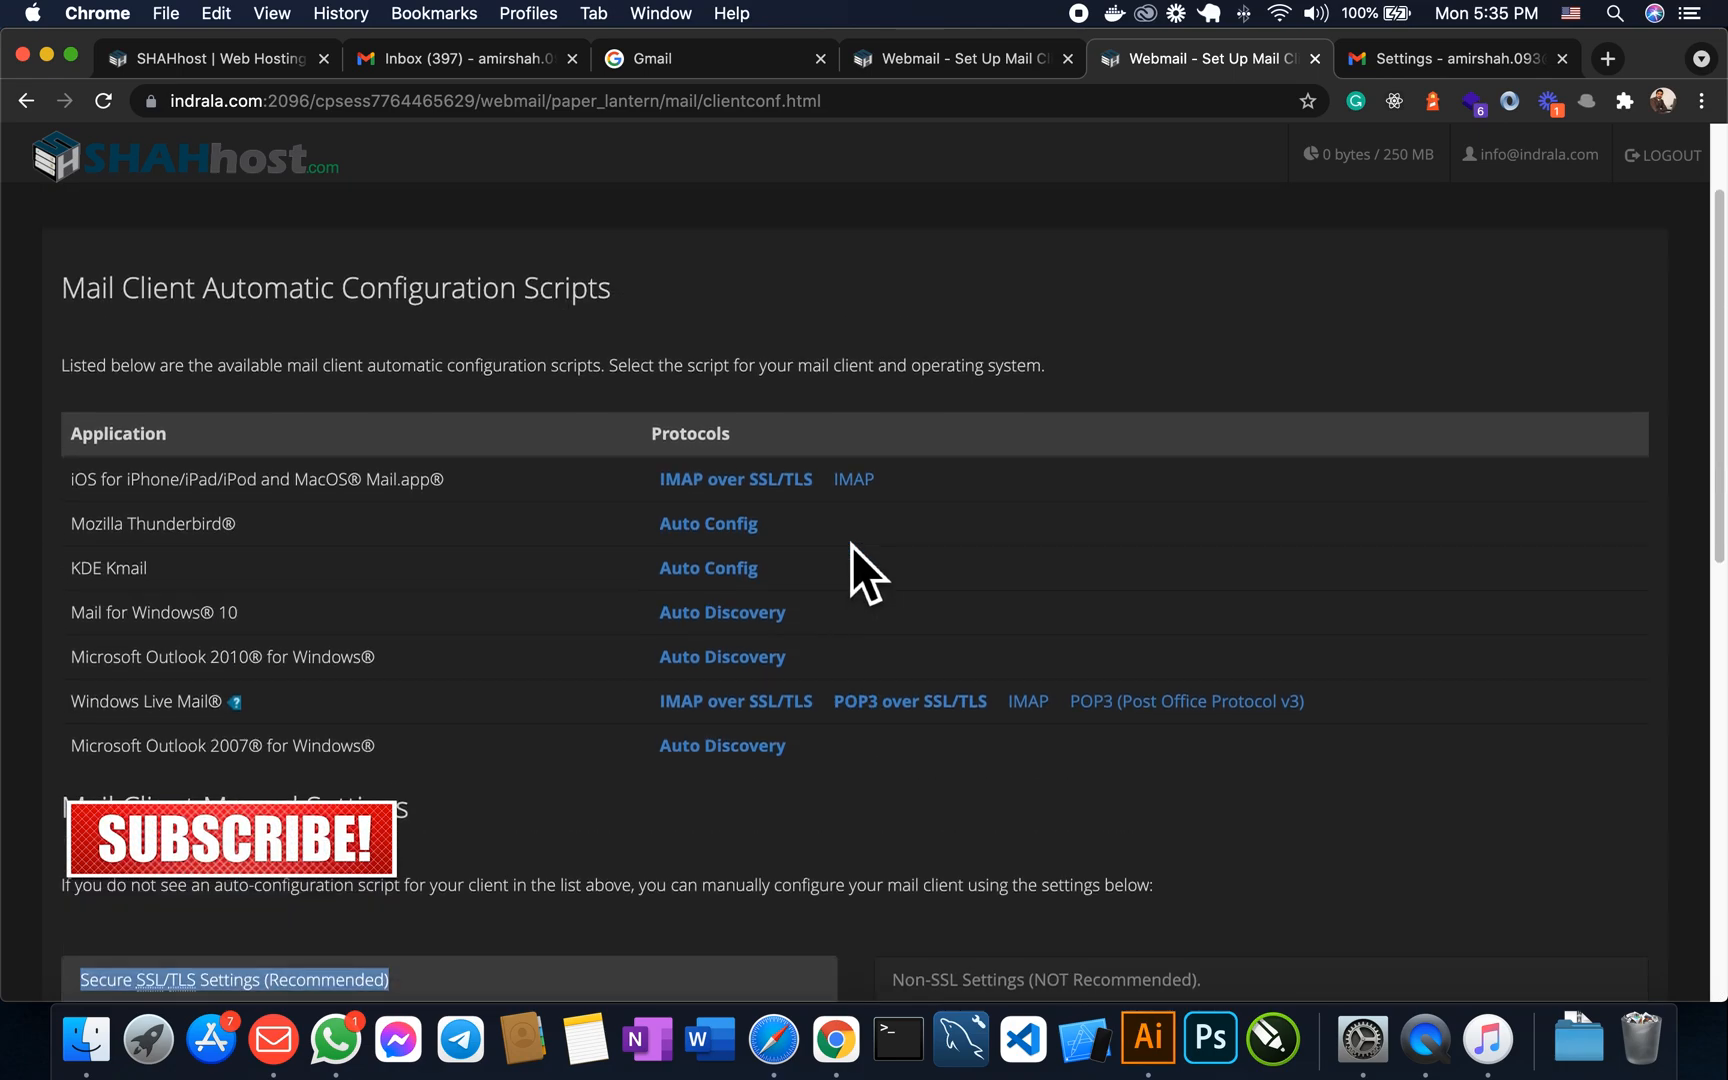
scroll(822, 586, down, 14)
scroll(870, 540, up, 15)
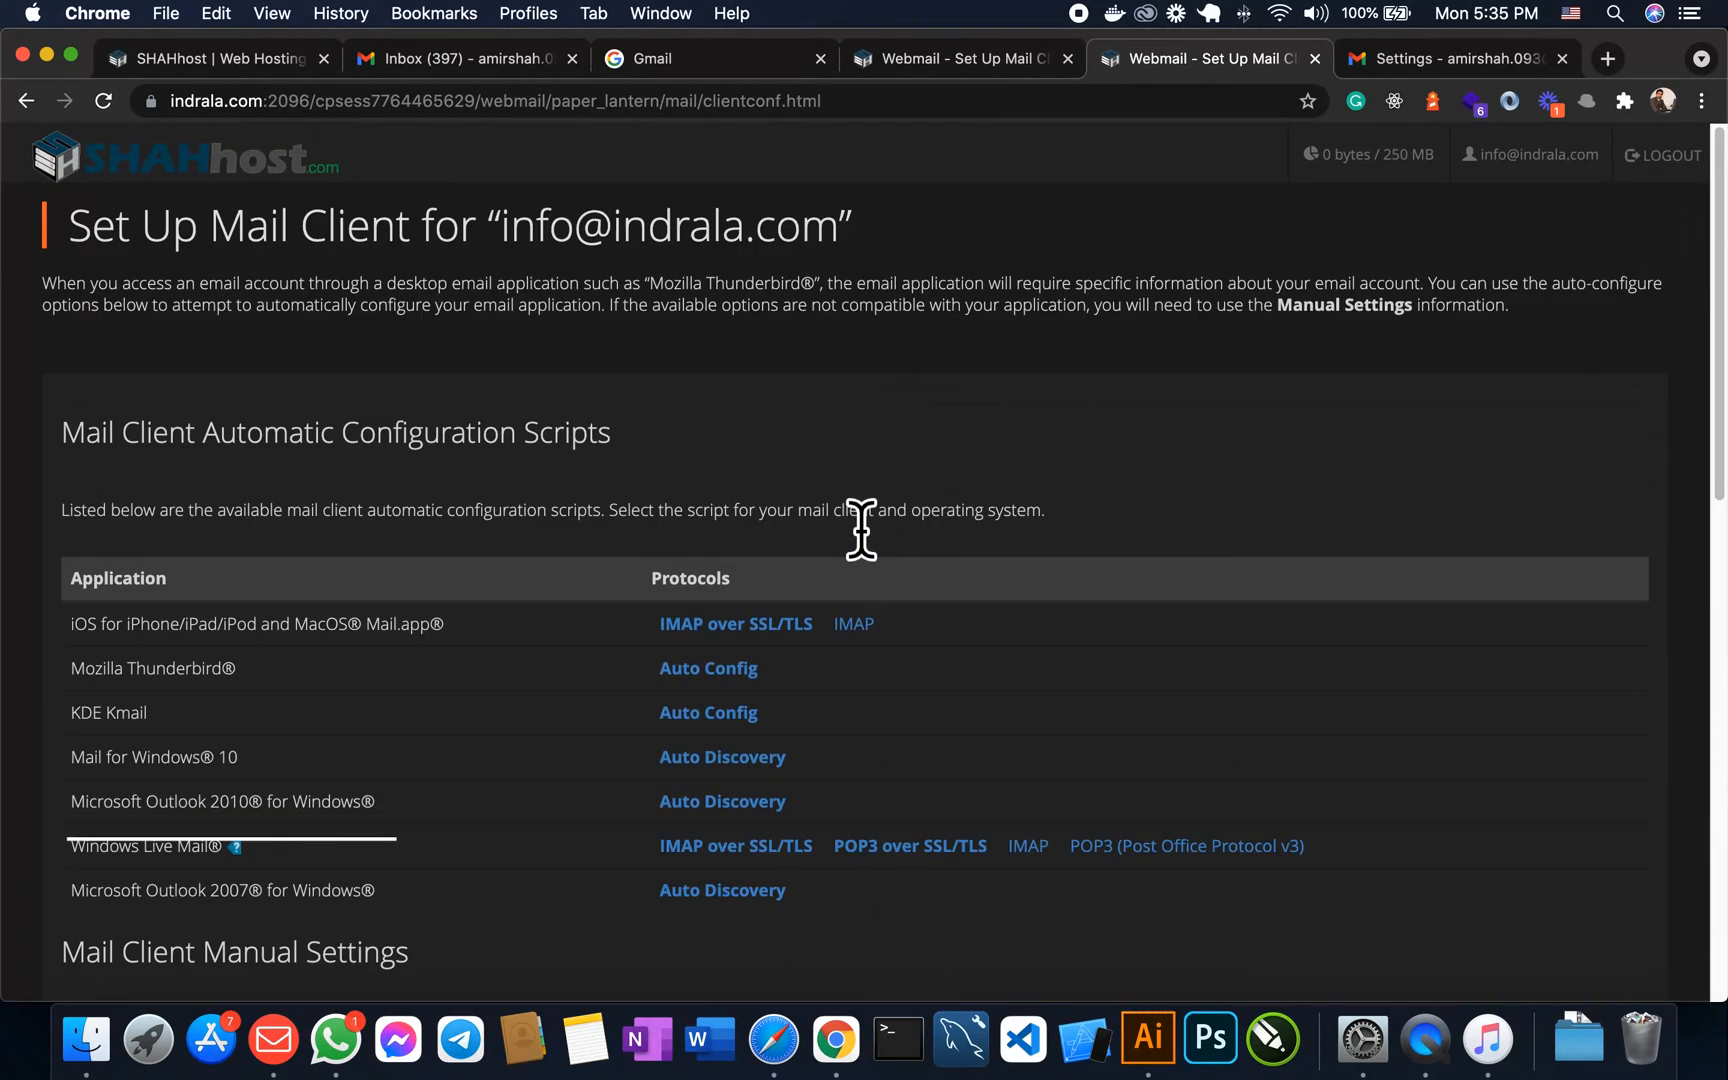
scroll(856, 540, down, 15)
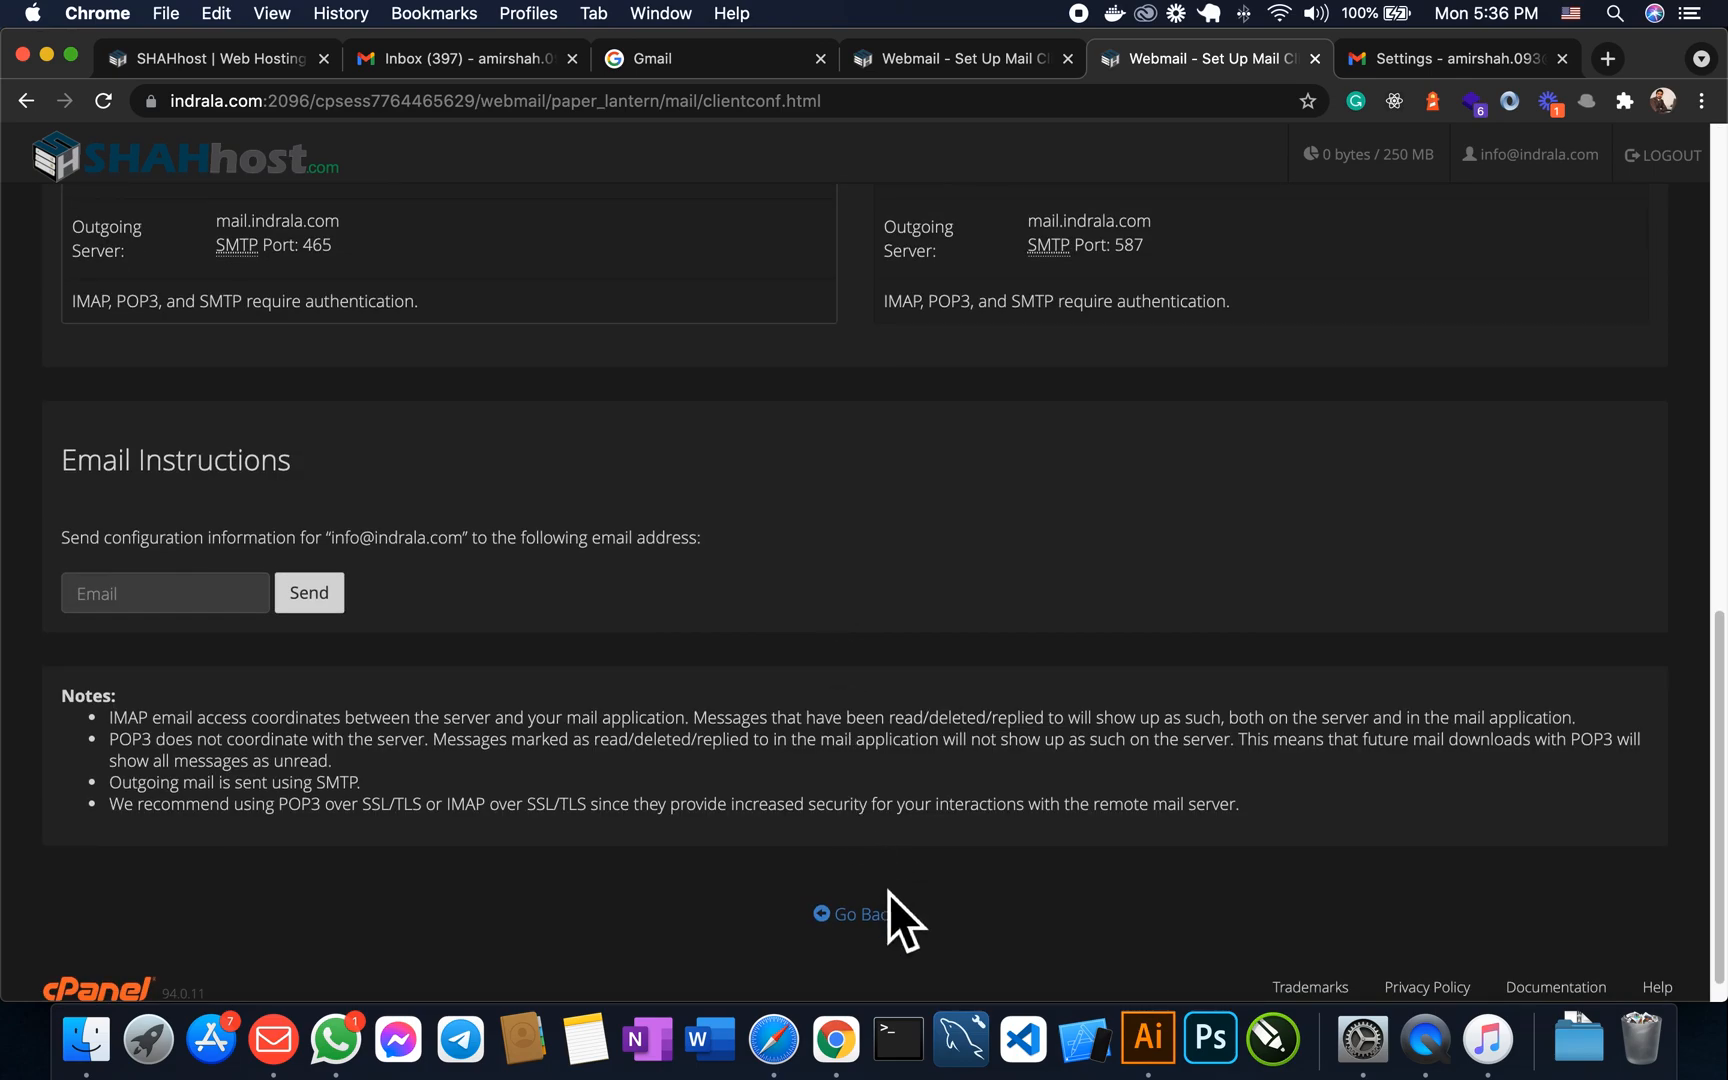